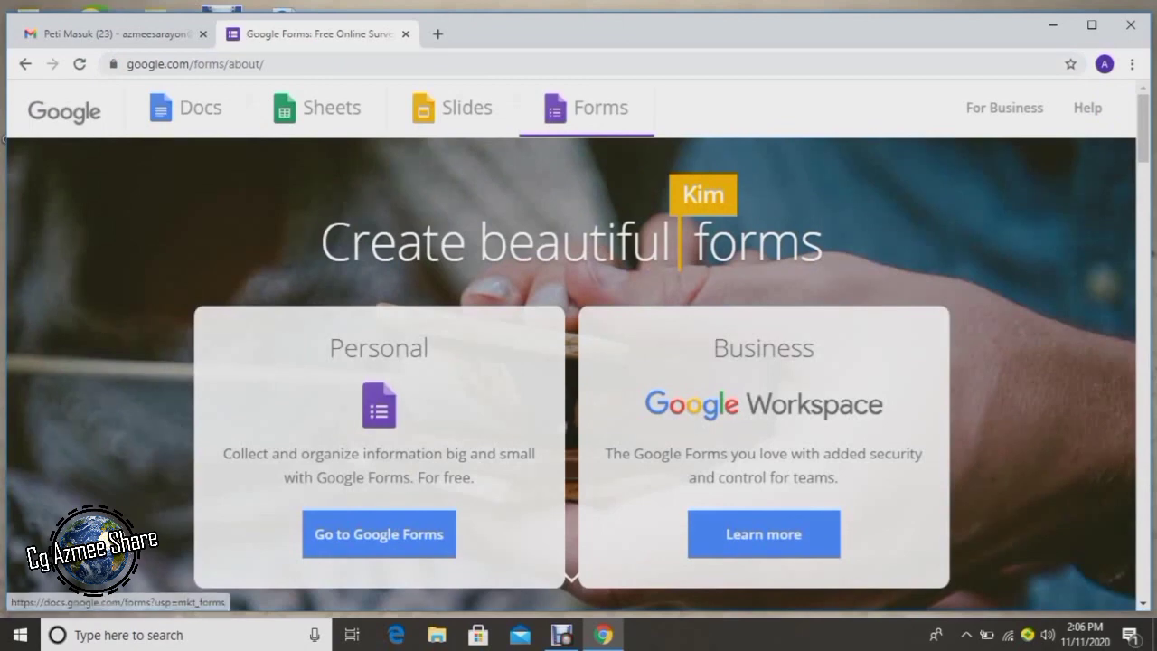
# Create a new blank Google Form from the introduction page and decline the tour.
pyautogui.click(570, 576)
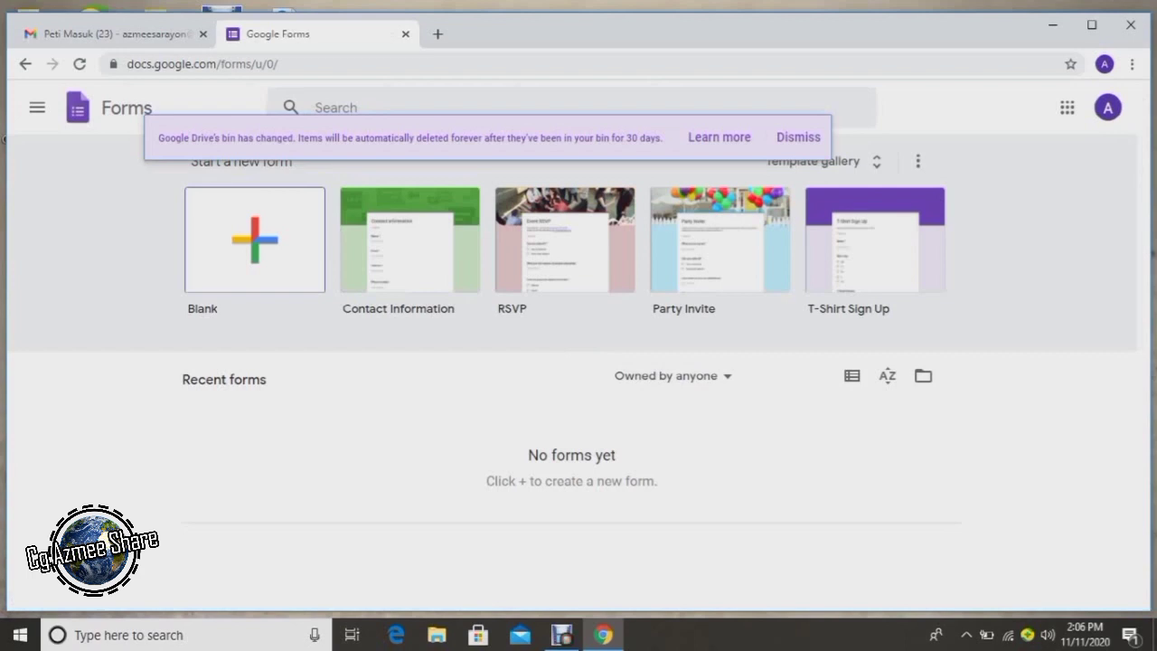
pyautogui.click(255, 239)
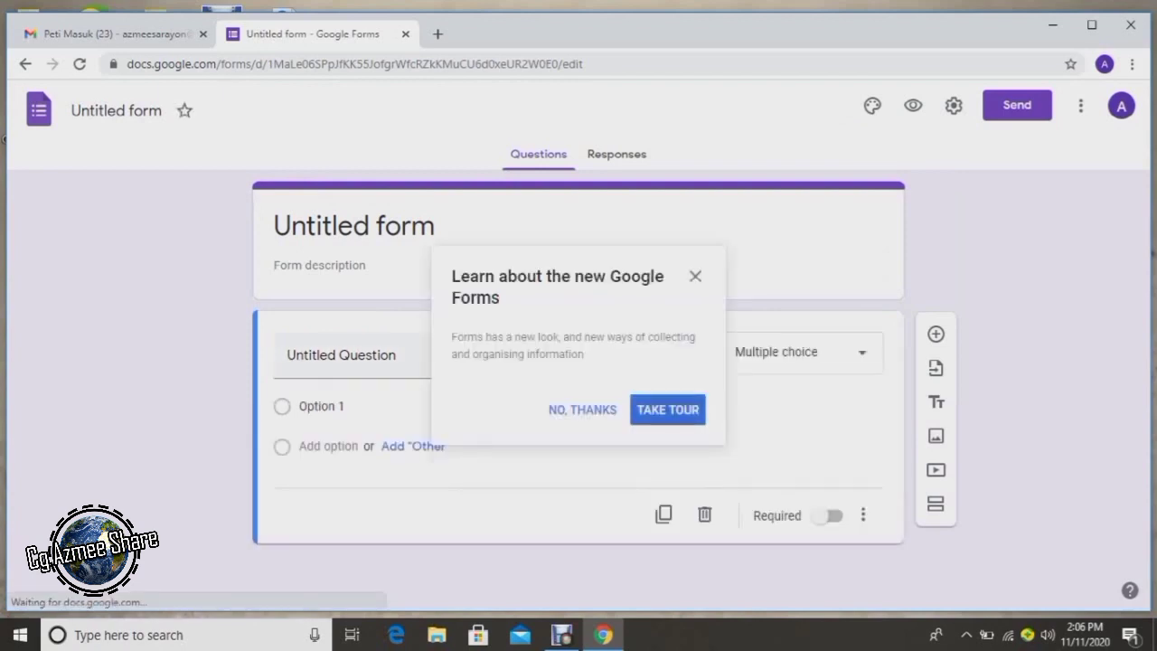
pyautogui.click(582, 409)
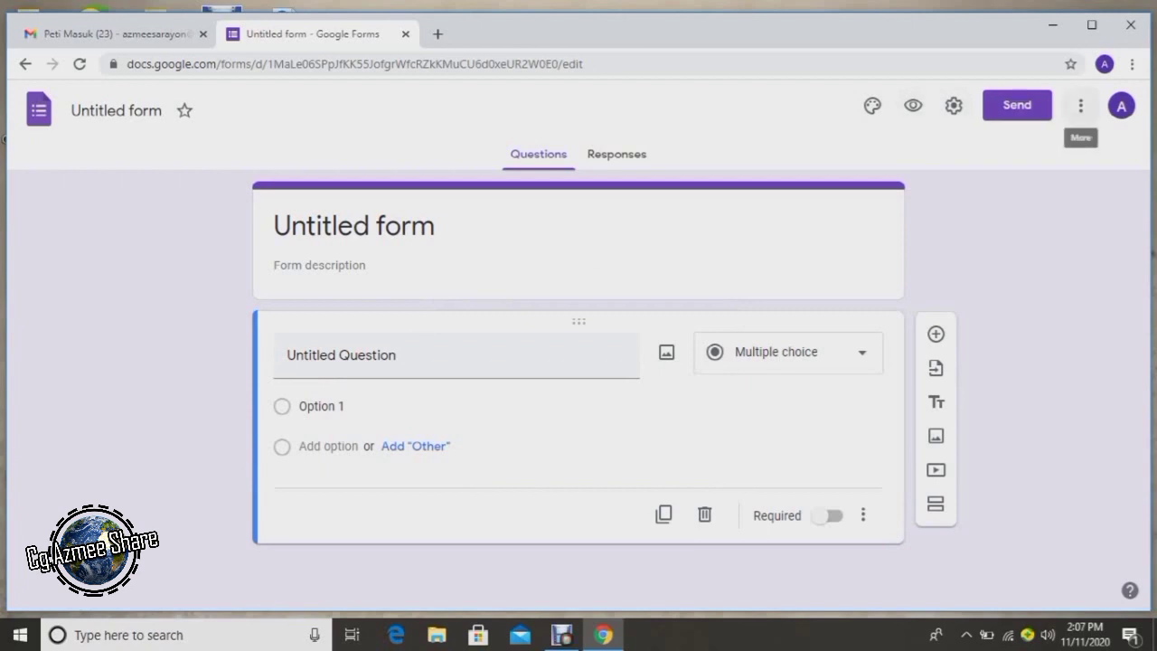
# Install the Certify'em add-on from the Forms add-ons list, granting its permissions.
pyautogui.click(1079, 105)
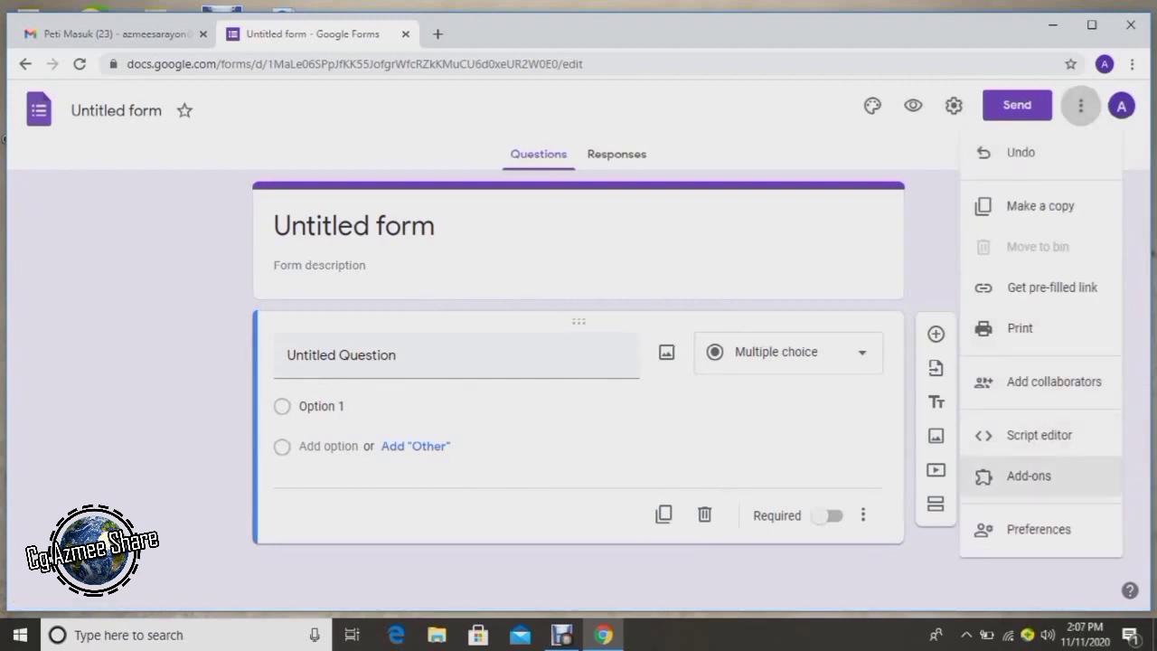
pyautogui.click(1029, 476)
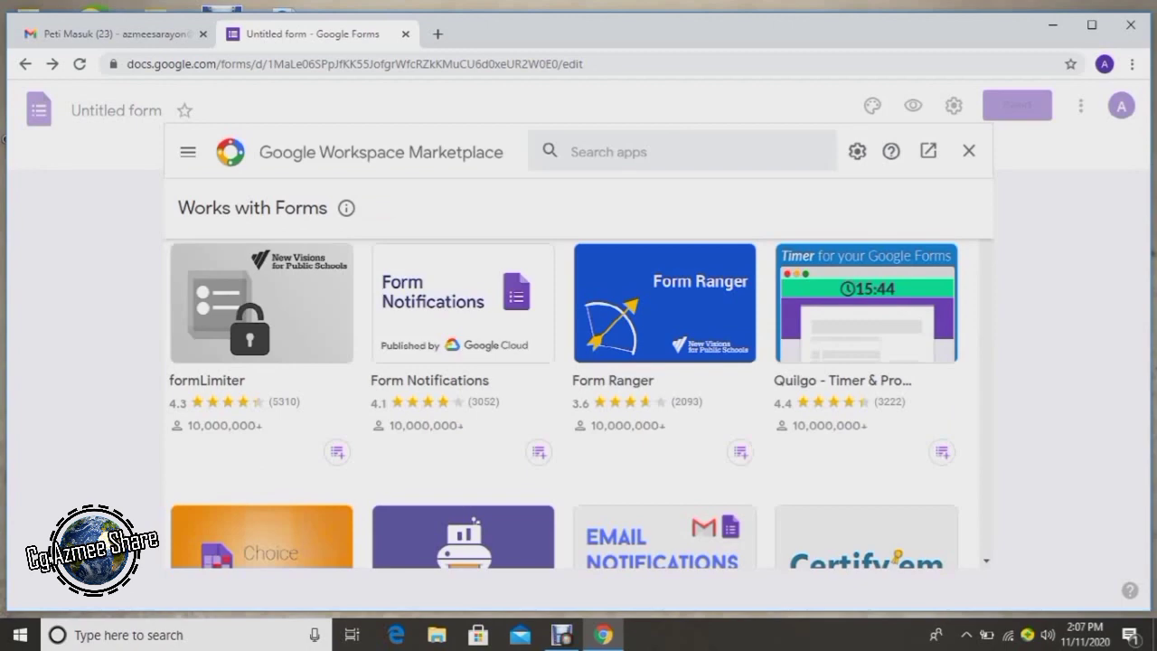
pyautogui.scroll(-2, 564, 403)
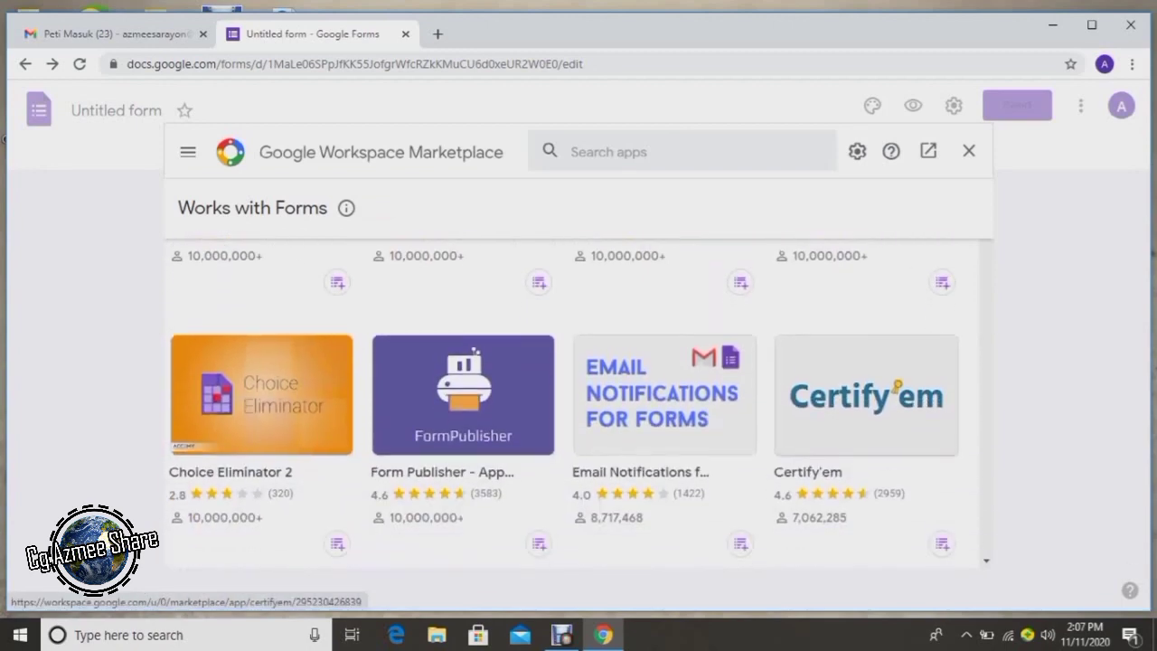
pyautogui.click(865, 407)
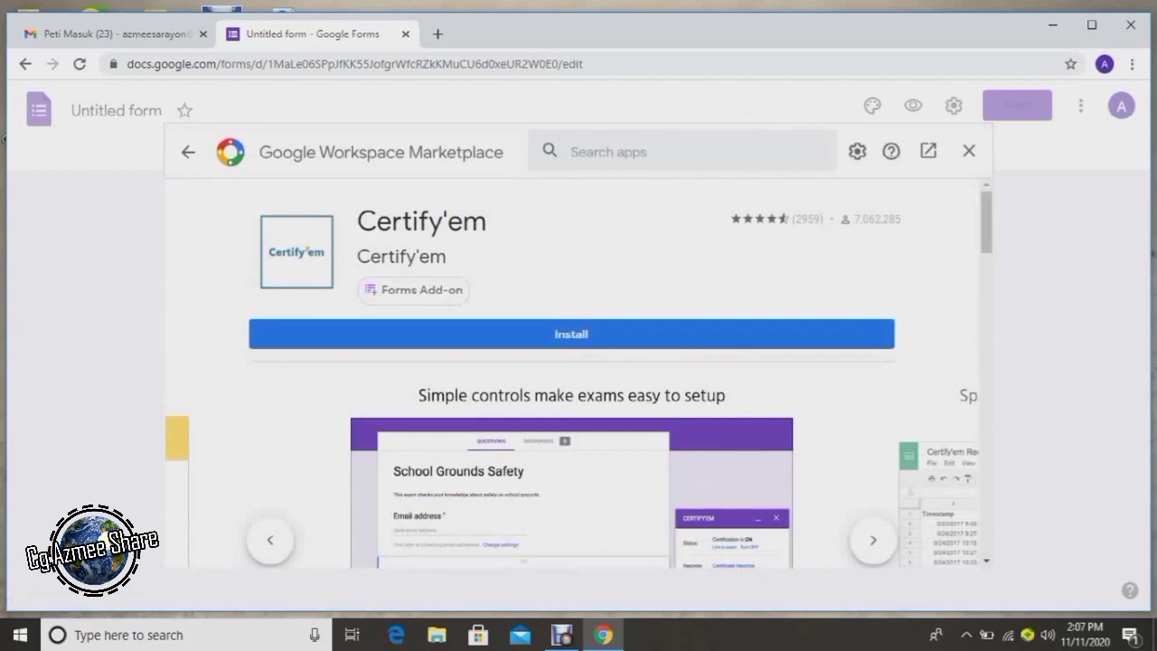
pyautogui.click(571, 334)
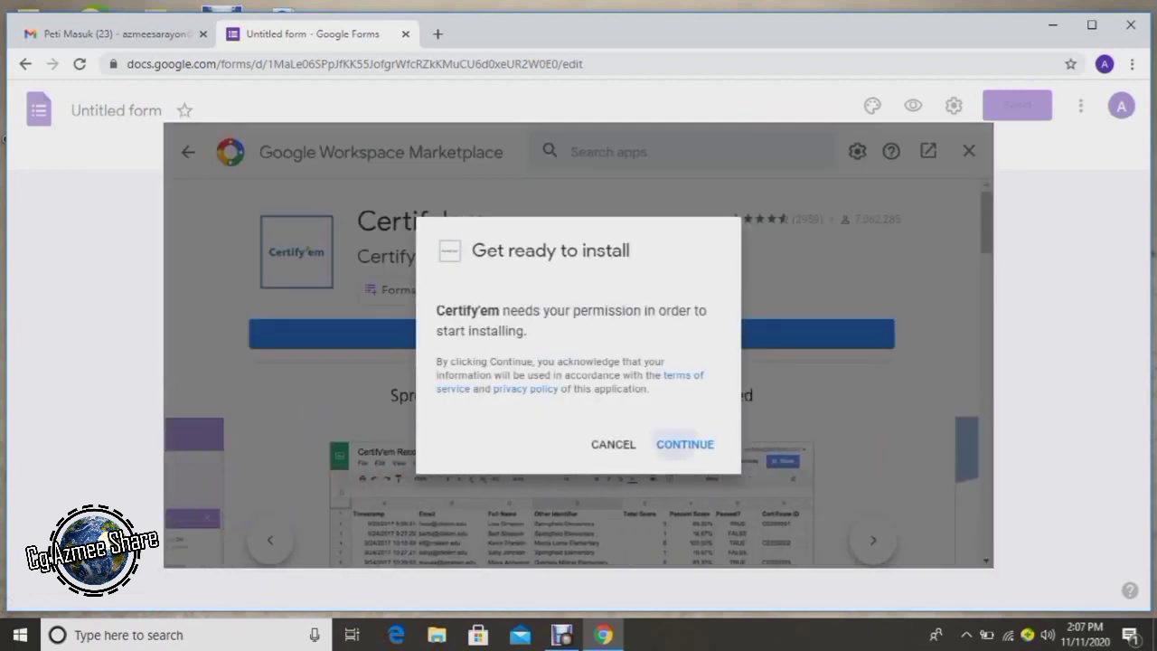
pyautogui.click(685, 444)
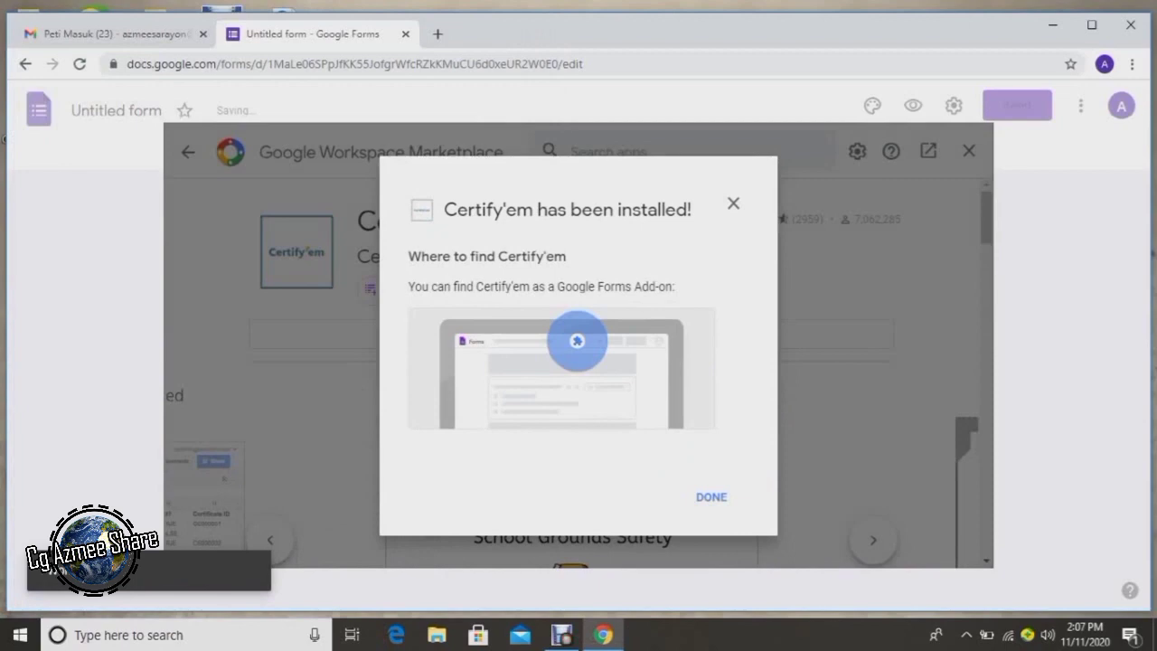
pyautogui.click(711, 496)
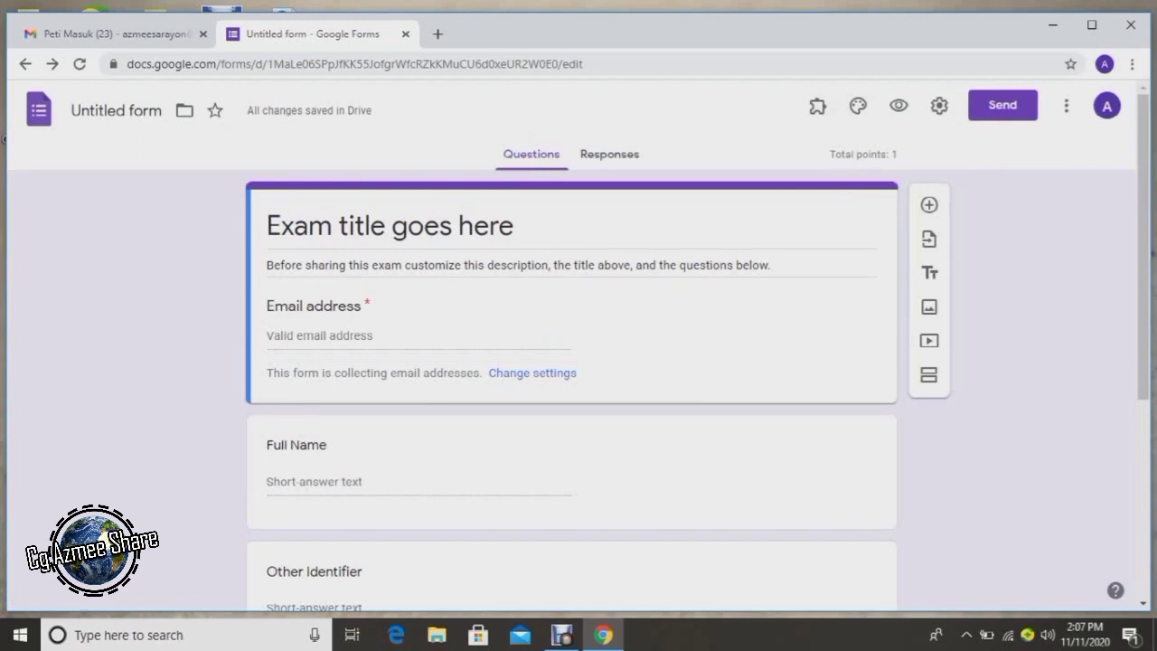
# Save the quiz settings with quiz mode on and marks released after manual review.
pyautogui.click(939, 106)
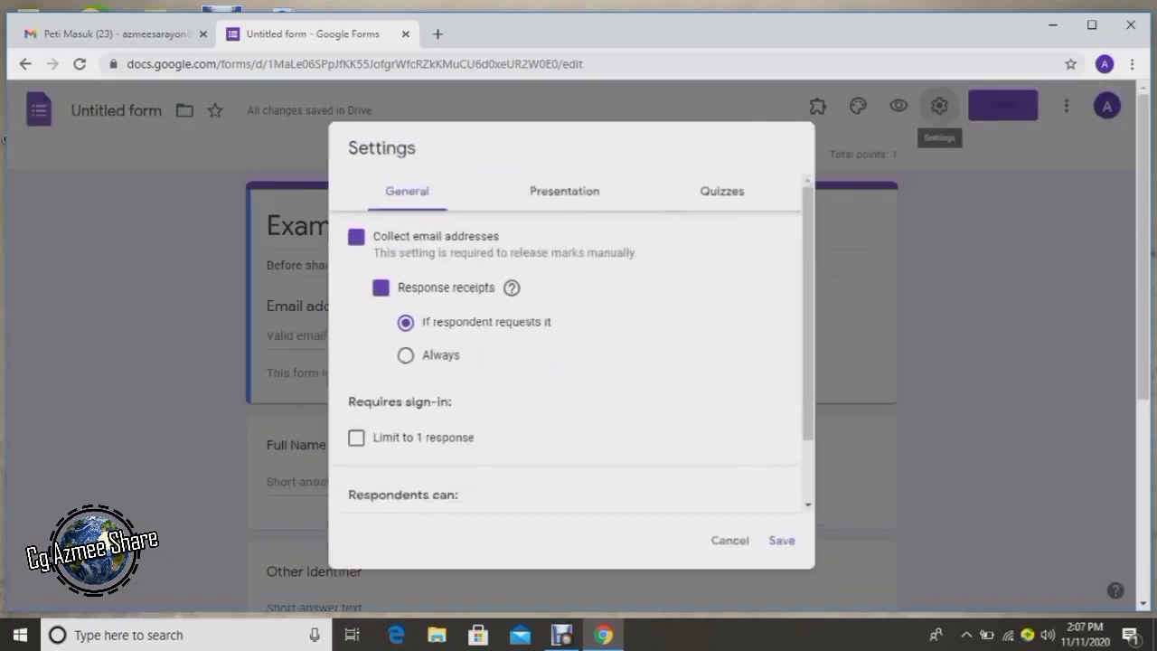
pyautogui.click(725, 186)
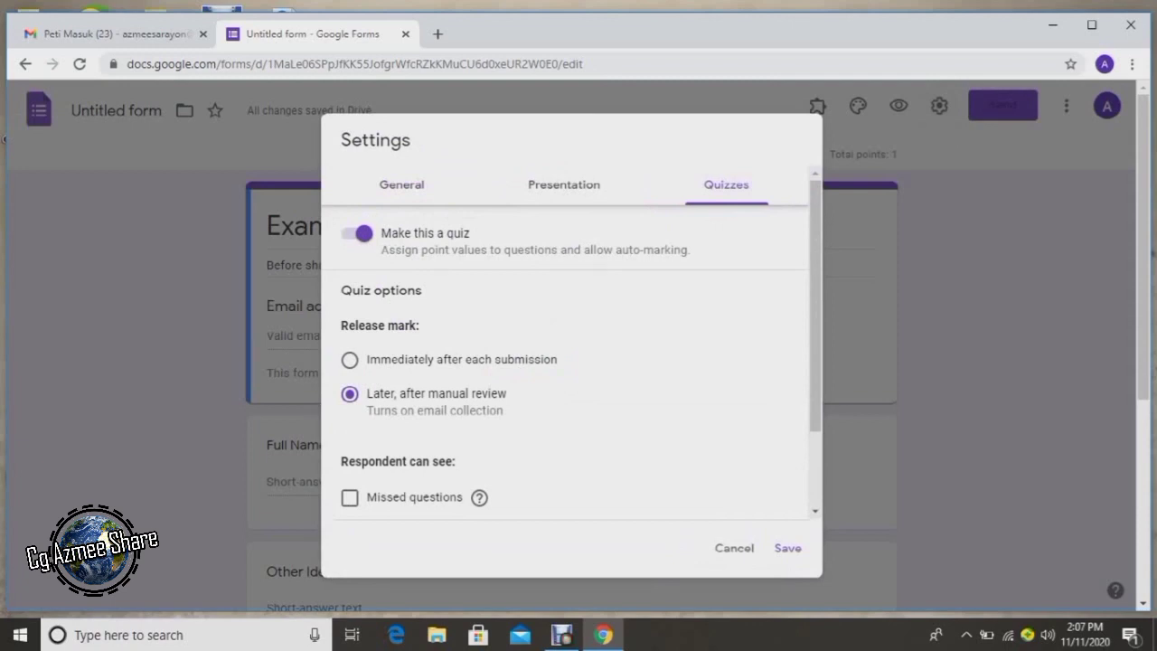
pyautogui.click(787, 547)
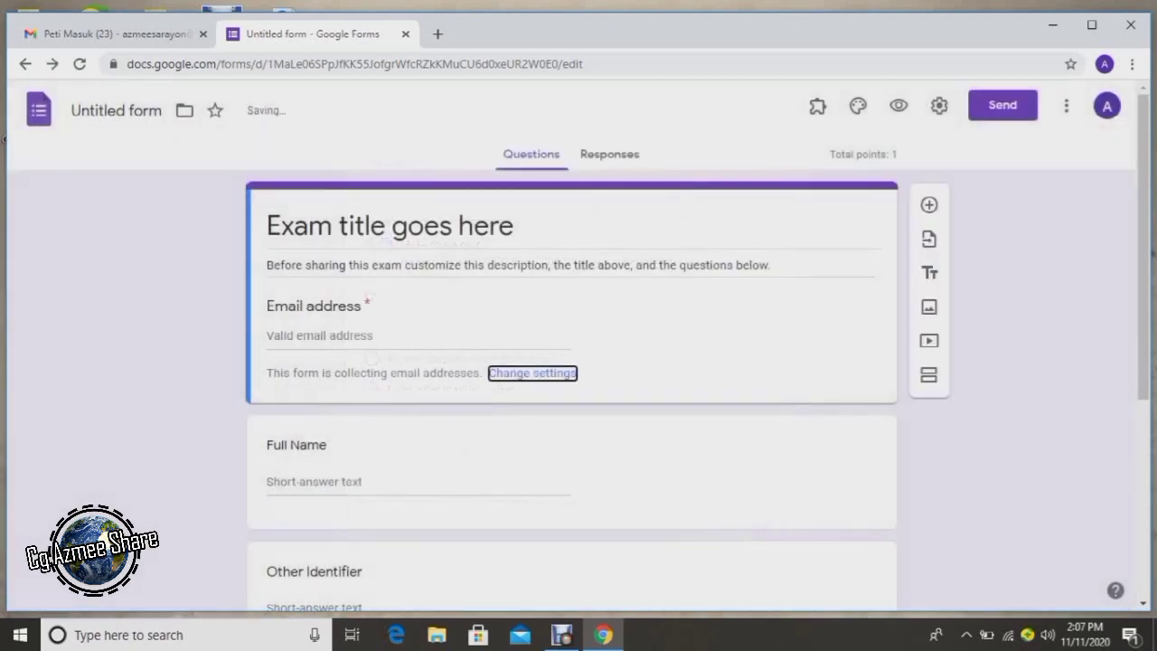
# Retitle the Full Name question to NAMA PENUH.
pyautogui.scroll(-1, 5, 138)
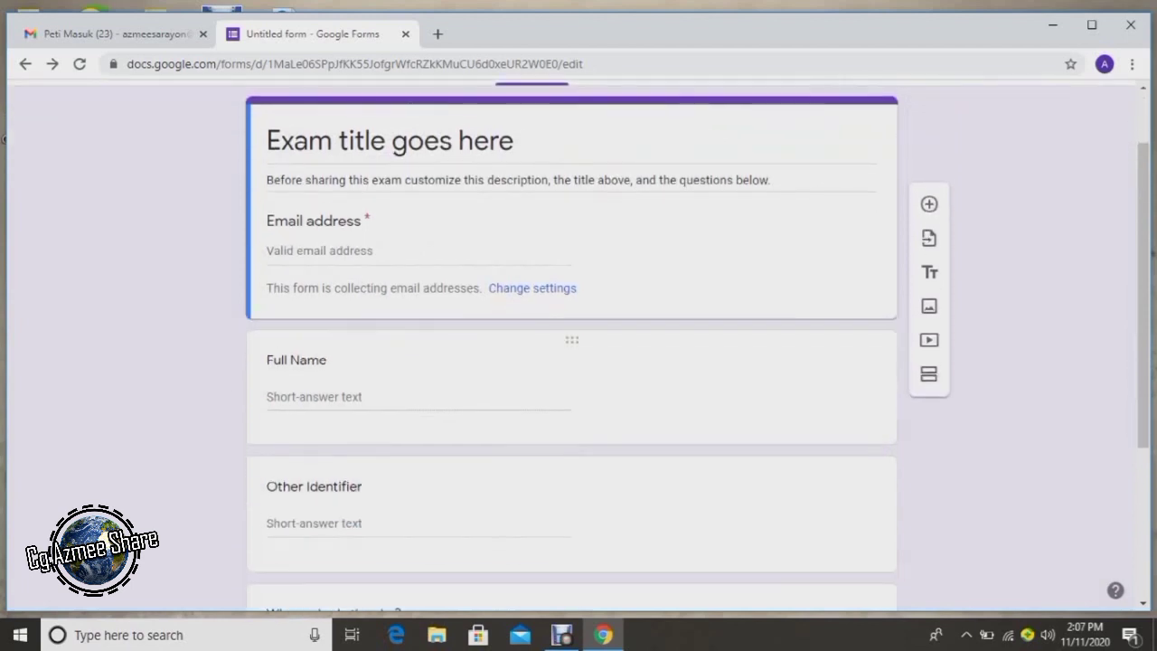
pyautogui.scroll(-2, 4, 139)
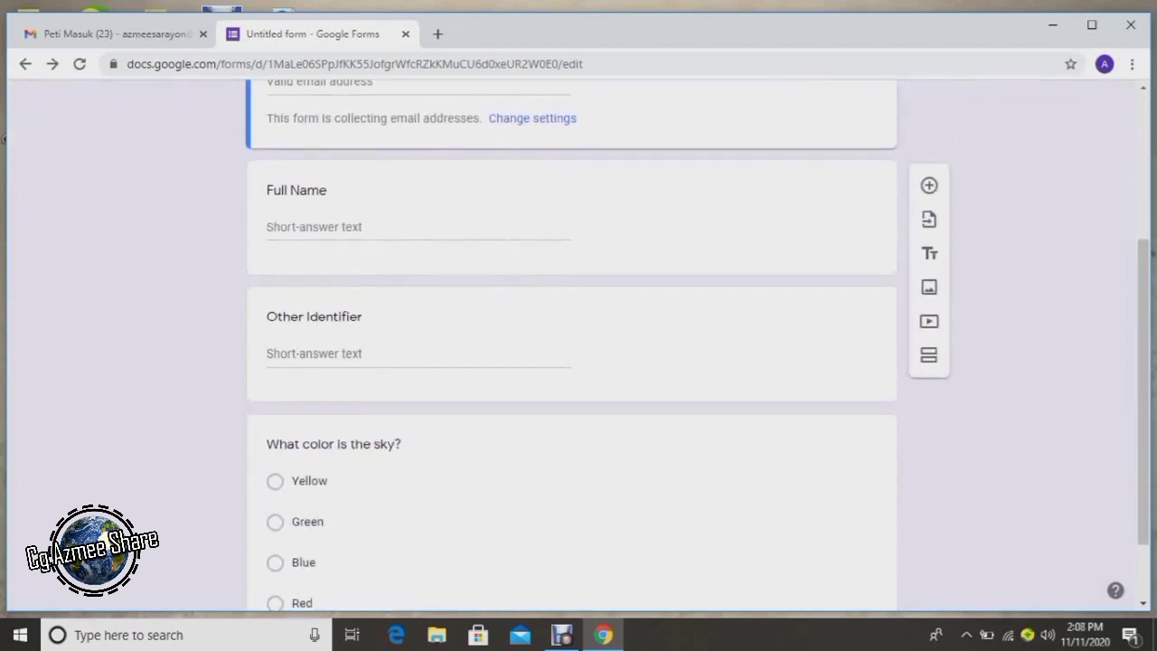
pyautogui.press('Tab')
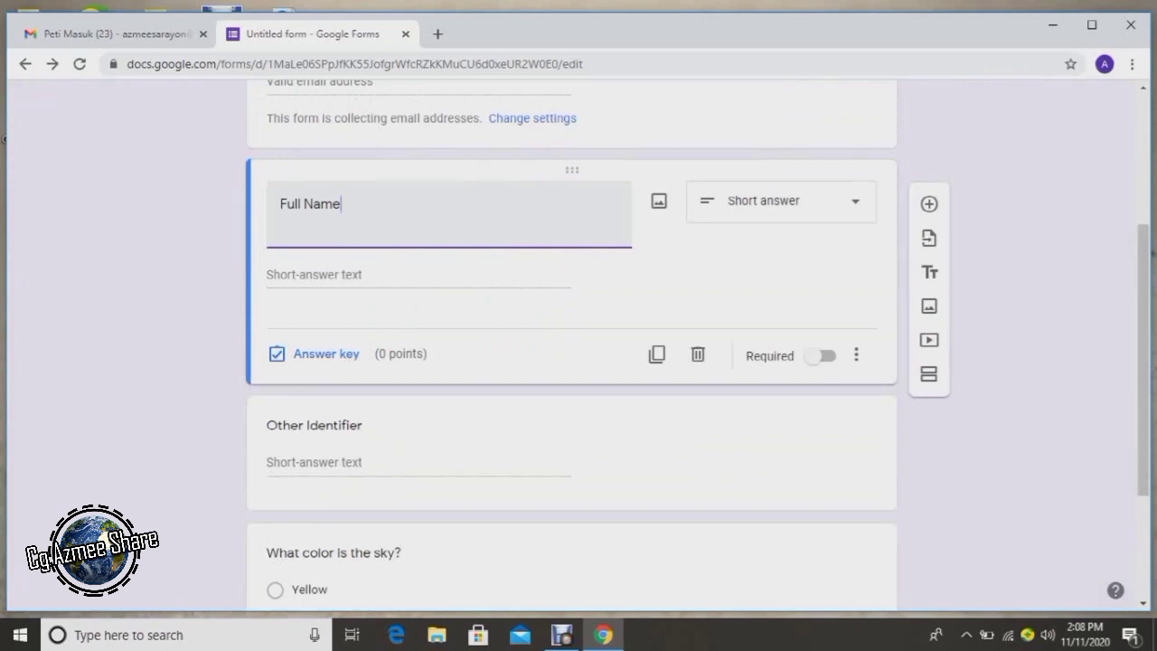
pyautogui.hotkey('shift', 'Left')
pyautogui.hotkey('shift', 'Left')
pyautogui.hotkey('shift', 'Left')
pyautogui.hotkey('shift', 'Left')
pyautogui.hotkey('shift', 'Left')
pyautogui.hotkey('shift', 'Left')
pyautogui.hotkey('shift', 'Left')
pyautogui.hotkey('shift', 'Left')
pyautogui.hotkey('shift', 'Left')
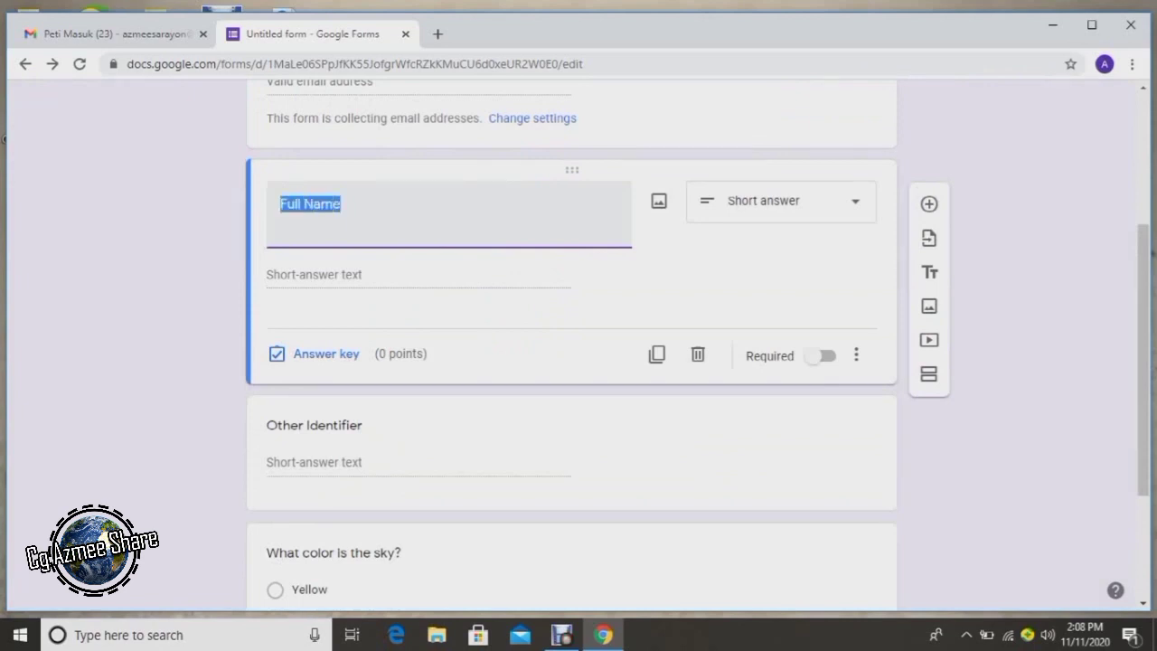
pyautogui.write('N')
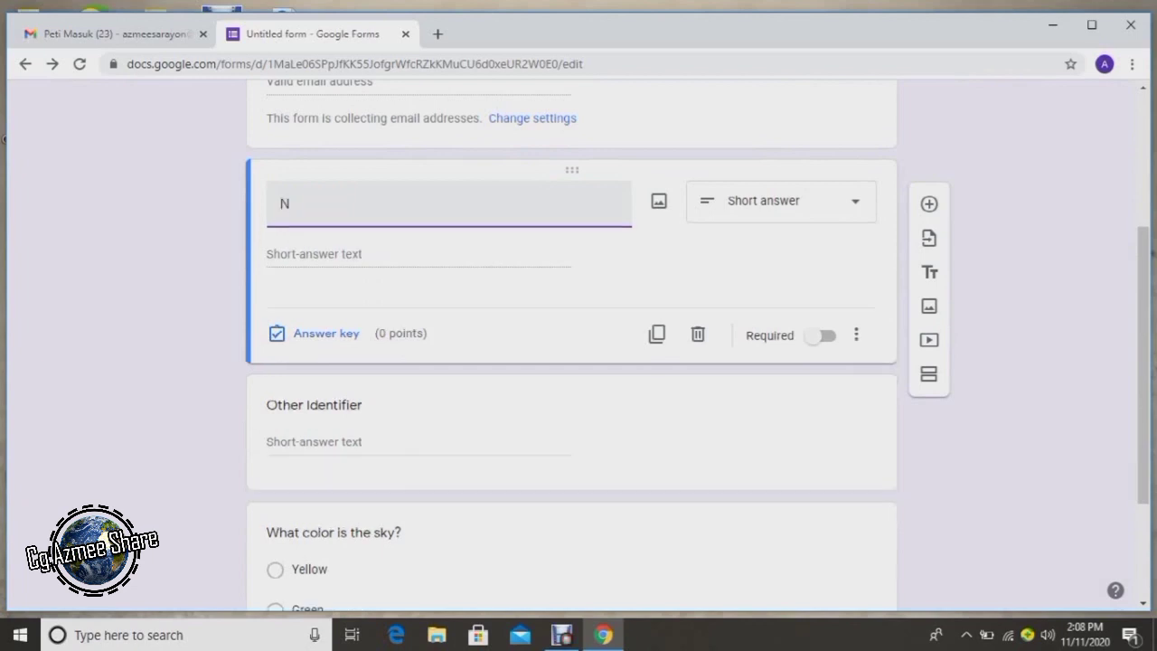
pyautogui.write('AMA PENUH')
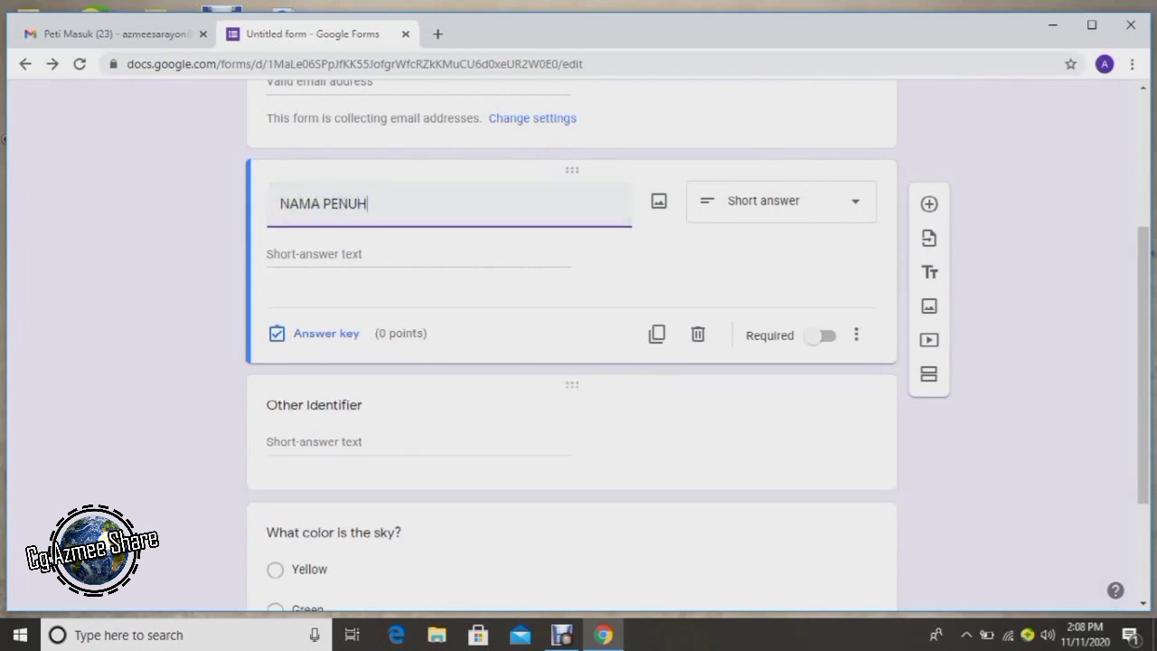
# Retitle the Other Identifier question to KELAS and select the exam title text.
pyautogui.click(313, 404)
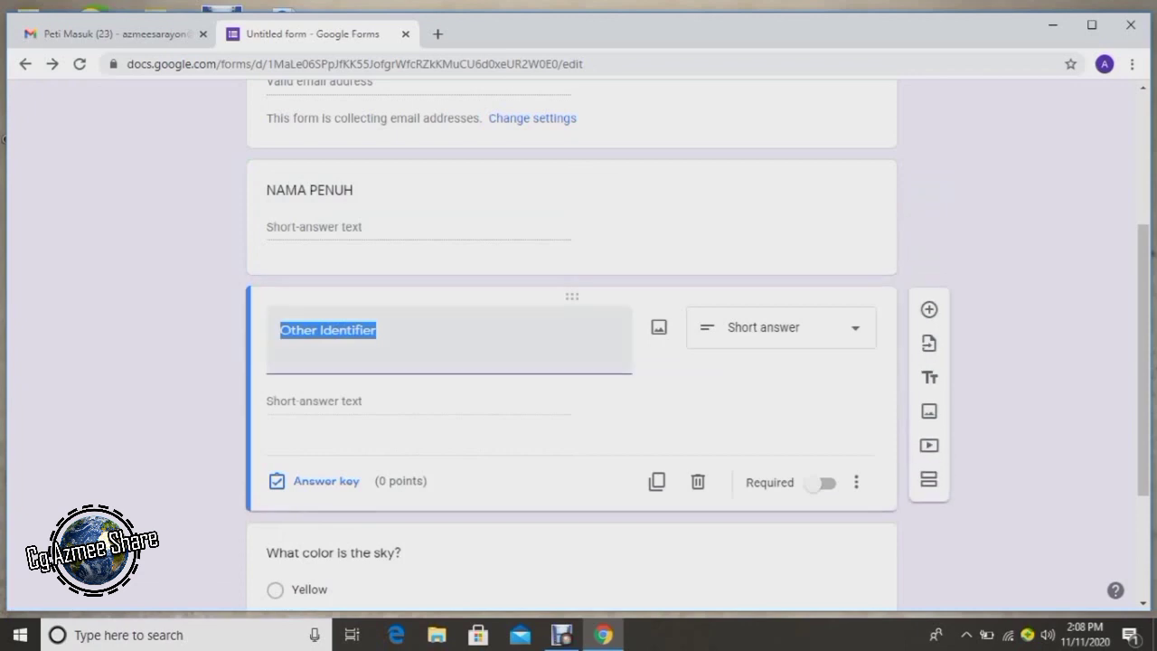
pyautogui.write('KELAS')
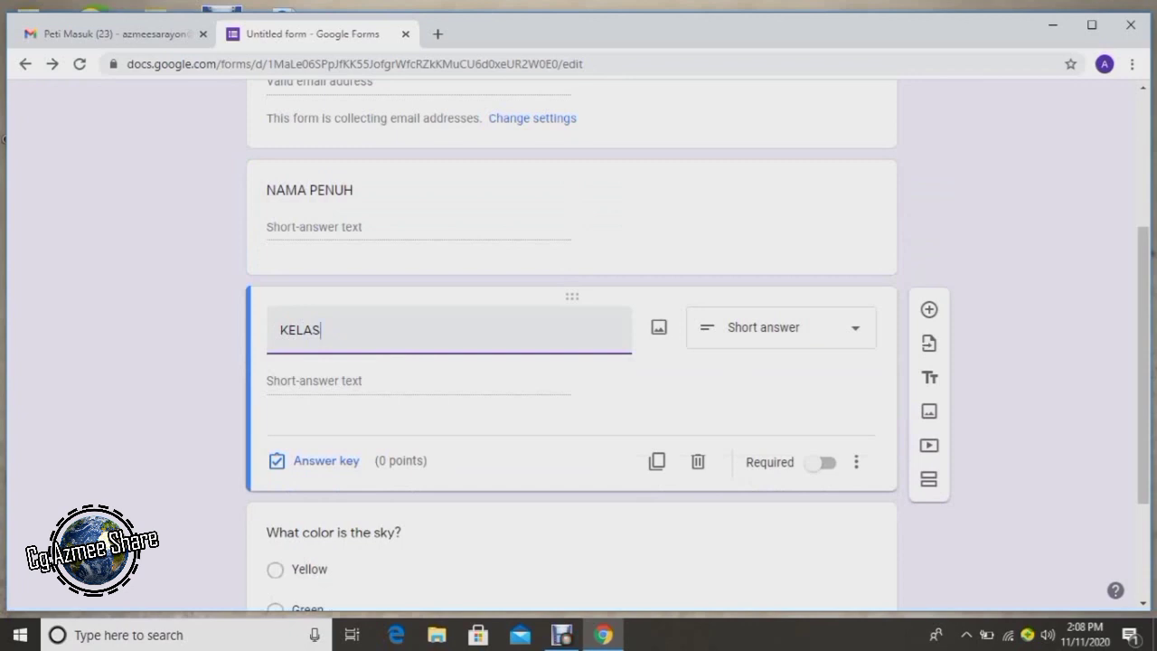
pyautogui.scroll(3, 4, 138)
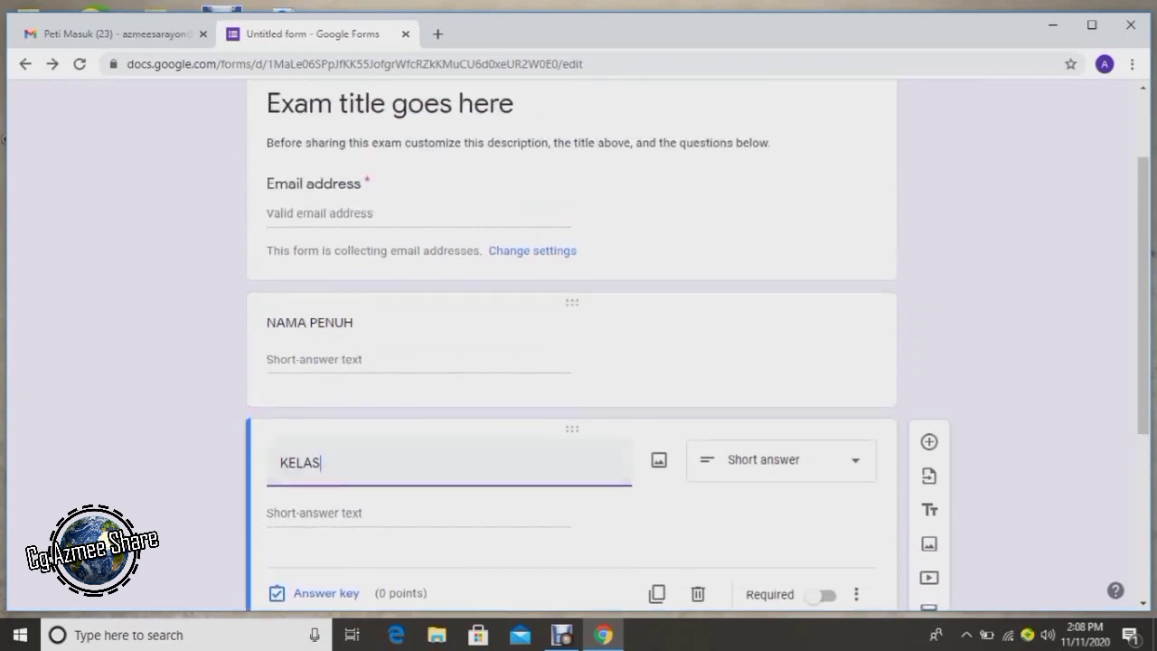
pyautogui.tripleClick(390, 225)
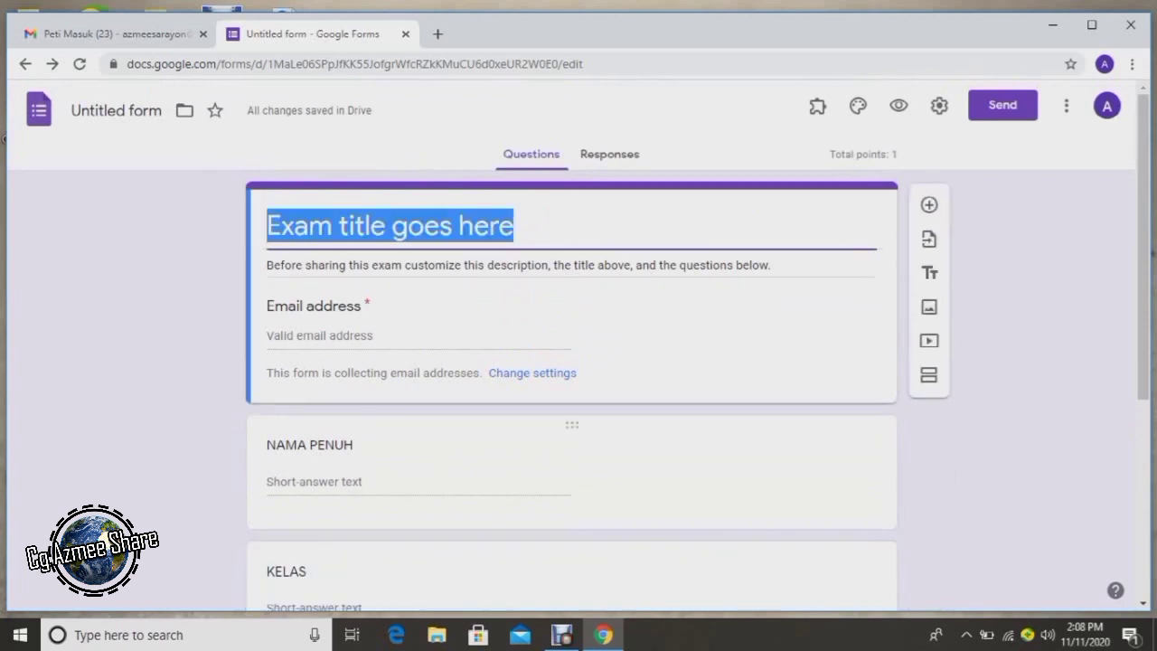
# Replace the exam title with UJIAN ATAS TALIAN.
pyautogui.scroll(-1, 4, 139)
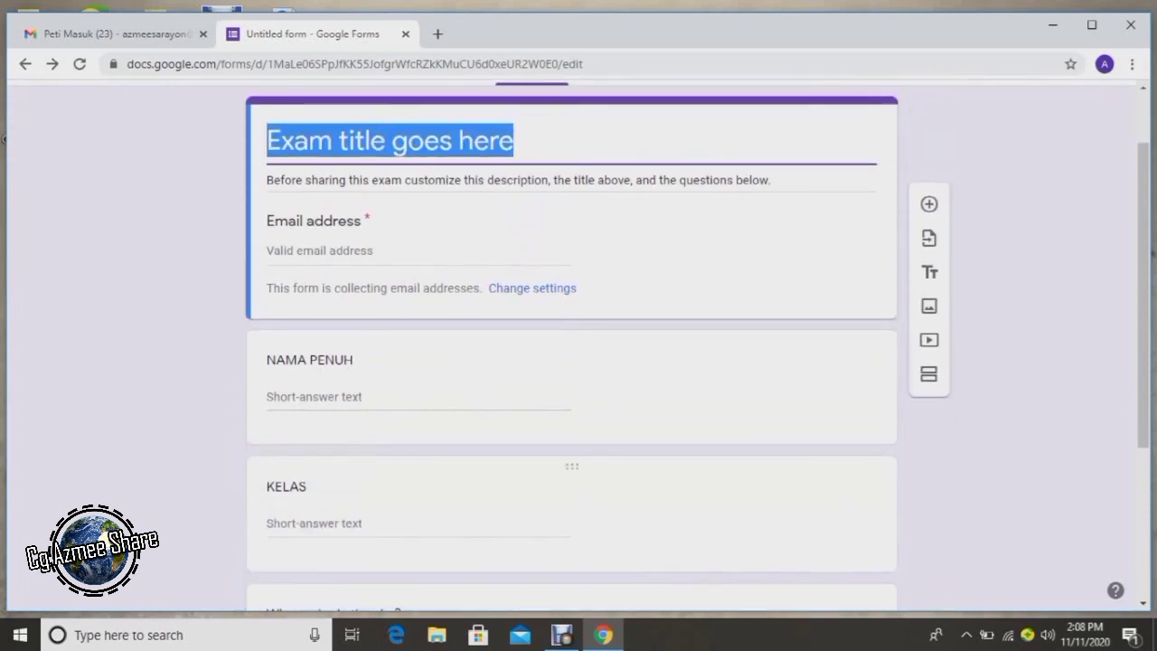
pyautogui.click(287, 486)
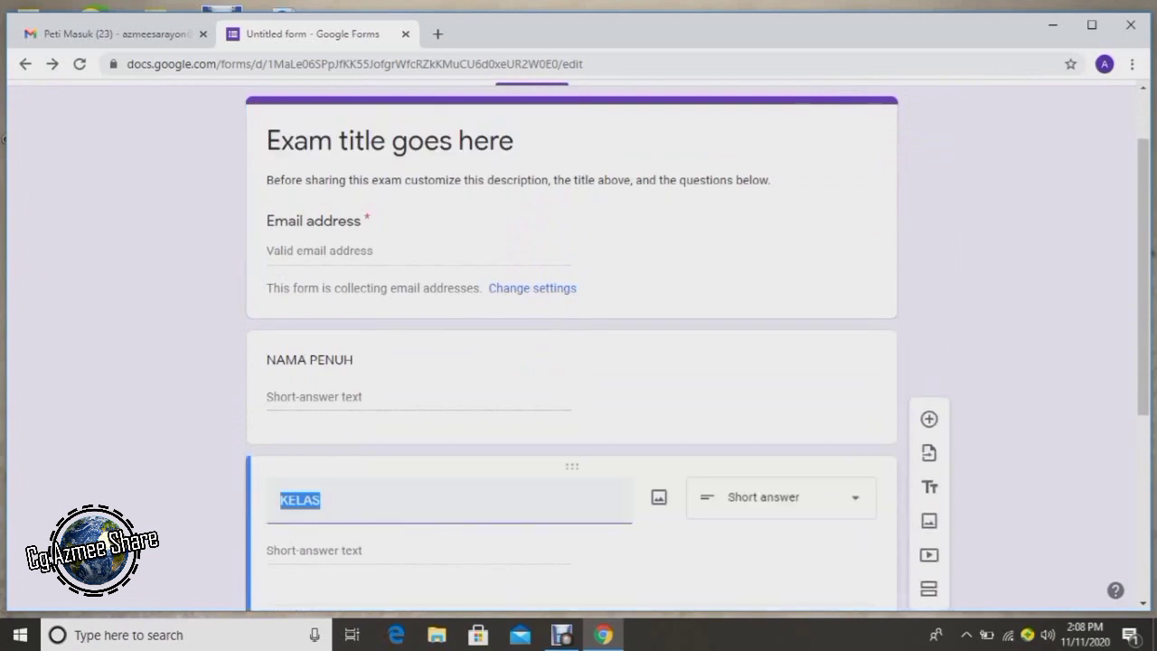
pyautogui.click(390, 140)
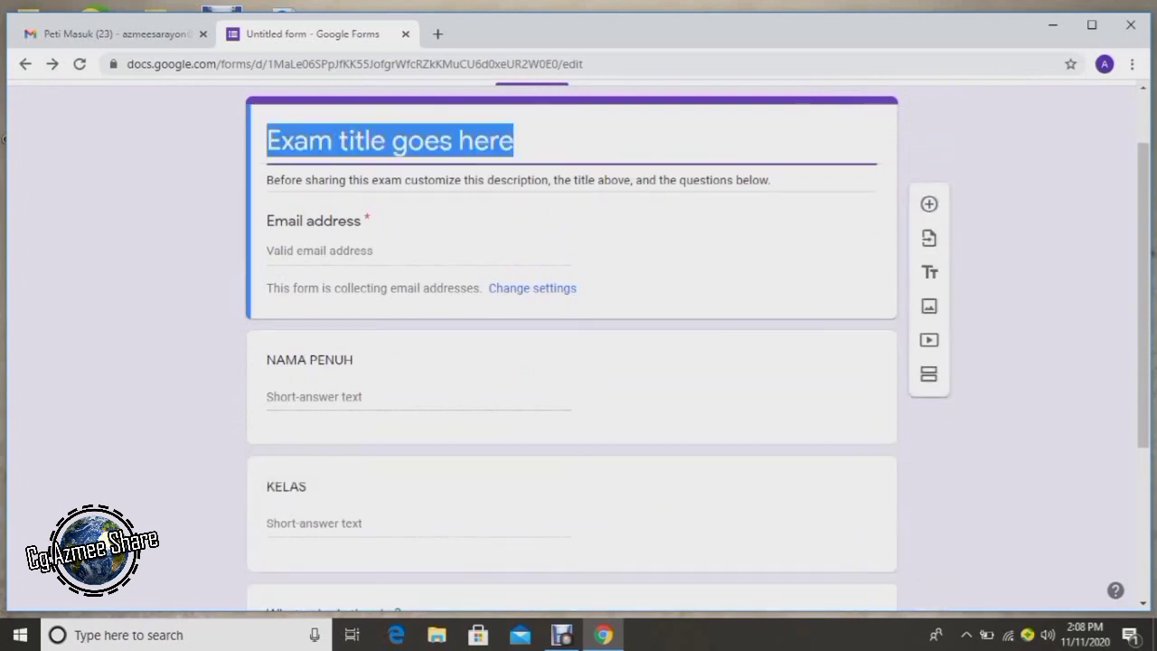
pyautogui.write('U')
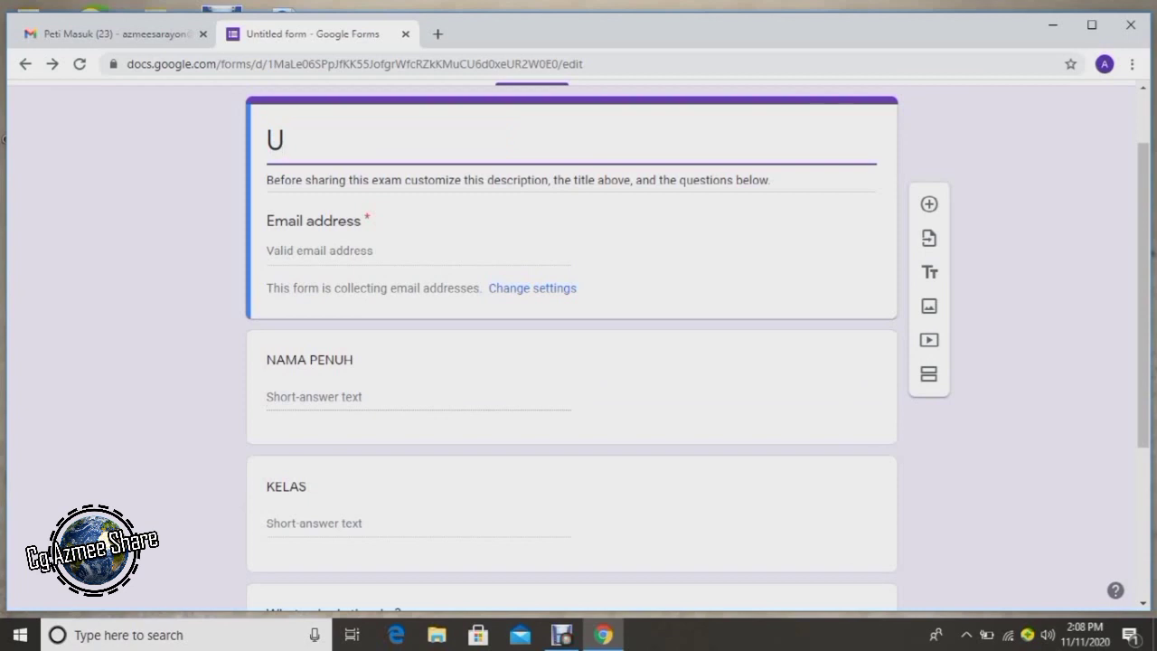
pyautogui.write('JIAN')
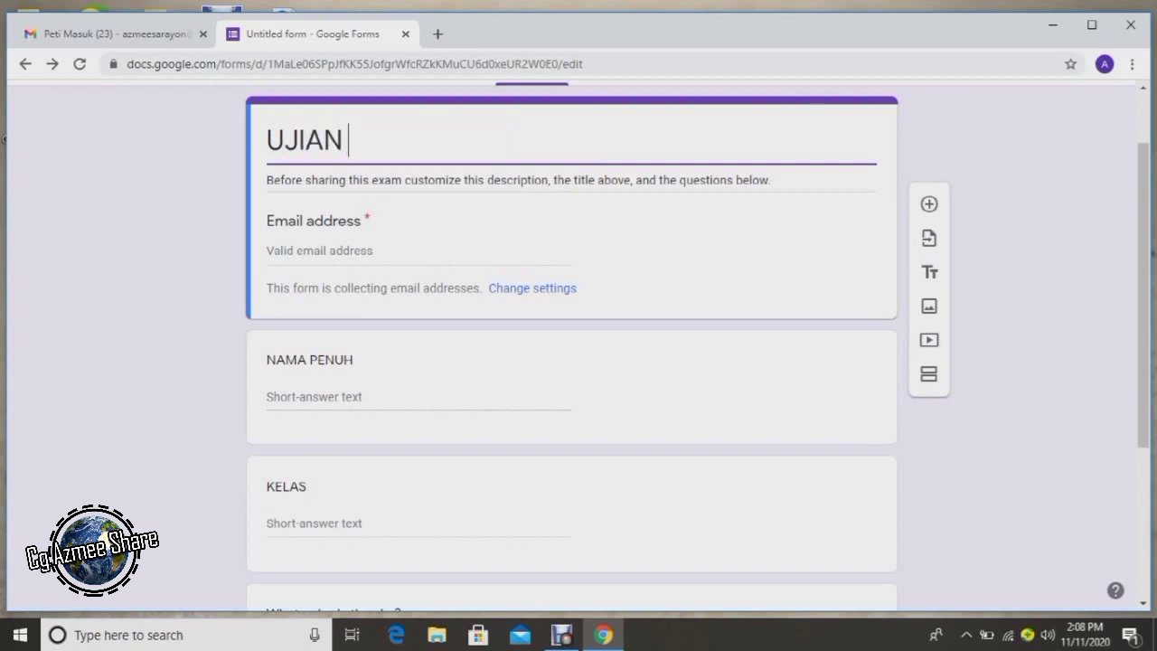
pyautogui.write(' ATAS TALIAN')
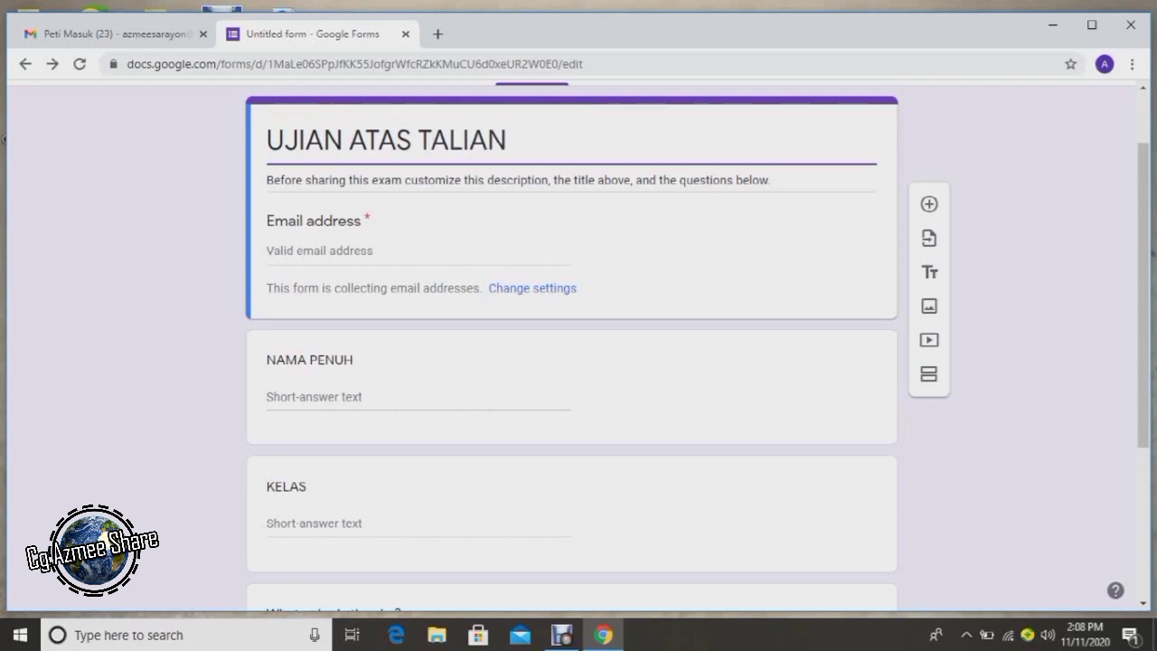
# Change the form description to 'Jawab semua soalan'.
pyautogui.press('Tab')
pyautogui.write('J')
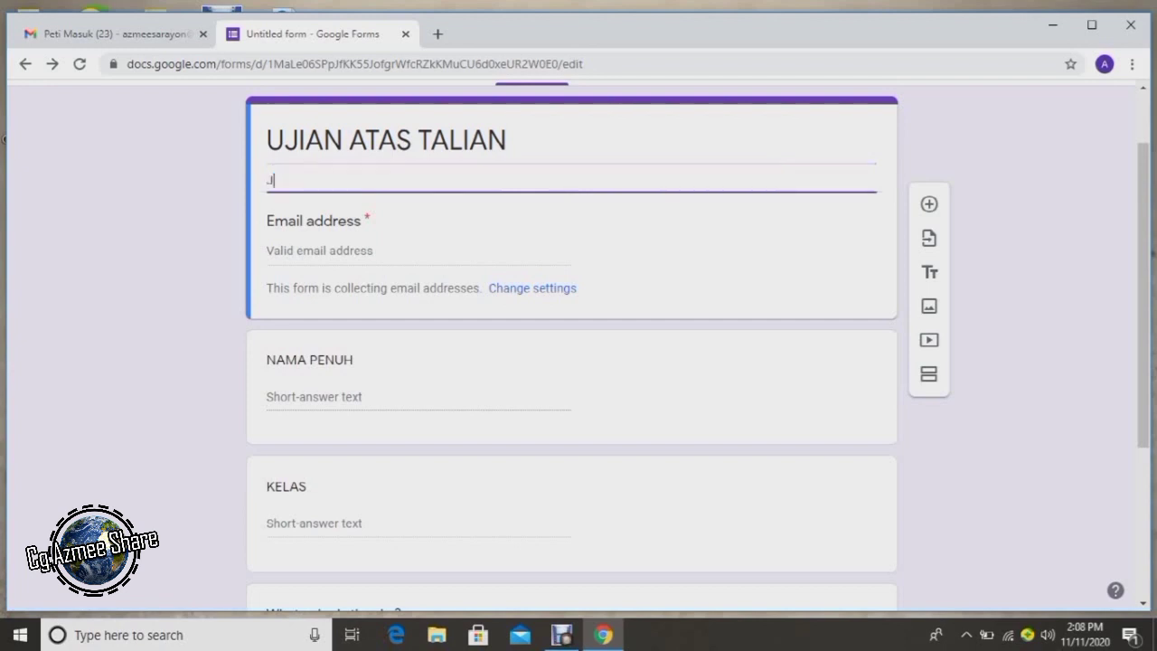
pyautogui.write('awab semua soalan')
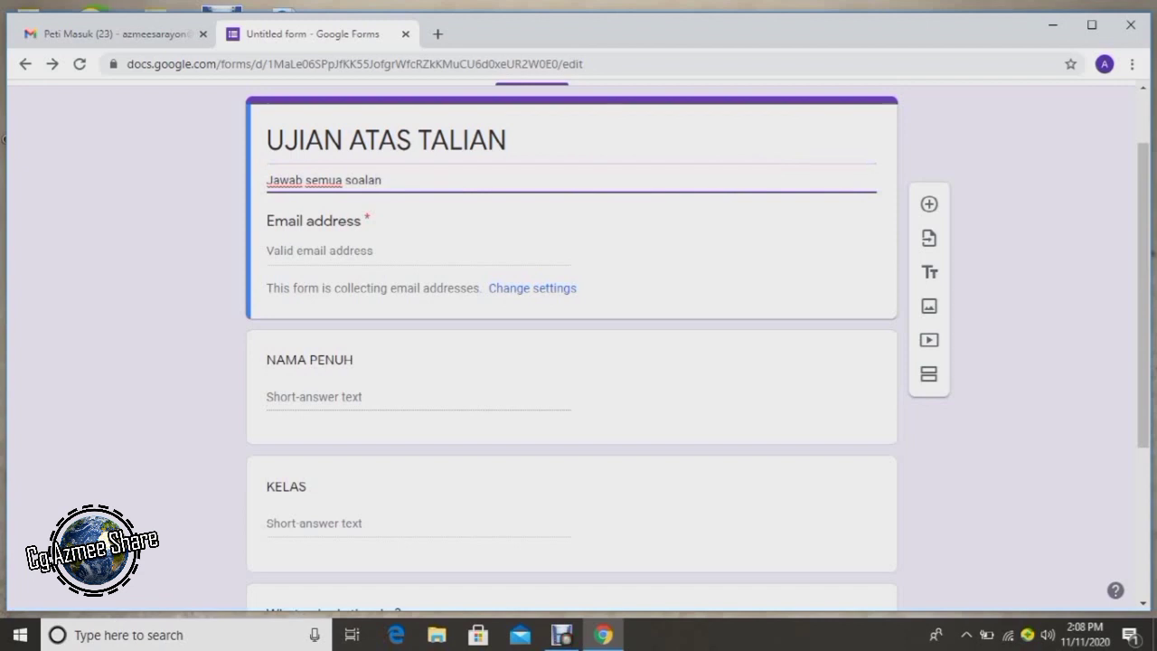
pyautogui.scroll(-1, 571, 361)
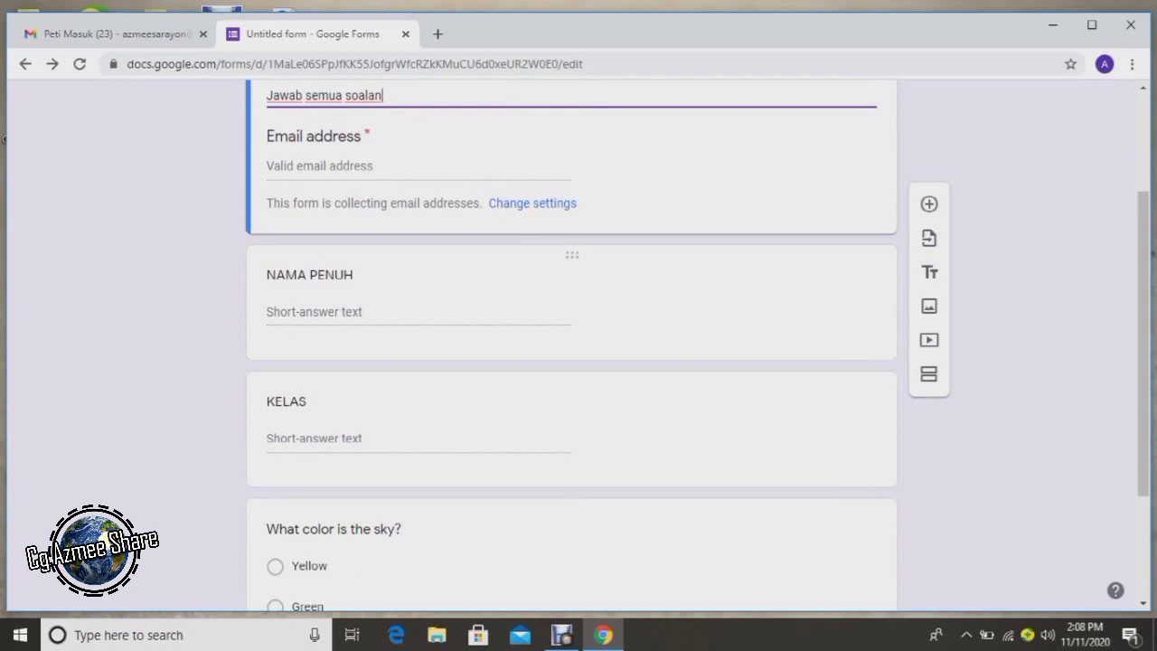
pyautogui.scroll(-1, 571, 361)
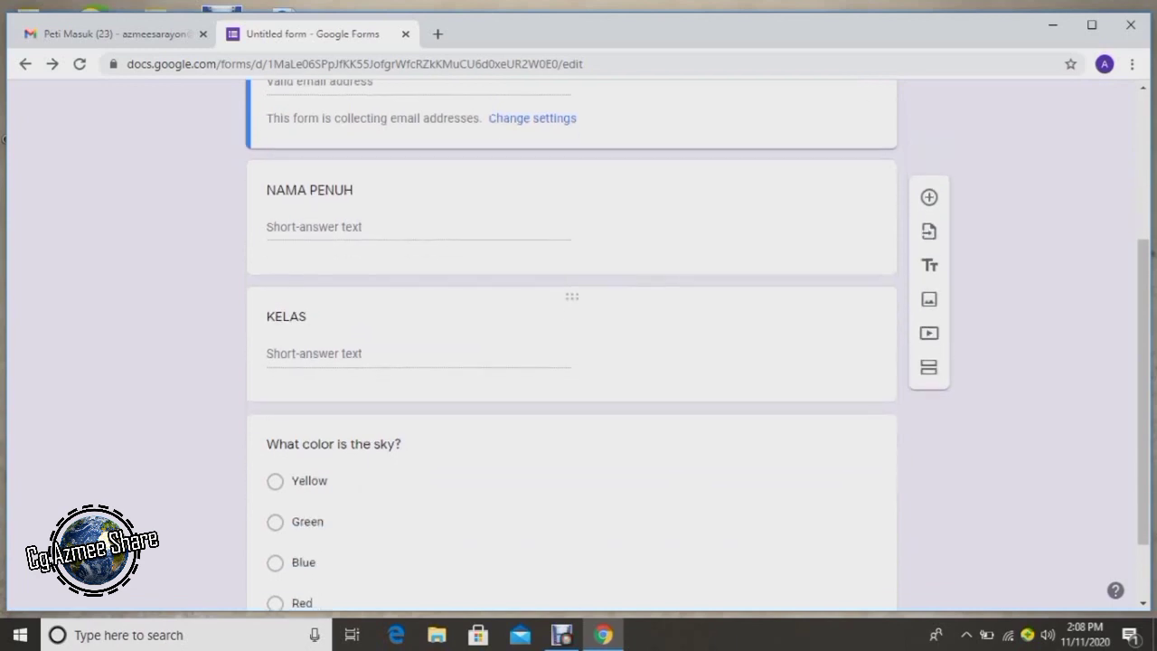
# Reword the 'What color is the sky?' question to 'Apakah warna awan?'.
pyautogui.click(285, 316)
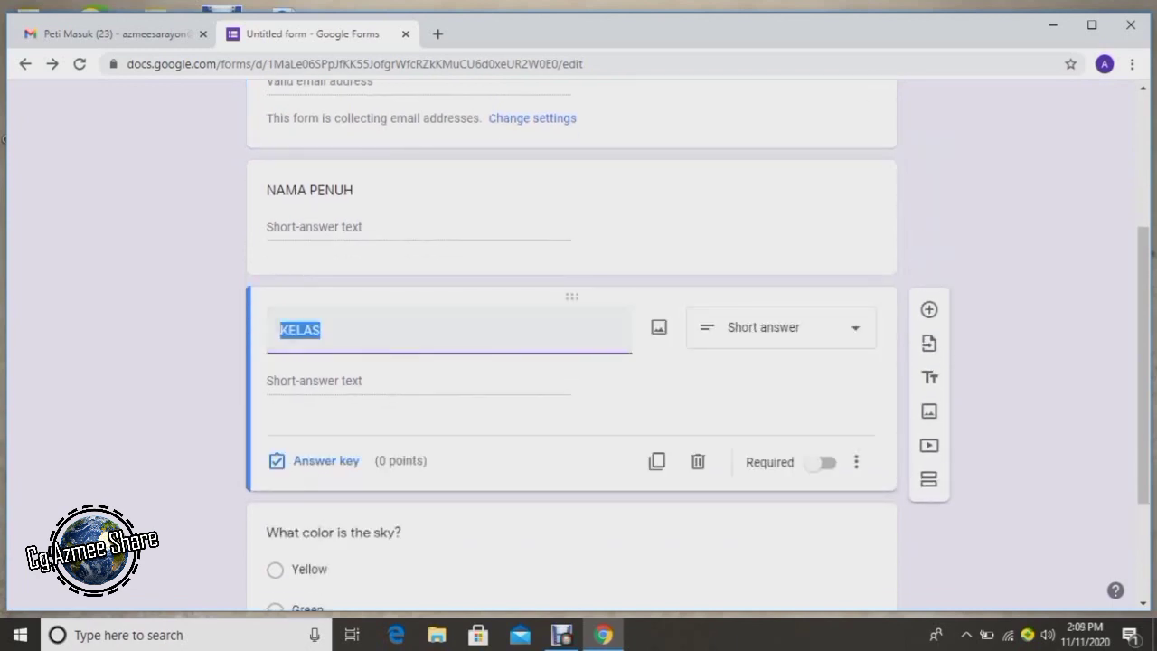
pyautogui.press('Escape')
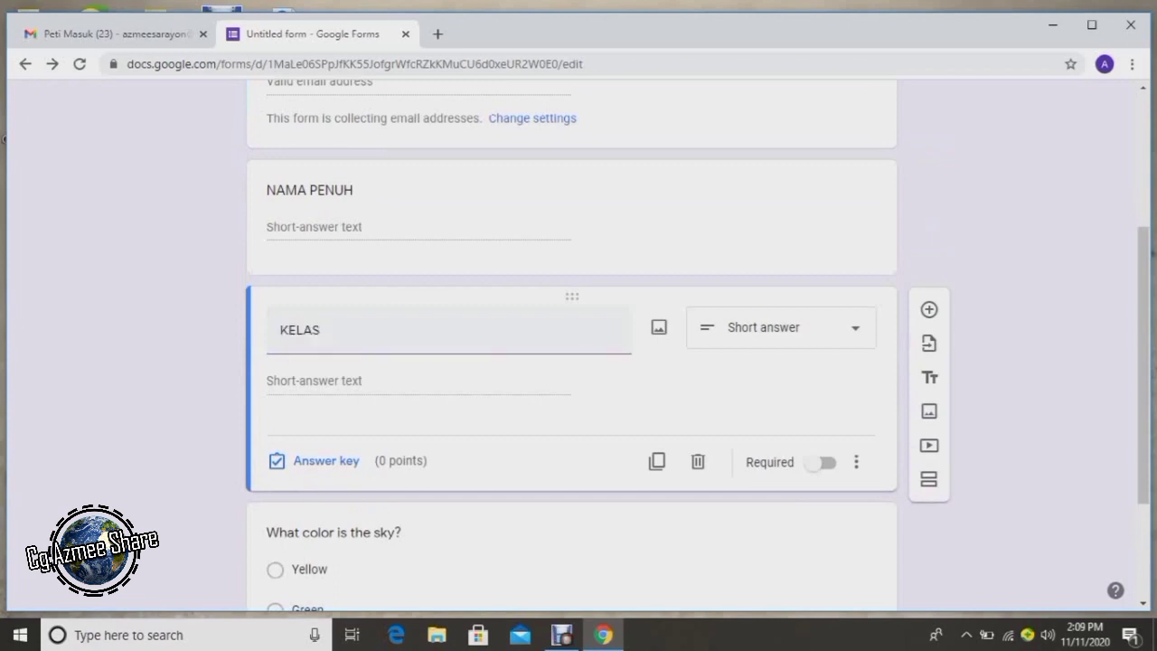
pyautogui.scroll(-2, 571, 361)
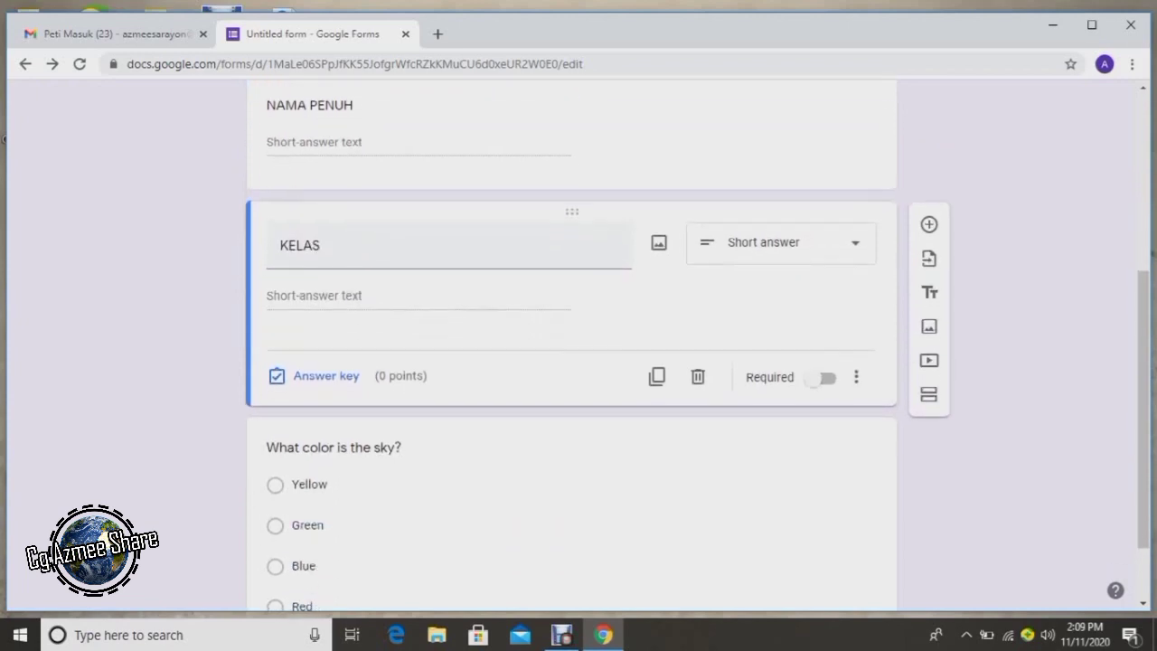
pyautogui.click(334, 354)
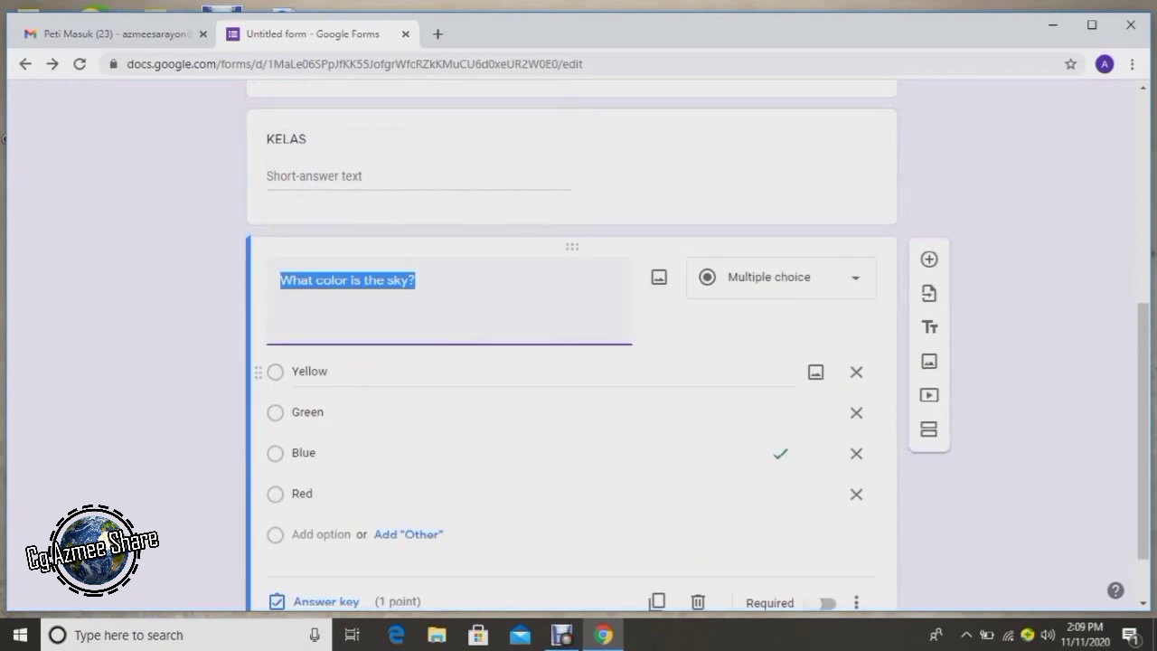
pyautogui.write('A')
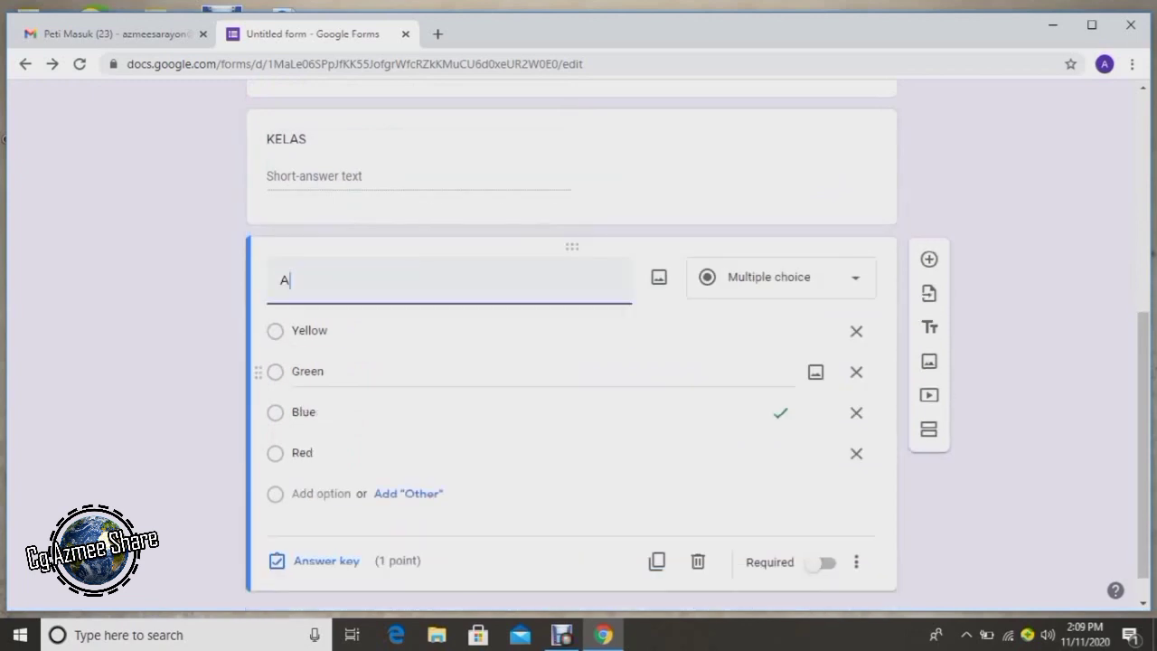
pyautogui.write('pakah warna')
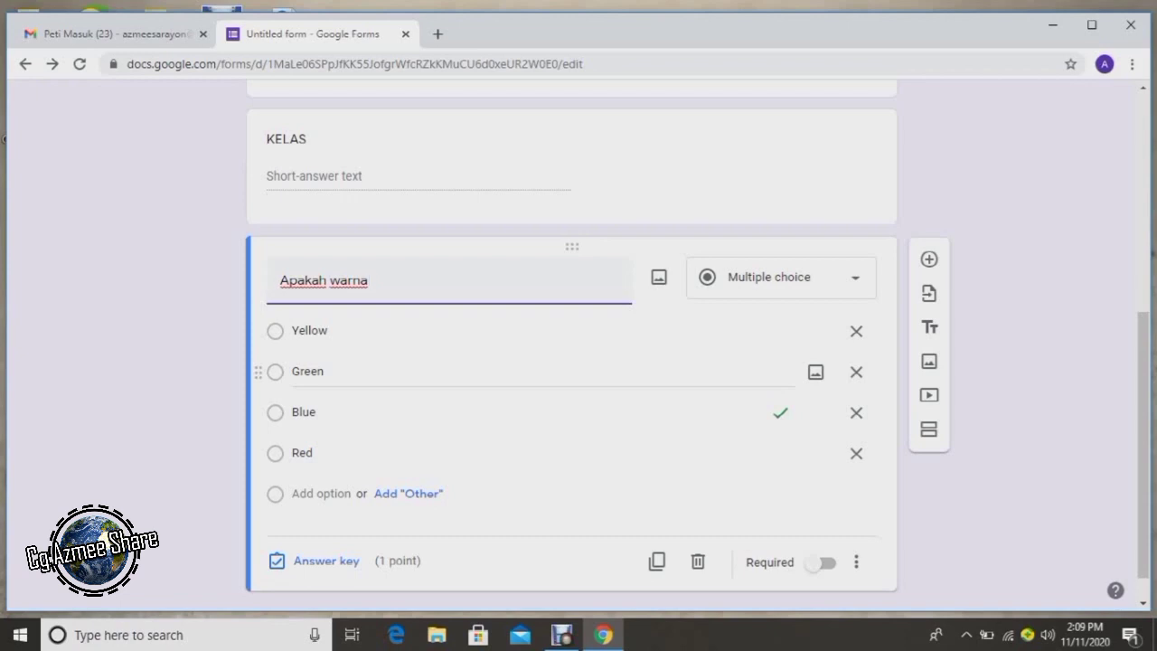
pyautogui.write('awan?')
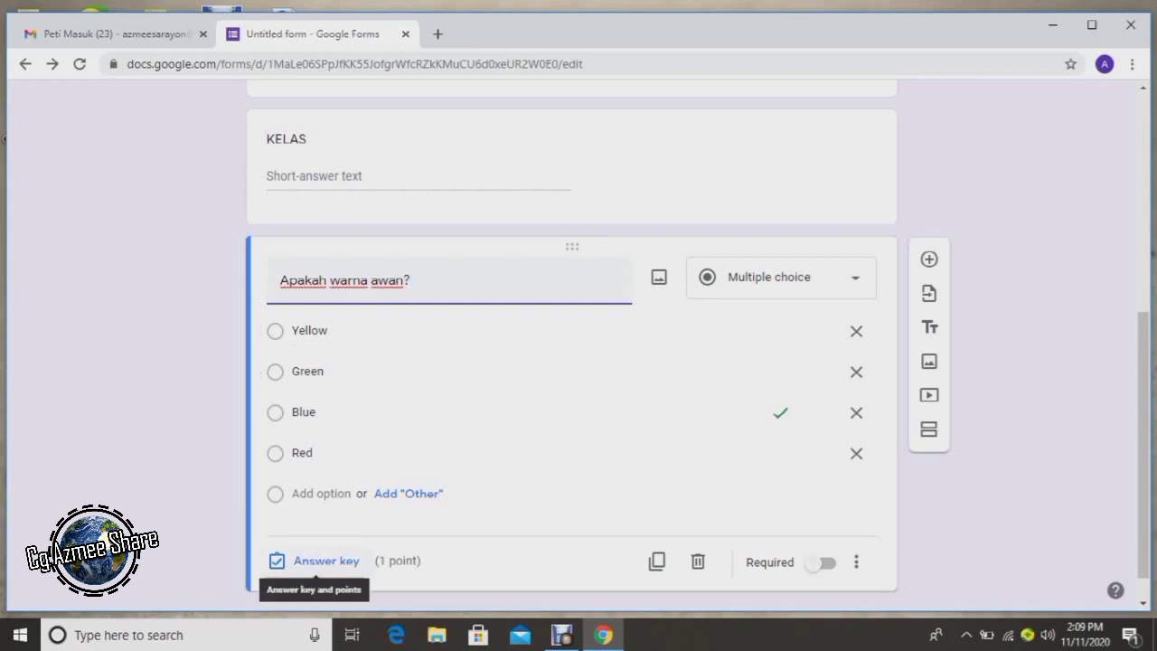
# Give 'Apakah warna awan?' 20 points in the answer key and make it required.
pyautogui.click(316, 560)
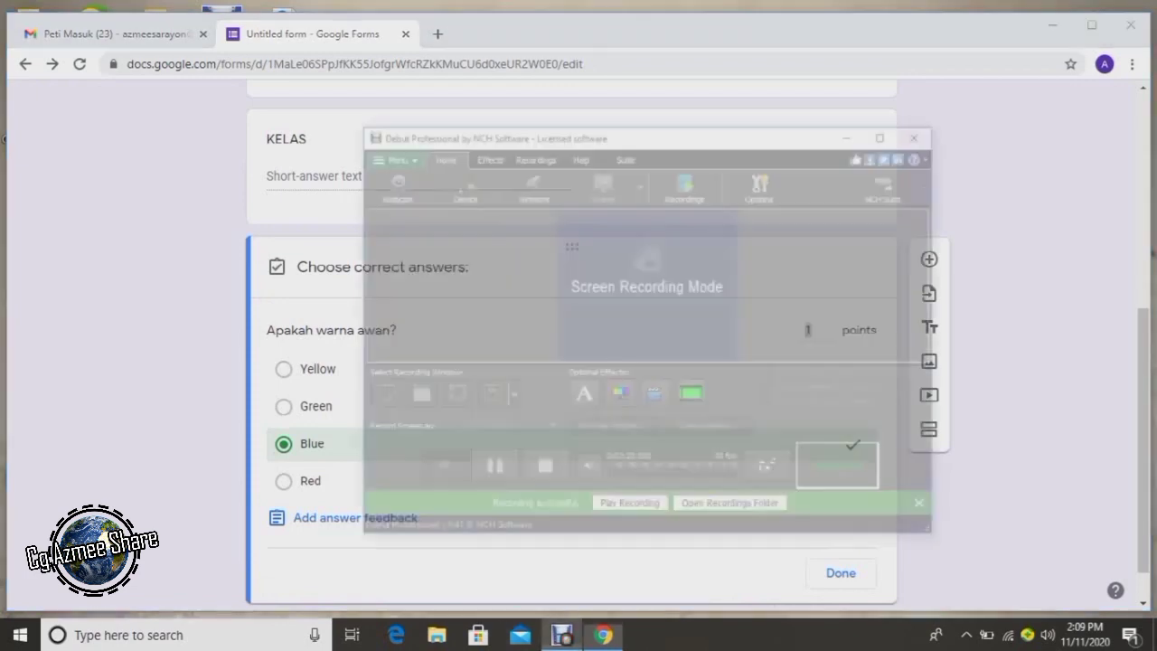
pyautogui.hotkey('ctrl', 'F10')
pyautogui.hotkey('ctrl', 'F9')
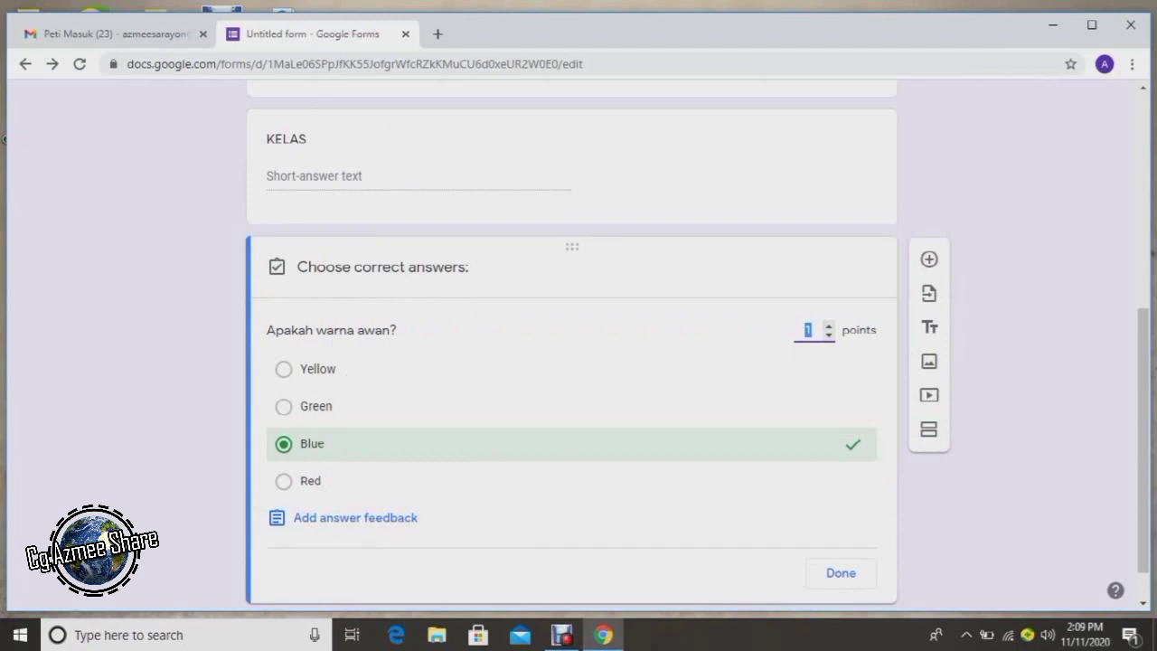
pyautogui.write('20')
pyautogui.click(840, 572)
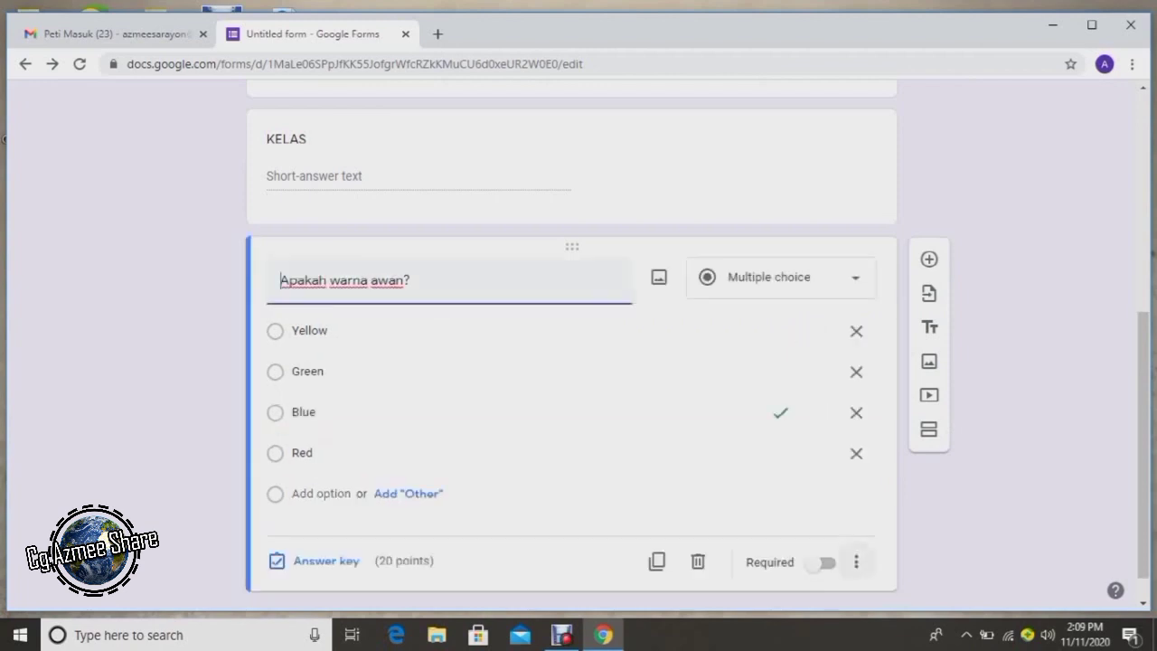
pyautogui.click(822, 562)
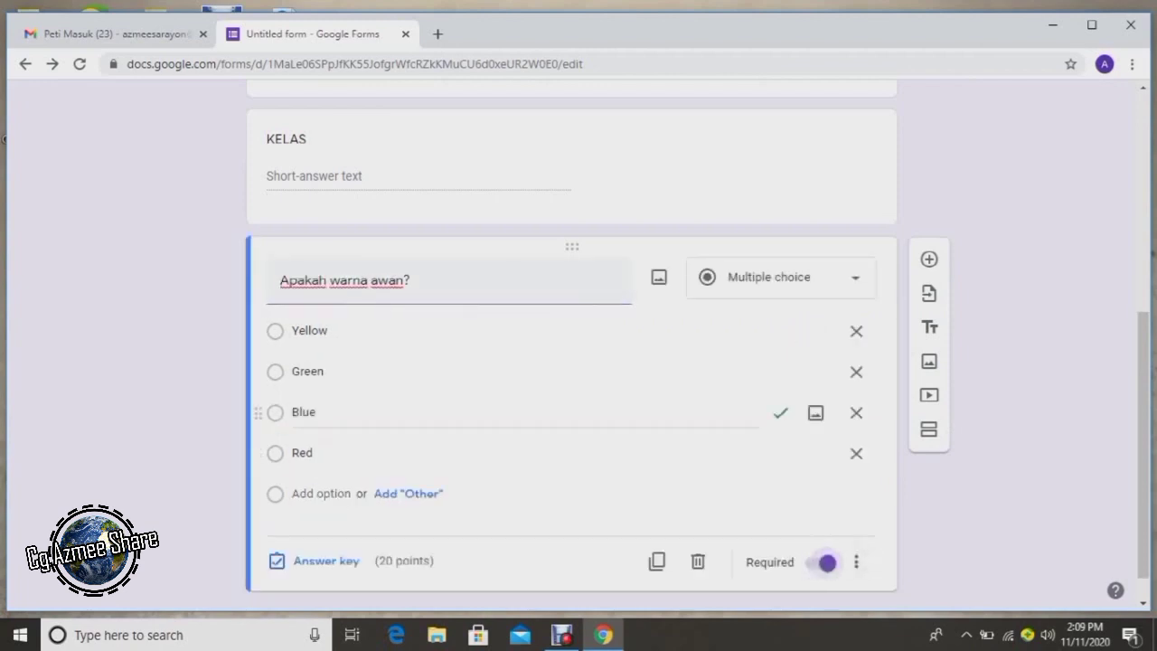
# Make the NAMA PENUH question required.
pyautogui.scroll(2, 813, 411)
pyautogui.click(352, 182)
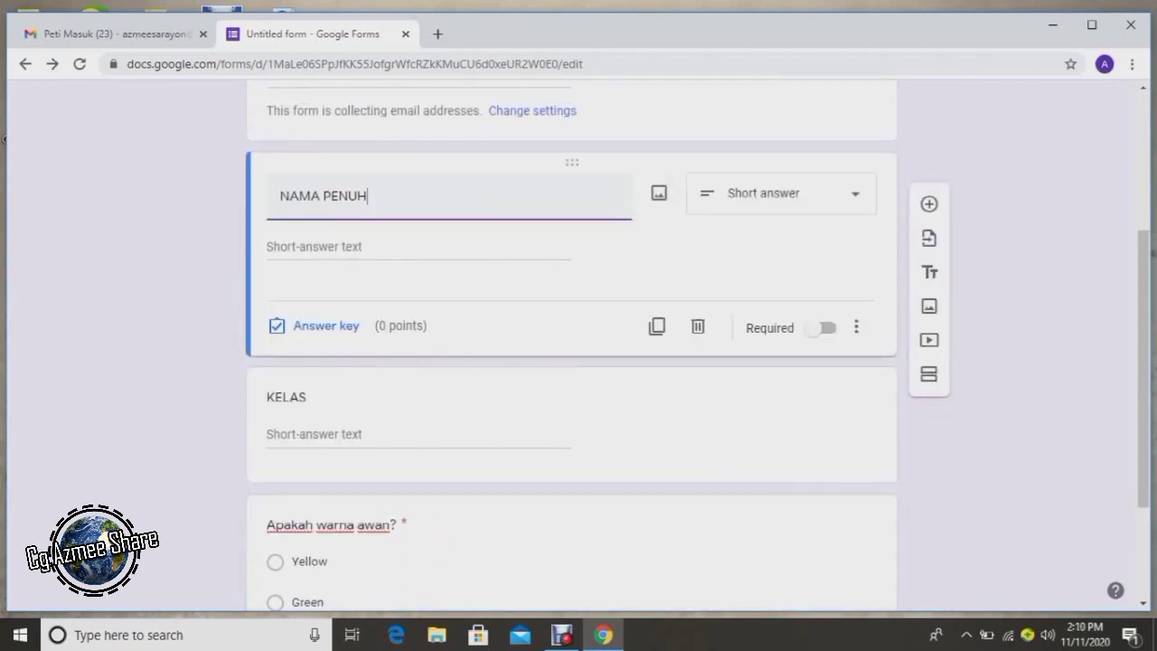
pyautogui.click(822, 327)
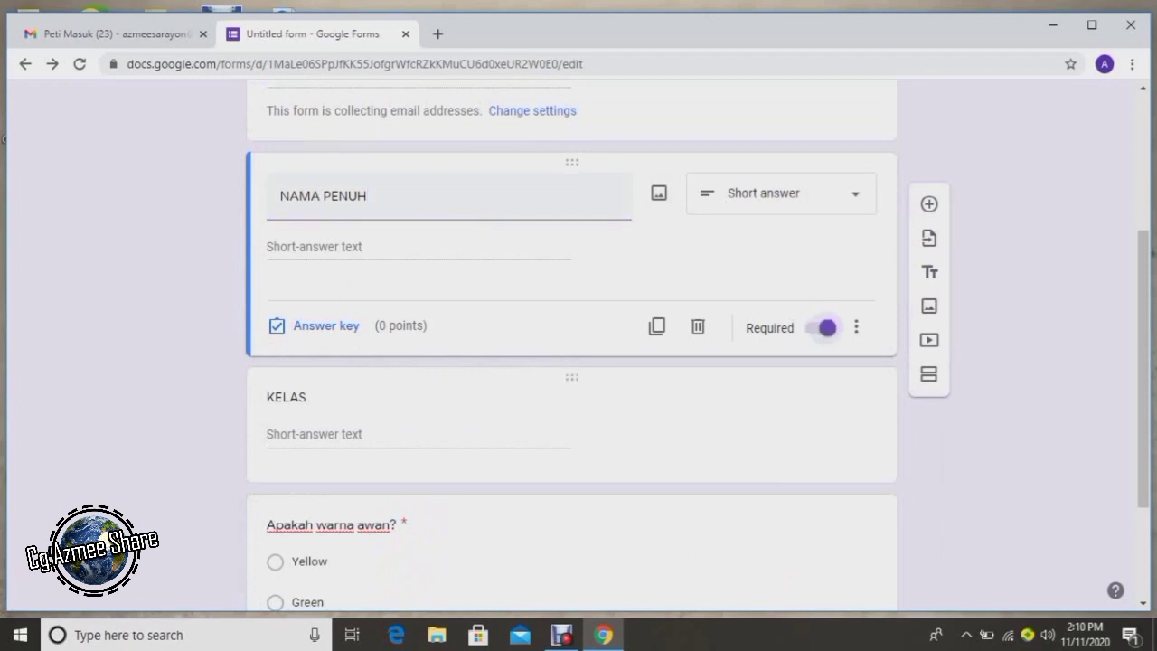
pyautogui.scroll(-1, 823, 327)
pyautogui.scroll(3, 571, 343)
pyautogui.scroll(-4, 571, 344)
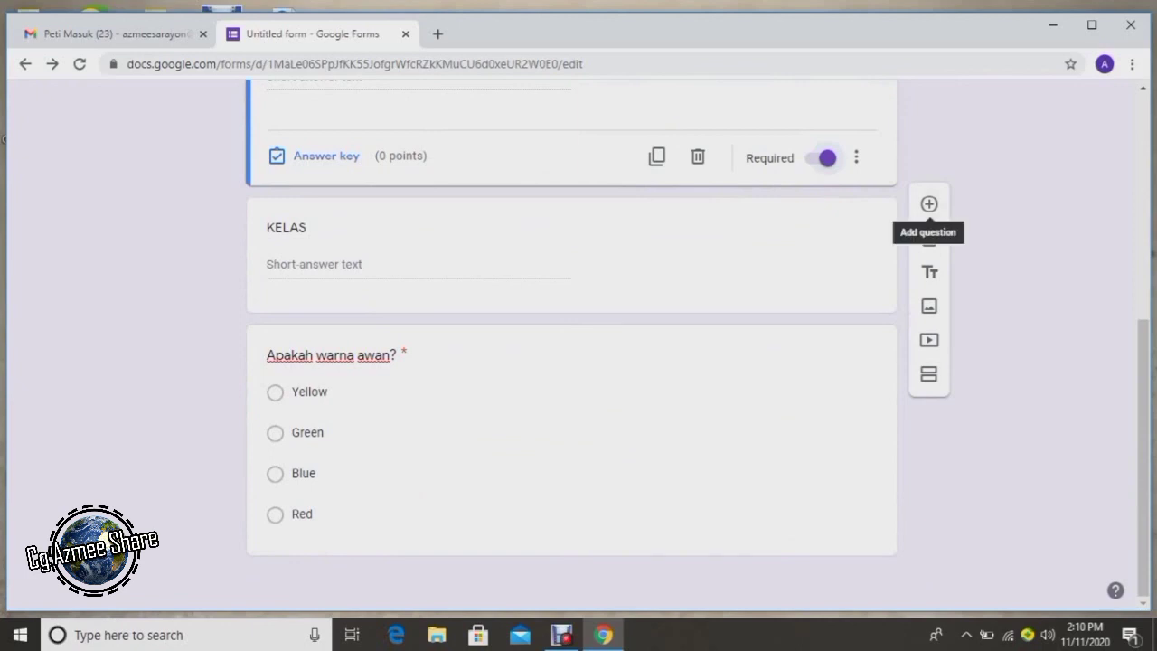
# Add the question 'apakah bunga kebangsaan kita' with options bunga raya and bunga kertas.
pyautogui.click(929, 203)
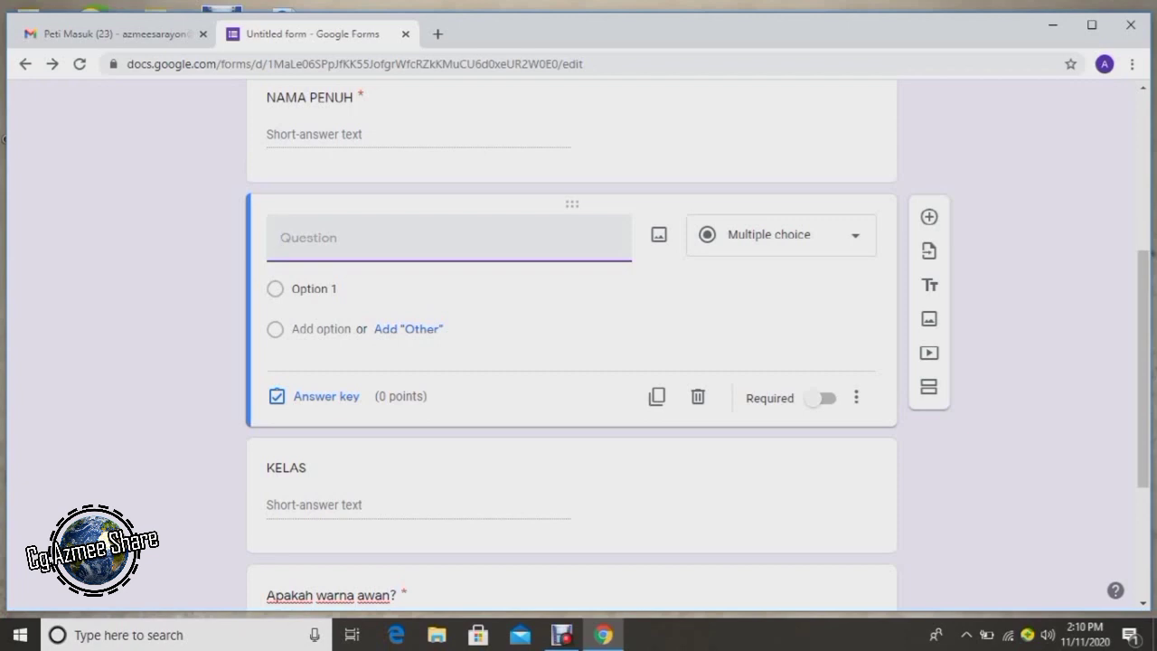
pyautogui.write('apakah bunga')
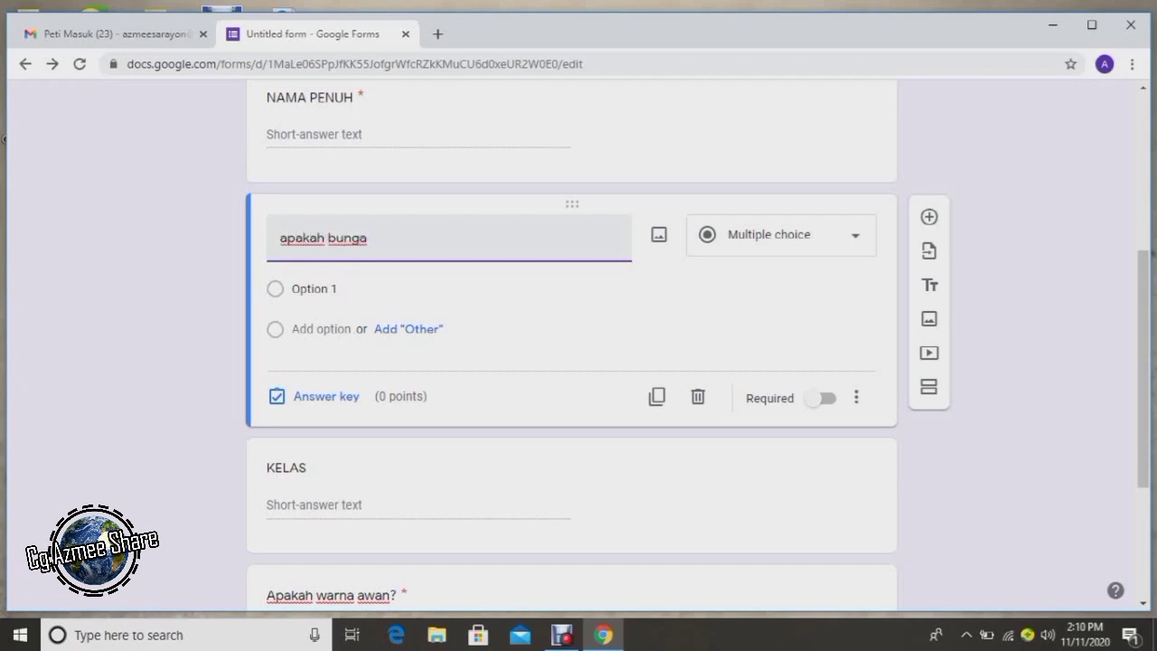
pyautogui.write(' kebangsaan kita')
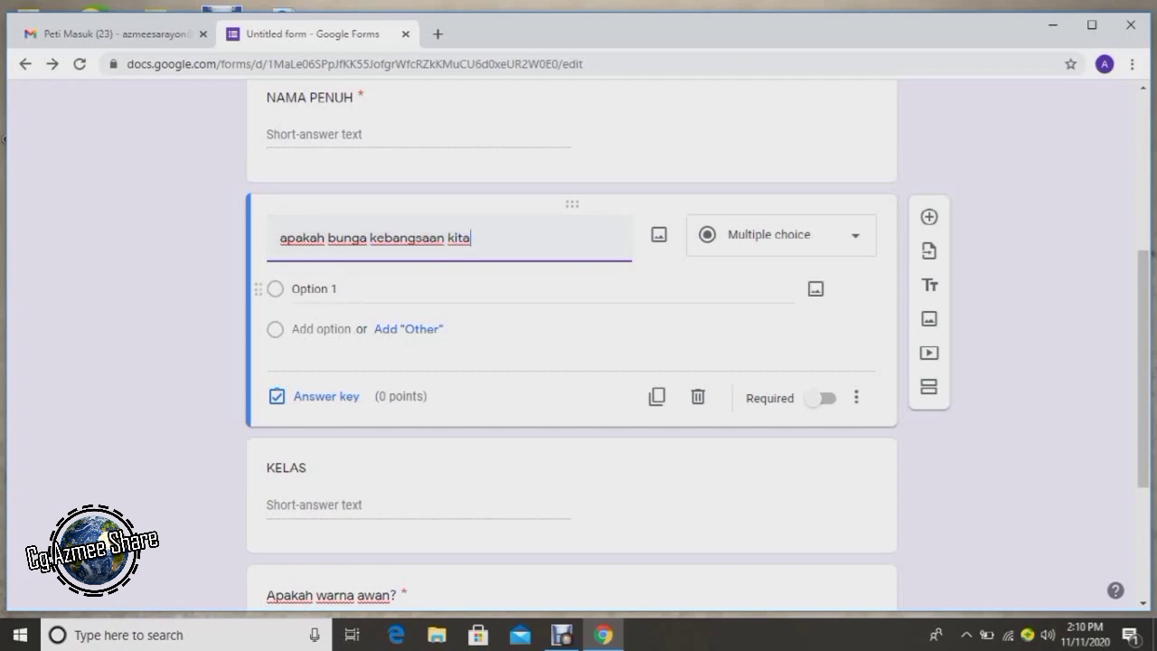
pyautogui.click(313, 288)
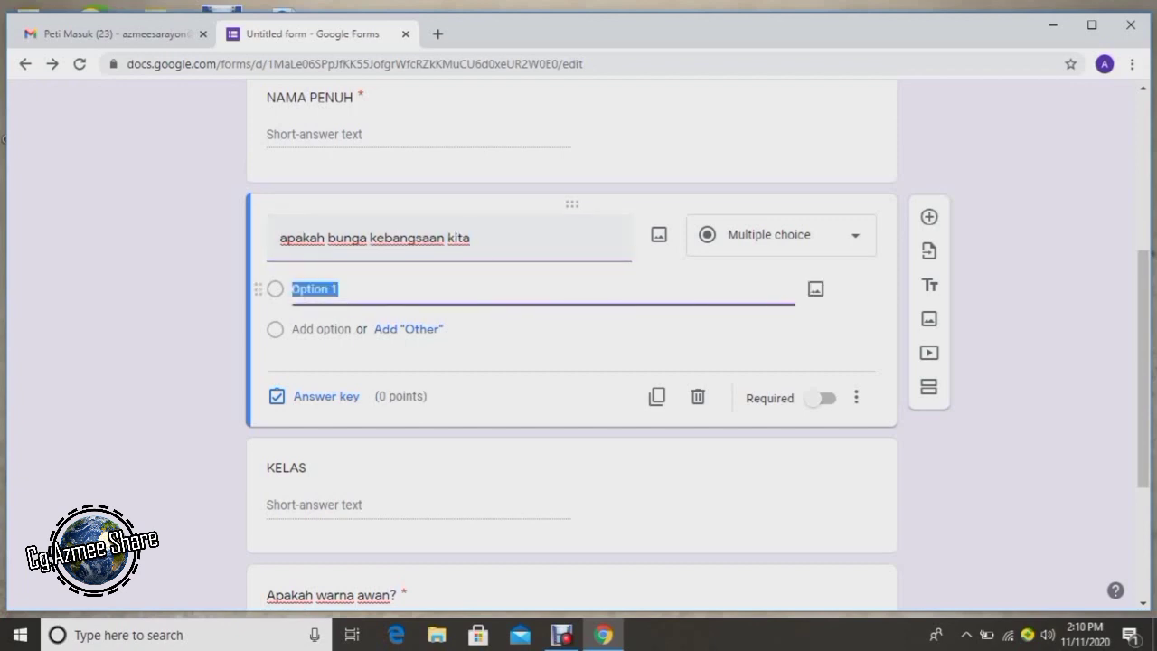
pyautogui.write('bunga raya')
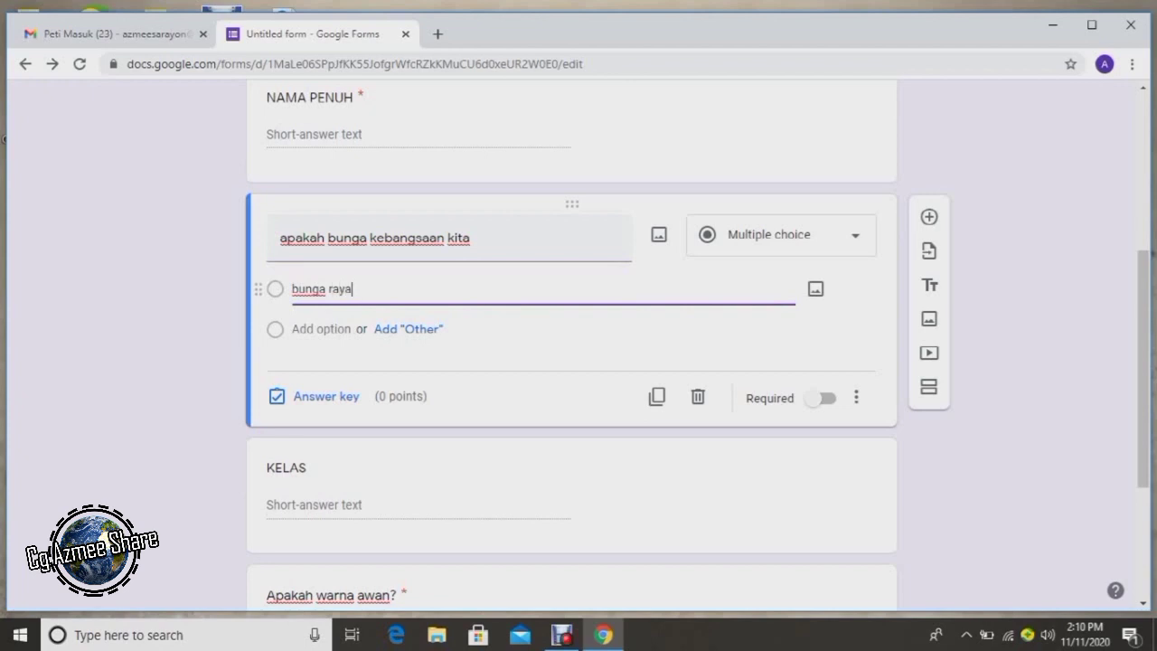
pyautogui.press('Return')
pyautogui.write('b')
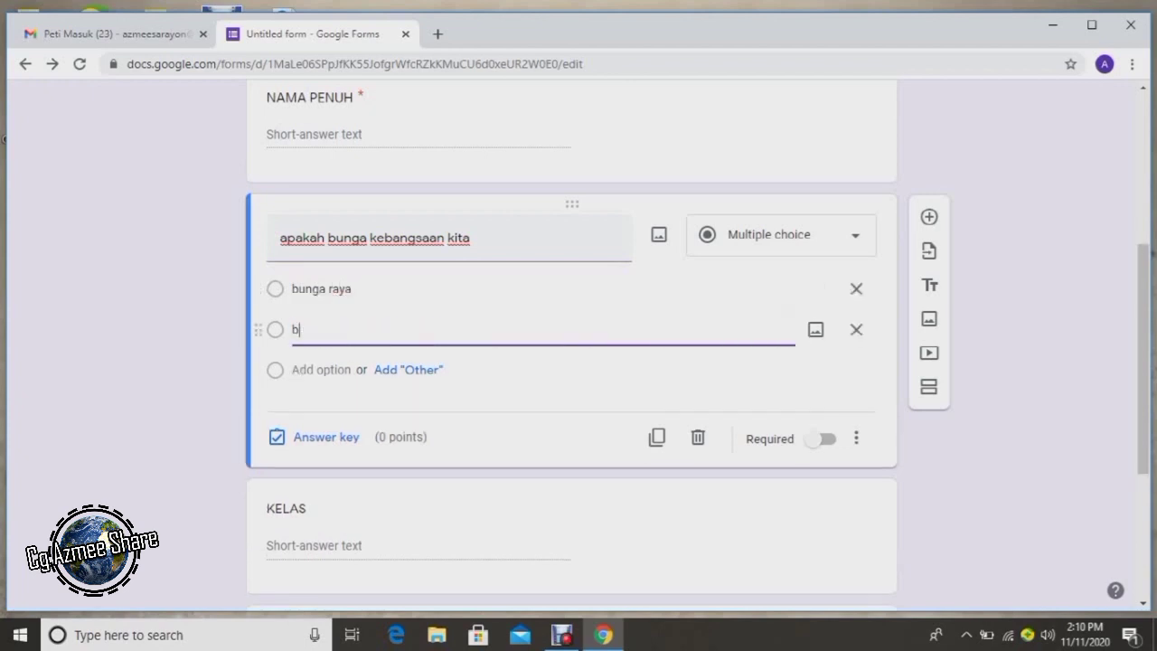
pyautogui.write('unga kertas')
# Mark bunga raya as correct for 20 points and make the question required.
pyautogui.click(318, 437)
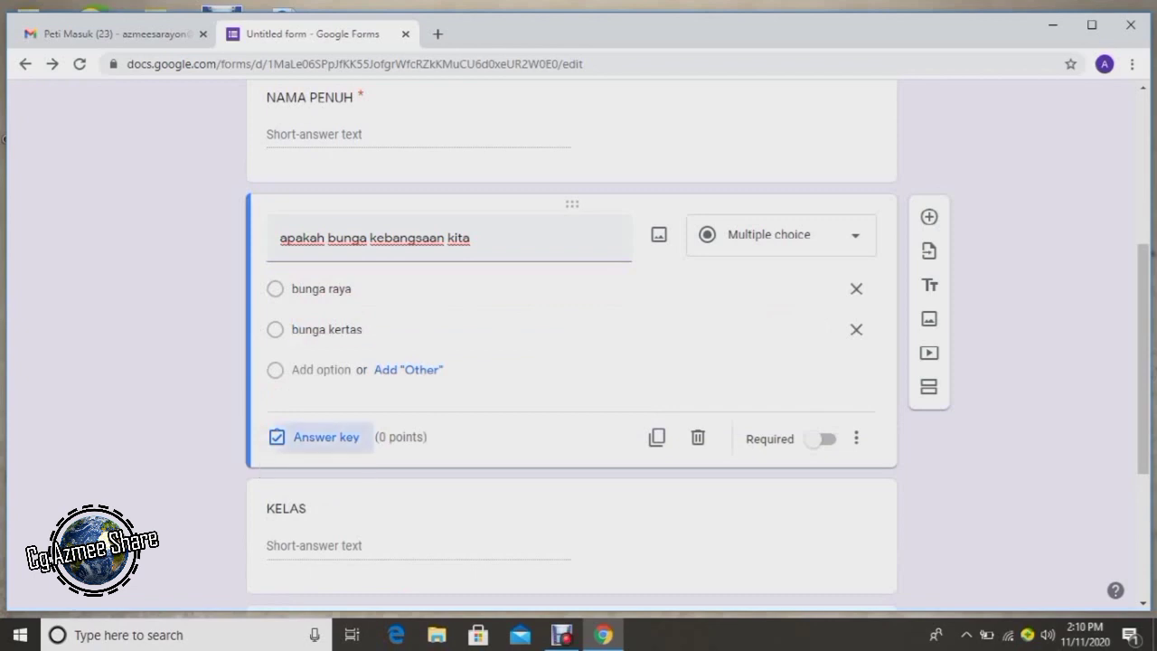
pyautogui.click(284, 326)
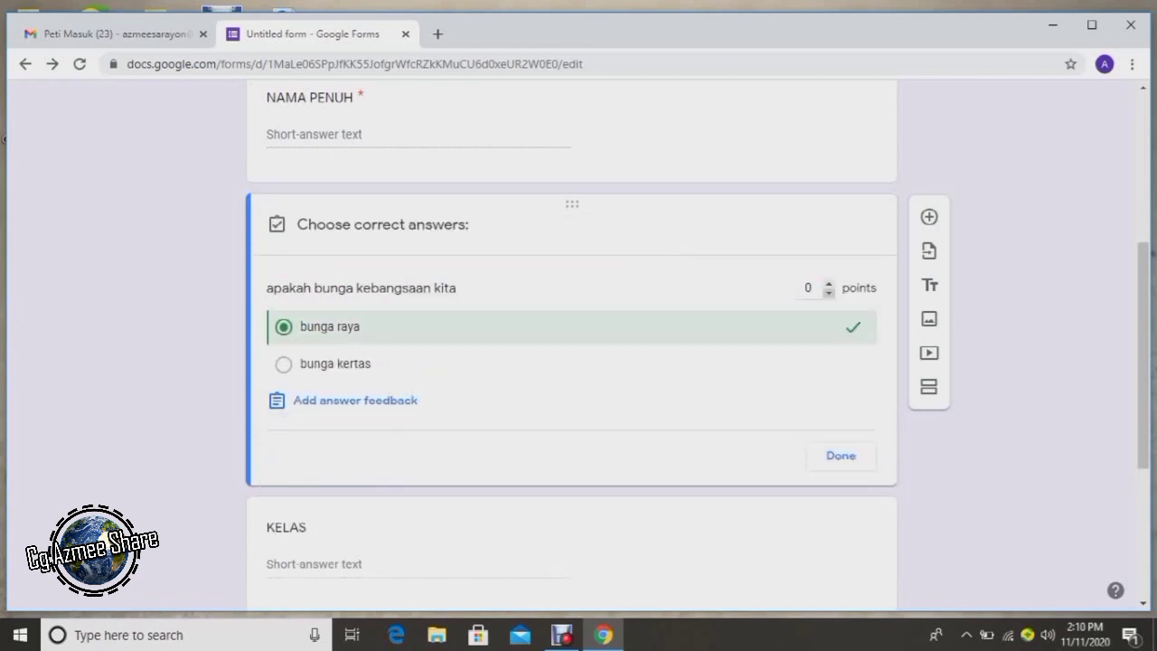
pyautogui.click(807, 287)
pyautogui.write('20')
pyautogui.click(841, 454)
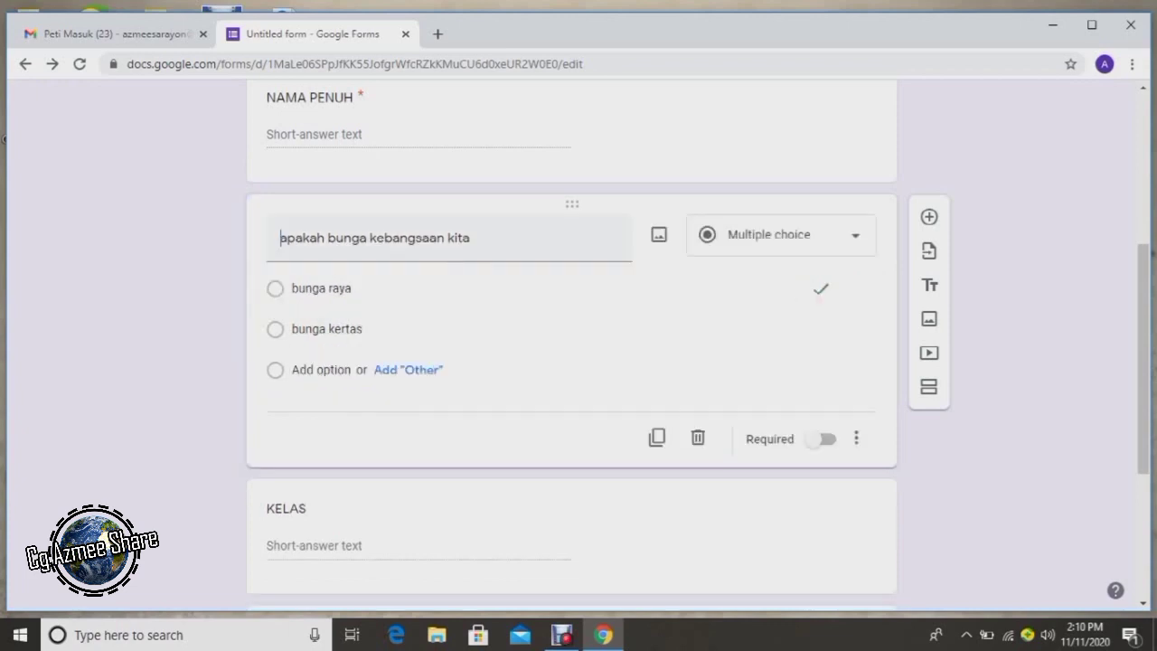
pyautogui.click(822, 438)
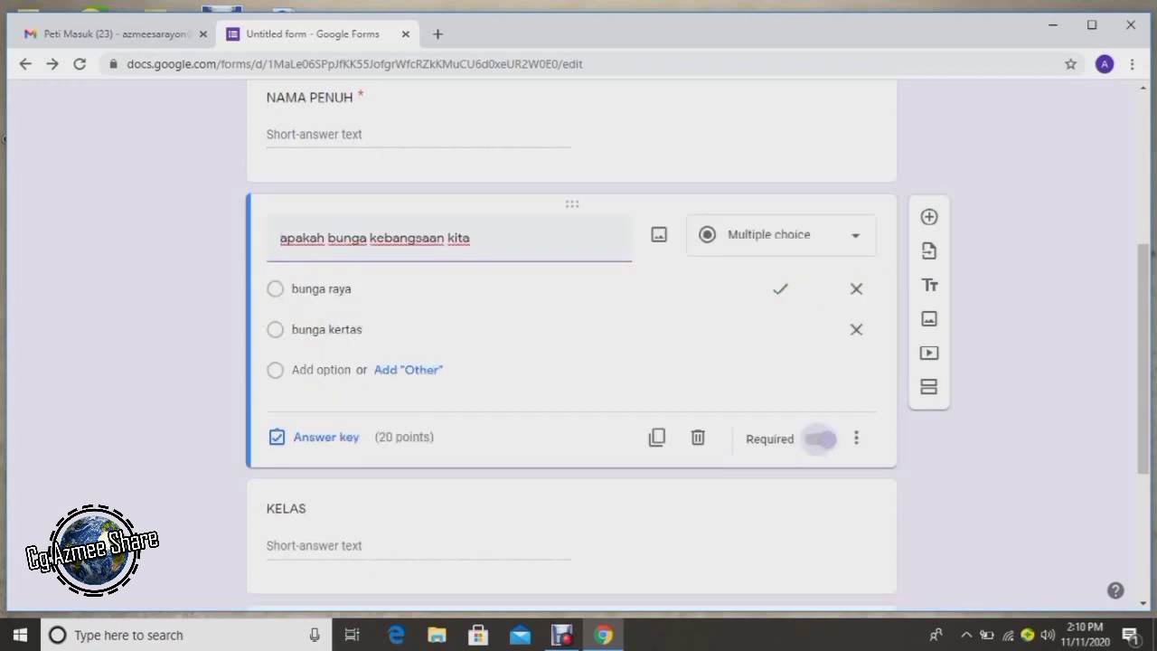
pyautogui.scroll(3, 822, 438)
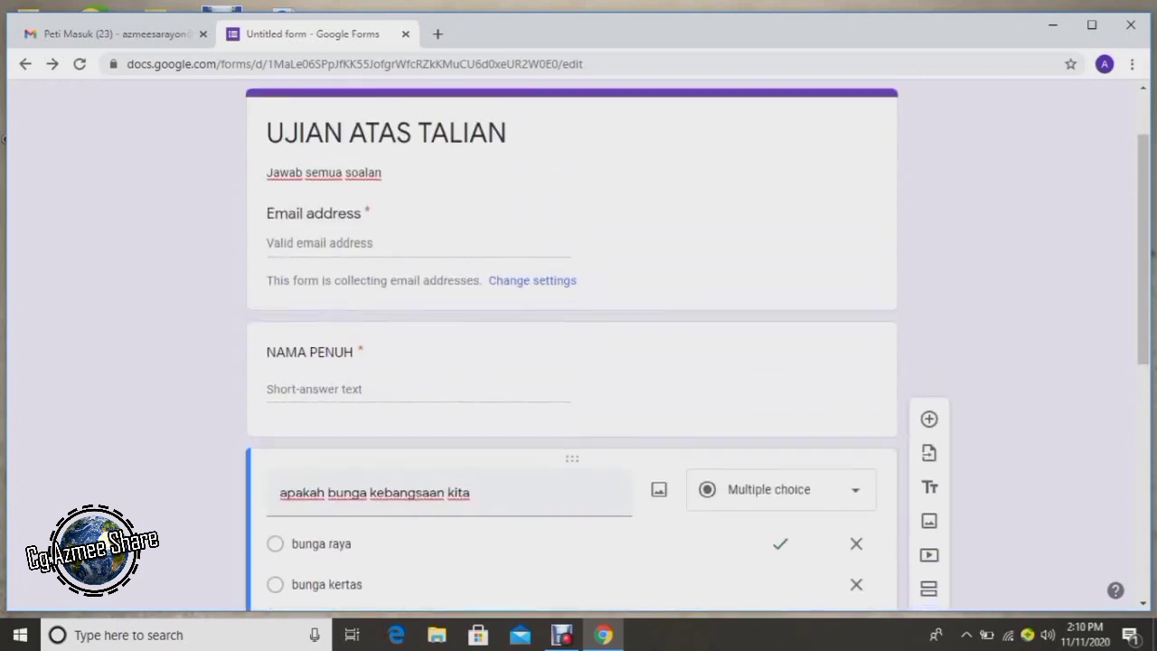
# Open Certify'em from the add-ons menu of the UJIAN ATAS TALIAN quiz.
pyautogui.scroll(-1, 571, 361)
pyautogui.scroll(2, 571, 361)
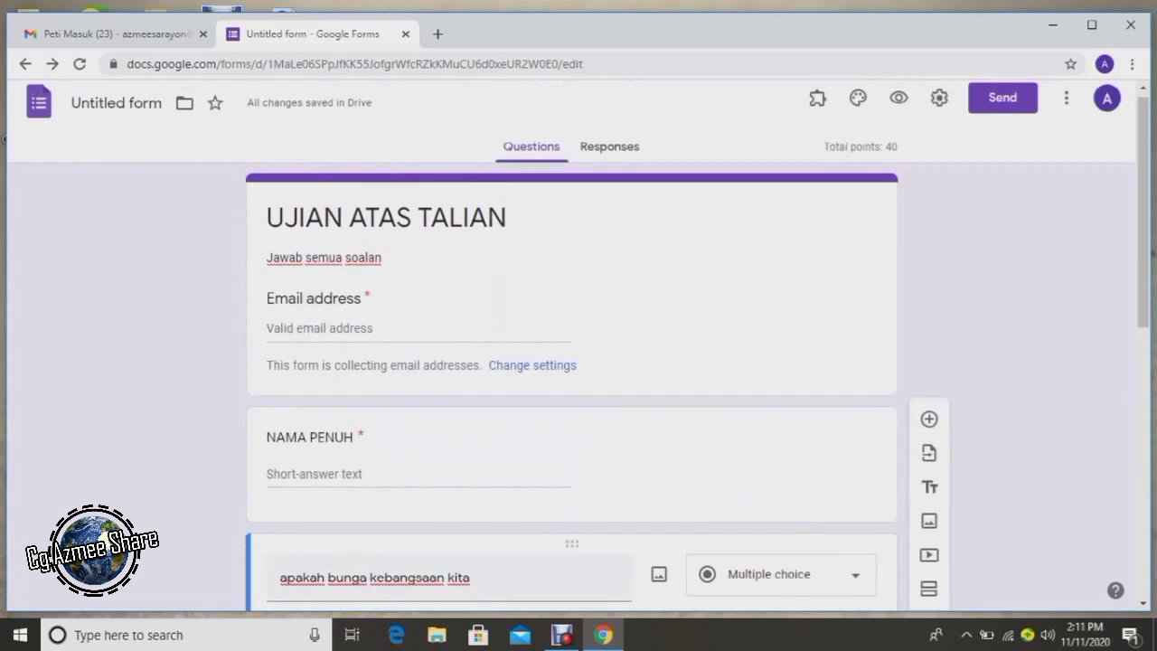
pyautogui.scroll(-3, 571, 361)
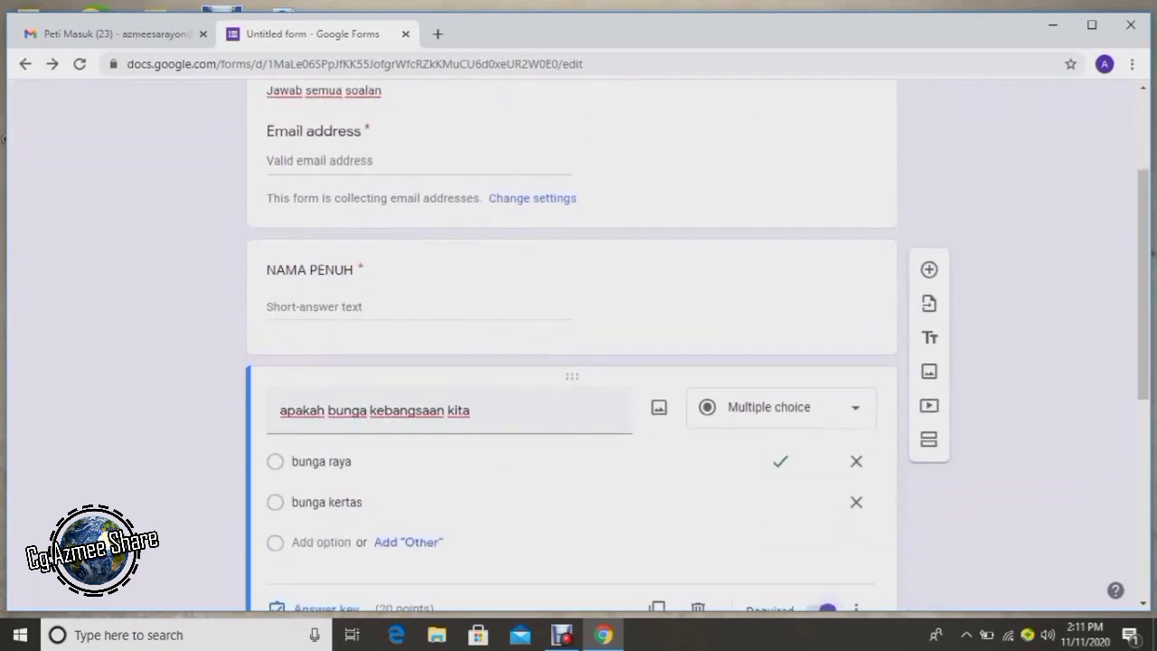
pyautogui.scroll(-4, 571, 361)
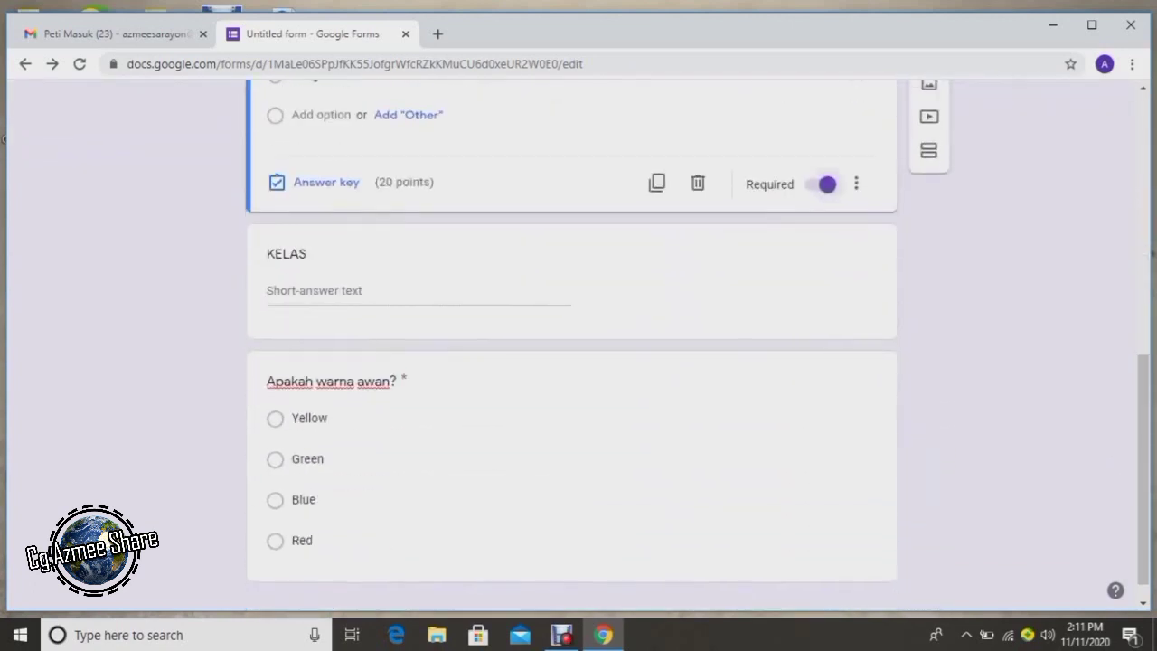
pyautogui.scroll(4, 571, 361)
pyautogui.scroll(3, 572, 362)
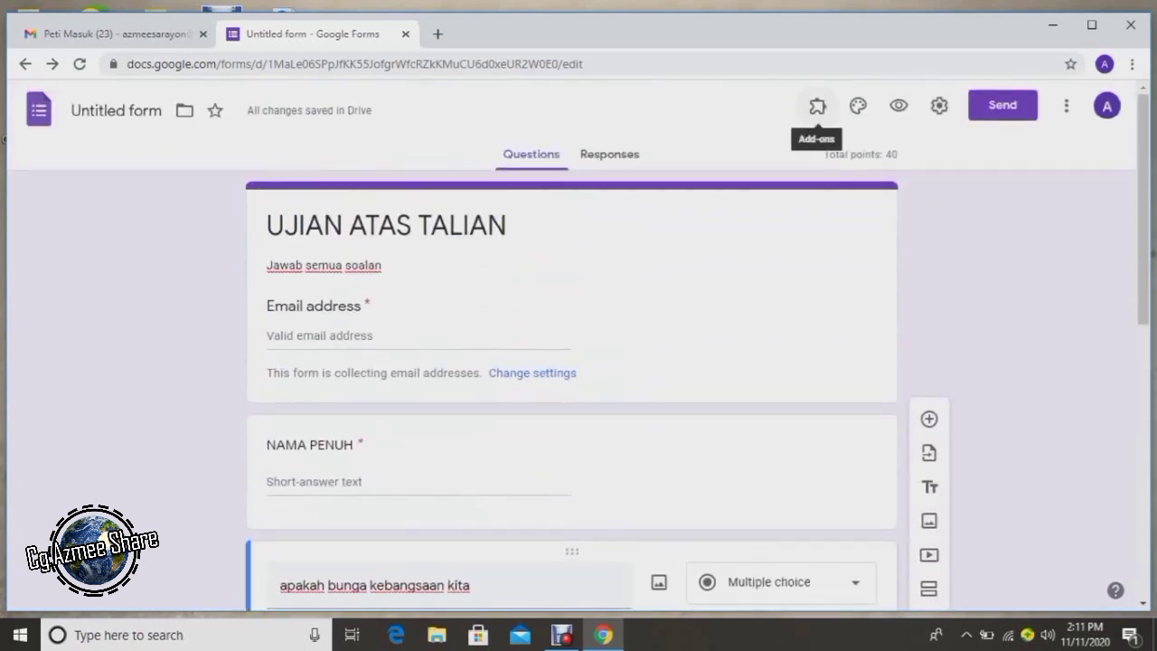
pyautogui.click(817, 106)
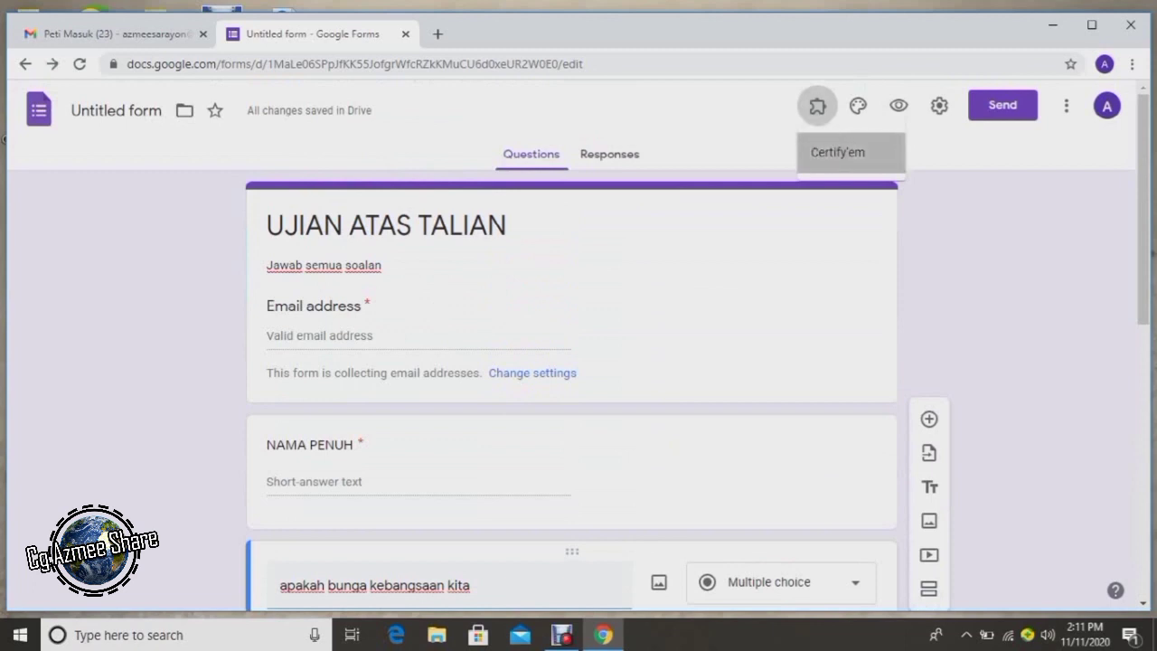
pyautogui.click(836, 152)
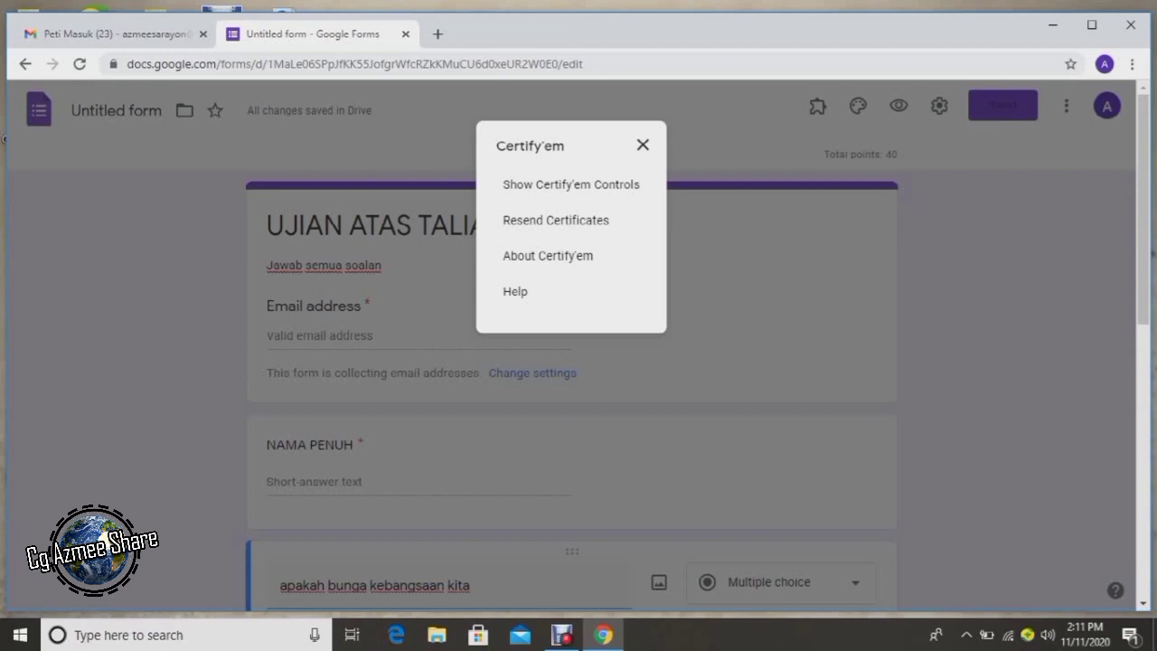
# Show the Certify'em controls and check the live exam in a separate tab.
pyautogui.click(570, 184)
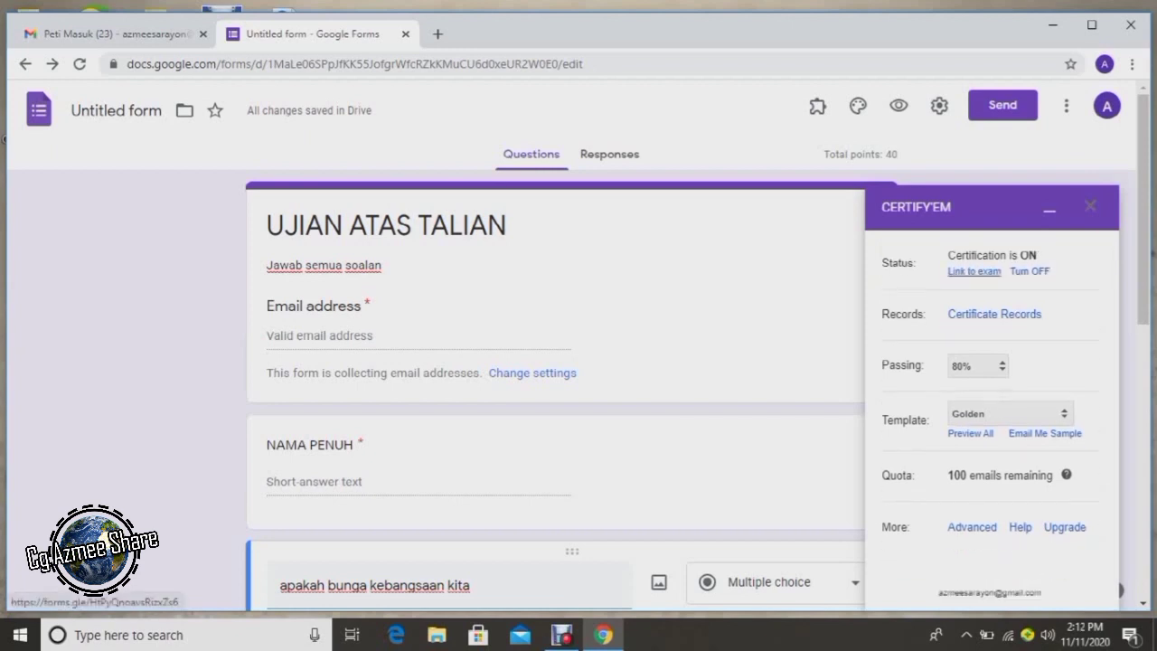
pyautogui.click(973, 271)
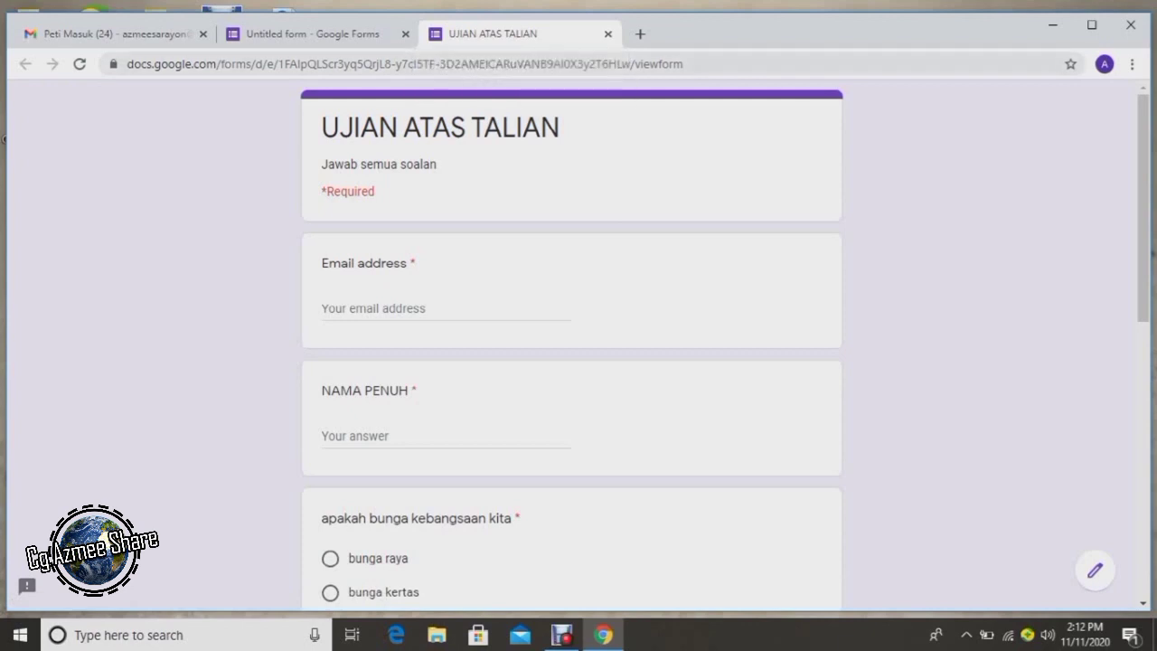
pyautogui.click(608, 34)
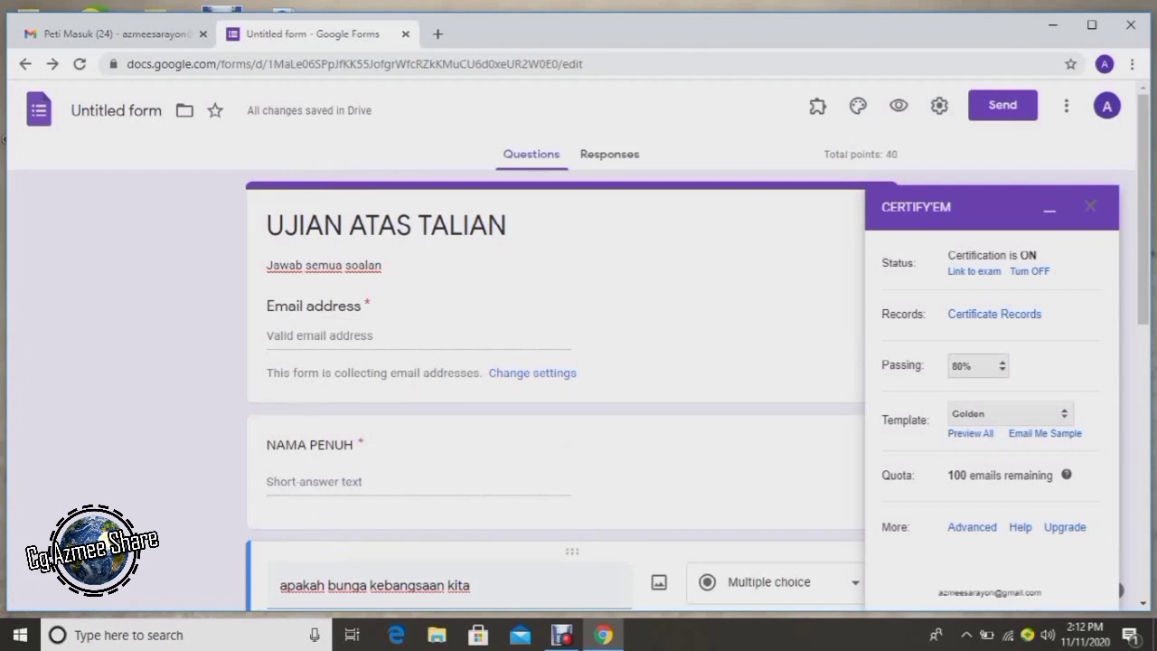
# Lower the Certify'em passing score from 80% to 20%, leaving the template as Golden.
pyautogui.click(977, 365)
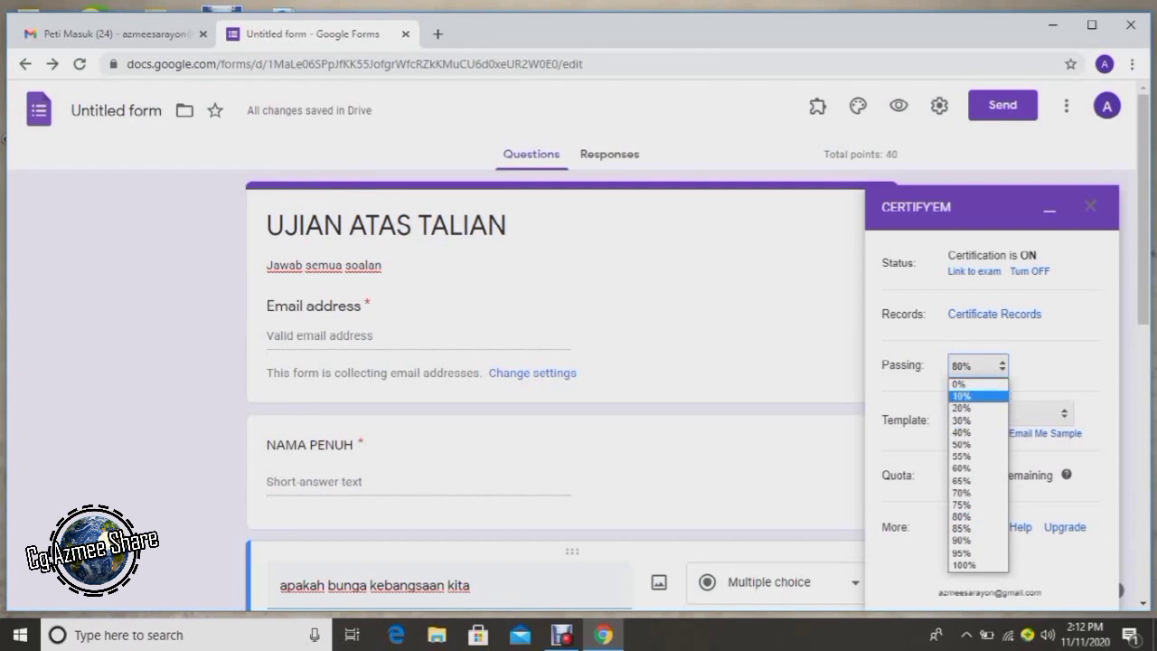
pyautogui.click(965, 407)
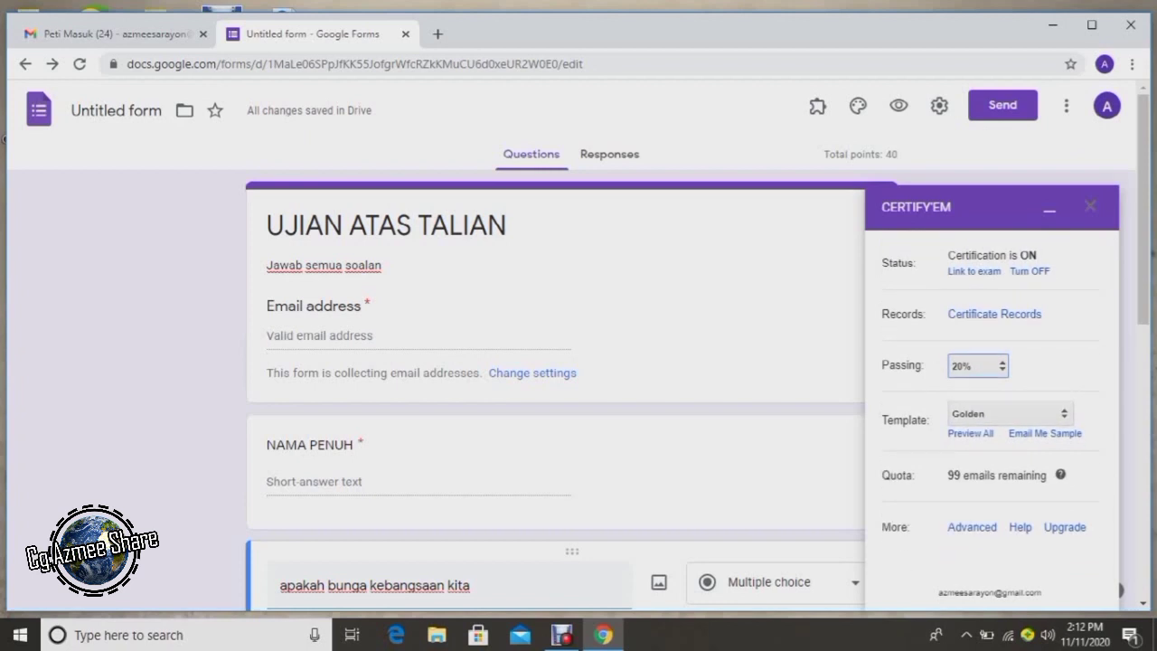
pyautogui.click(1007, 413)
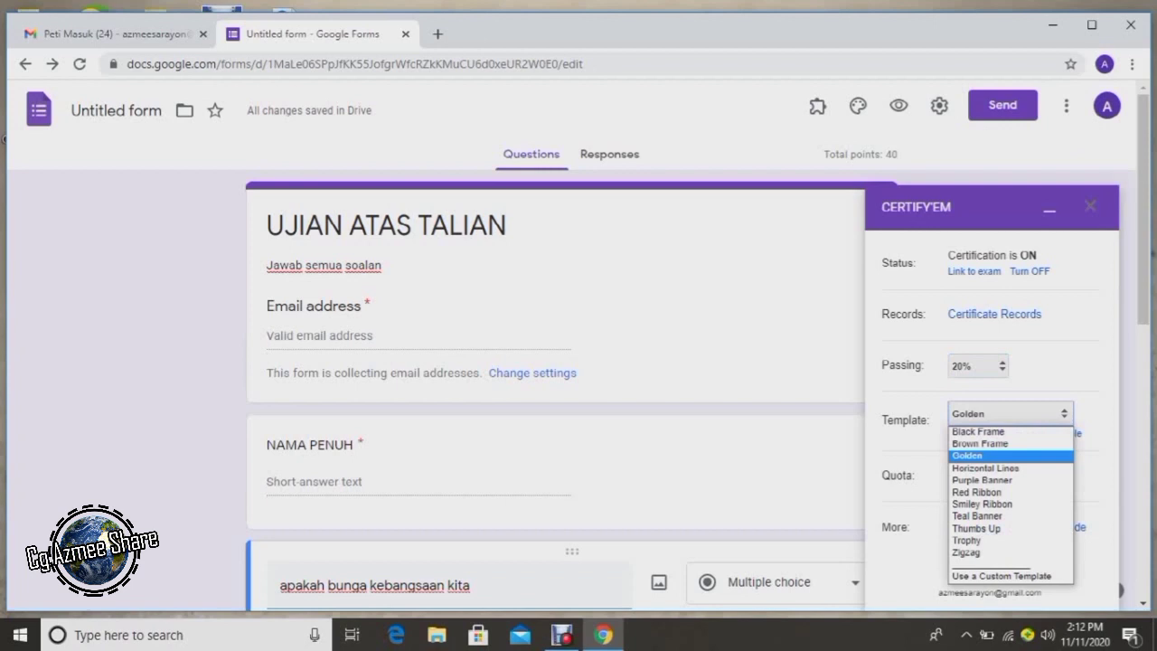
pyautogui.press('Escape')
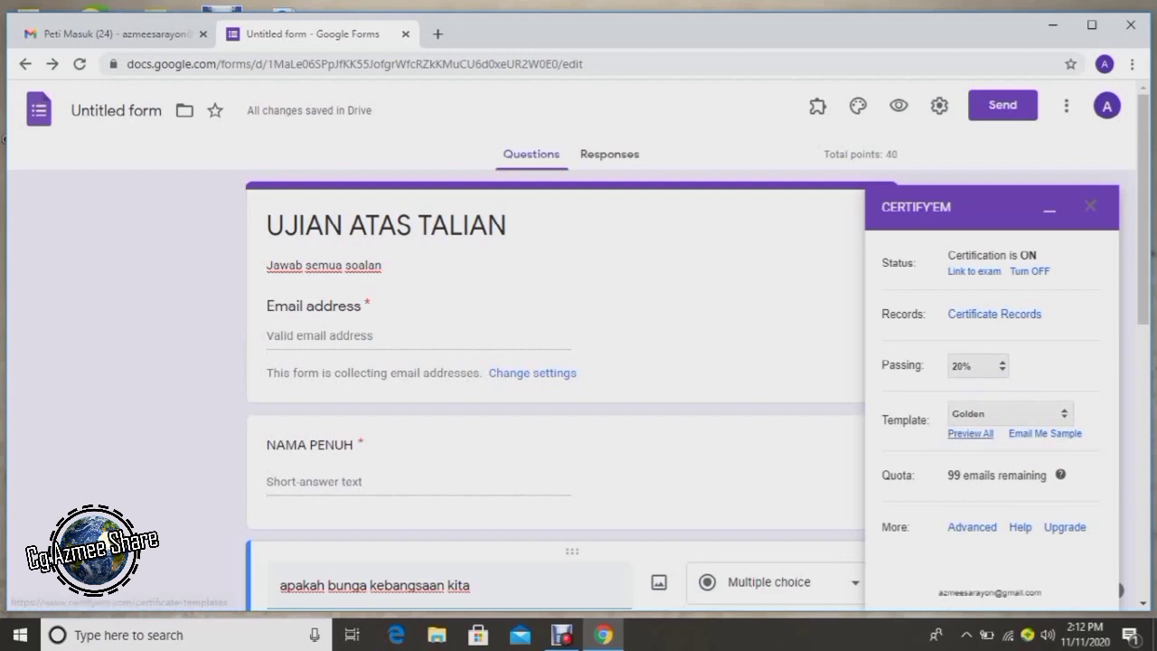
pyautogui.click(970, 432)
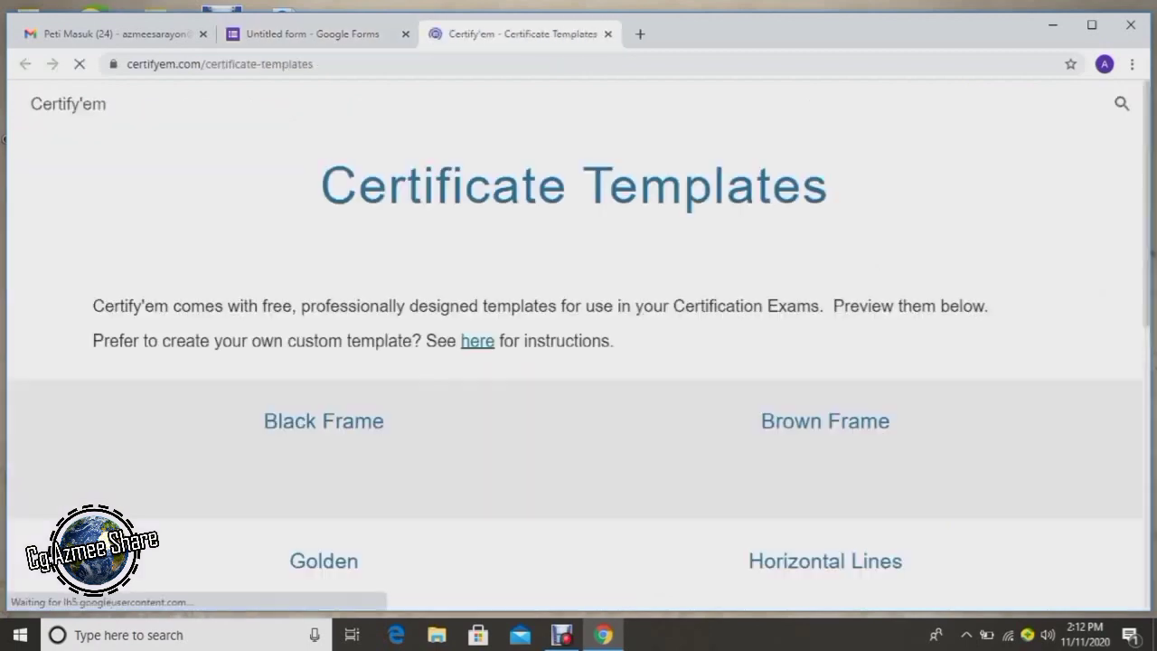
pyautogui.scroll(-6, 4, 138)
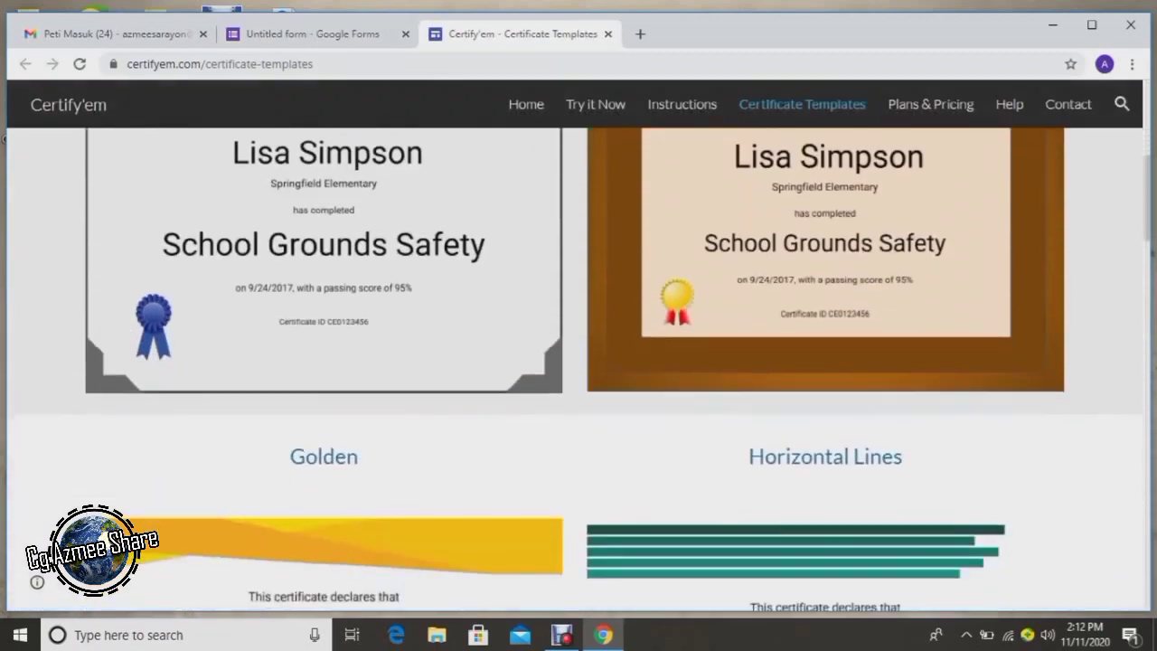
pyautogui.scroll(-4, 3, 138)
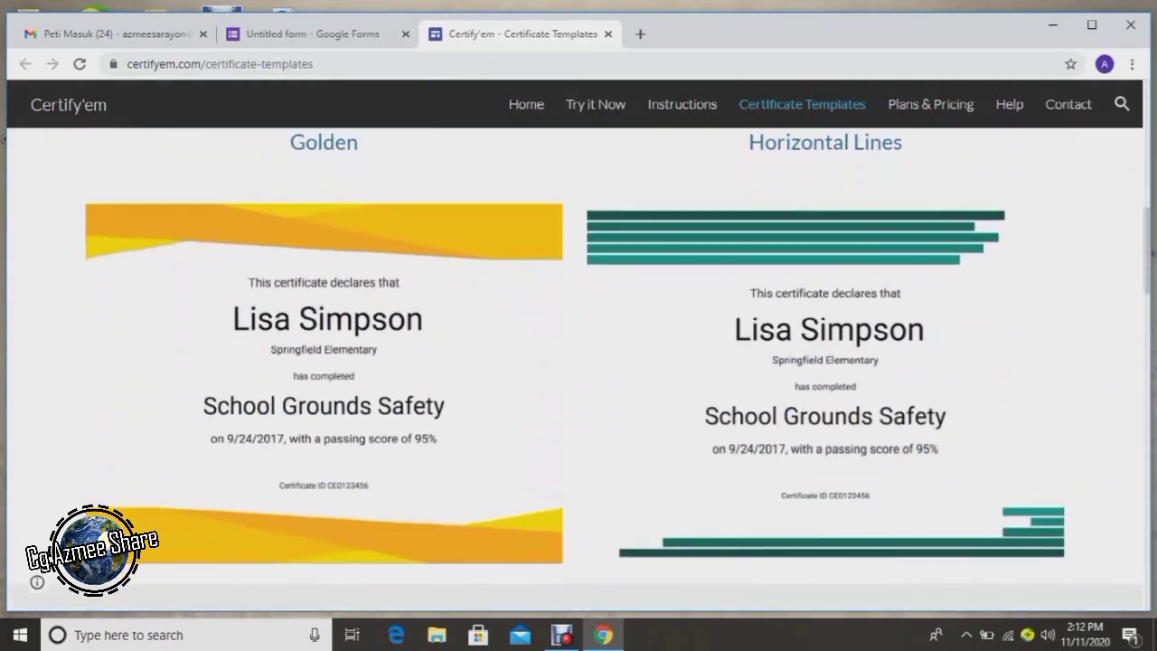
pyautogui.scroll(-6, 3, 138)
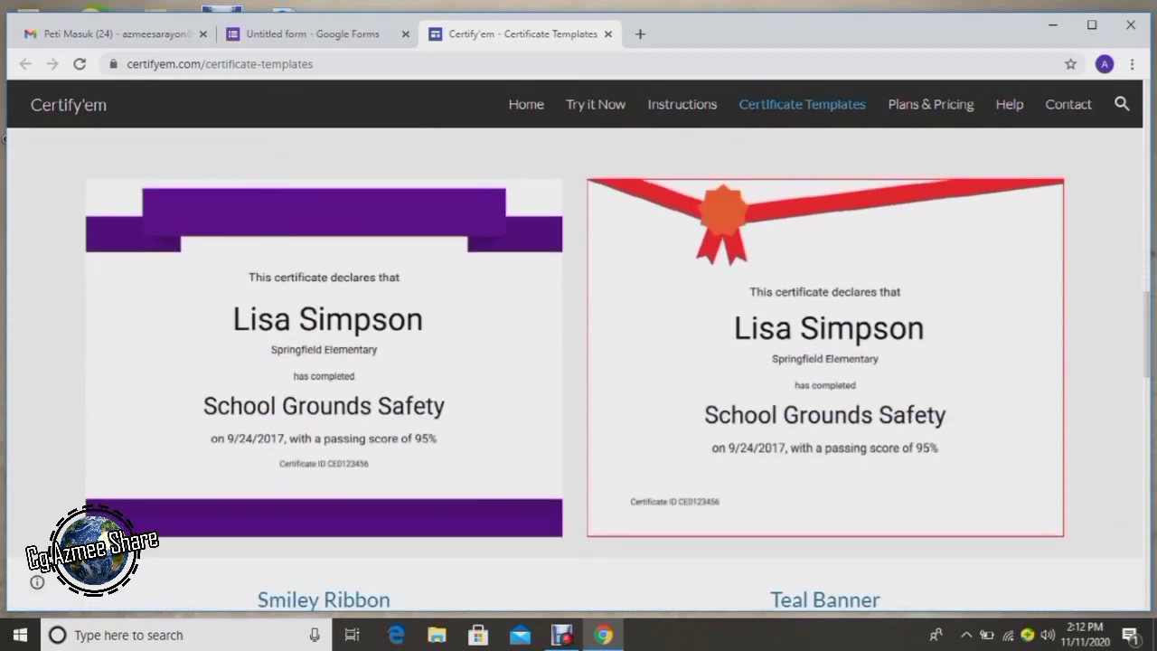
pyautogui.scroll(2, 4, 138)
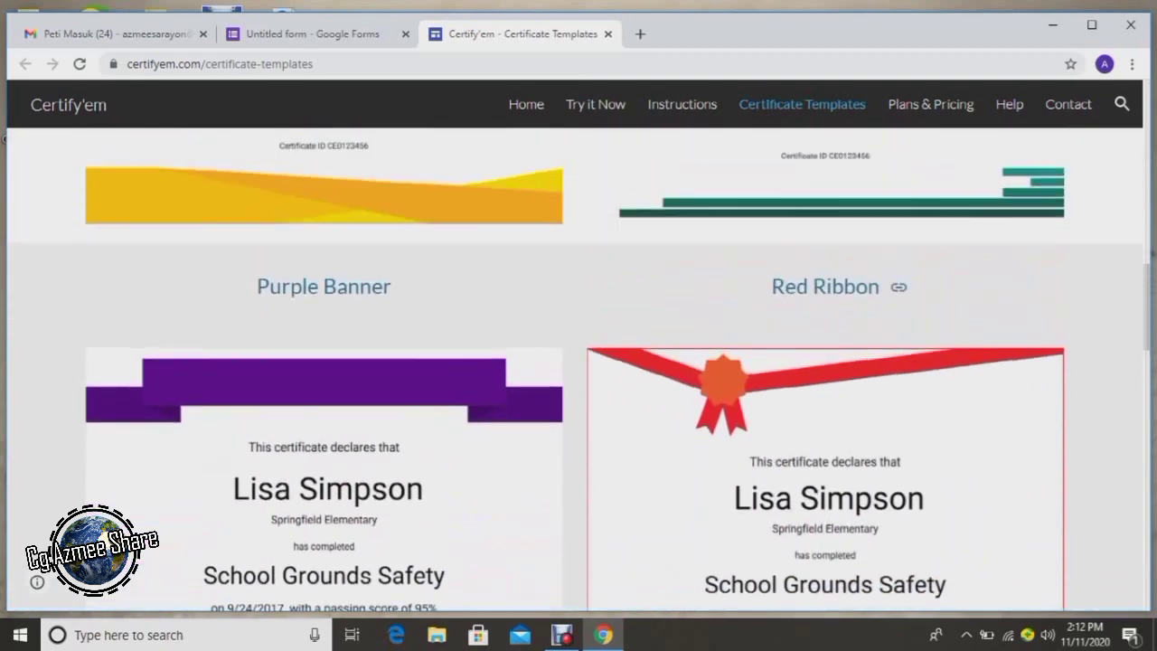
pyautogui.scroll(-1, 3, 138)
pyautogui.scroll(-4, 3, 138)
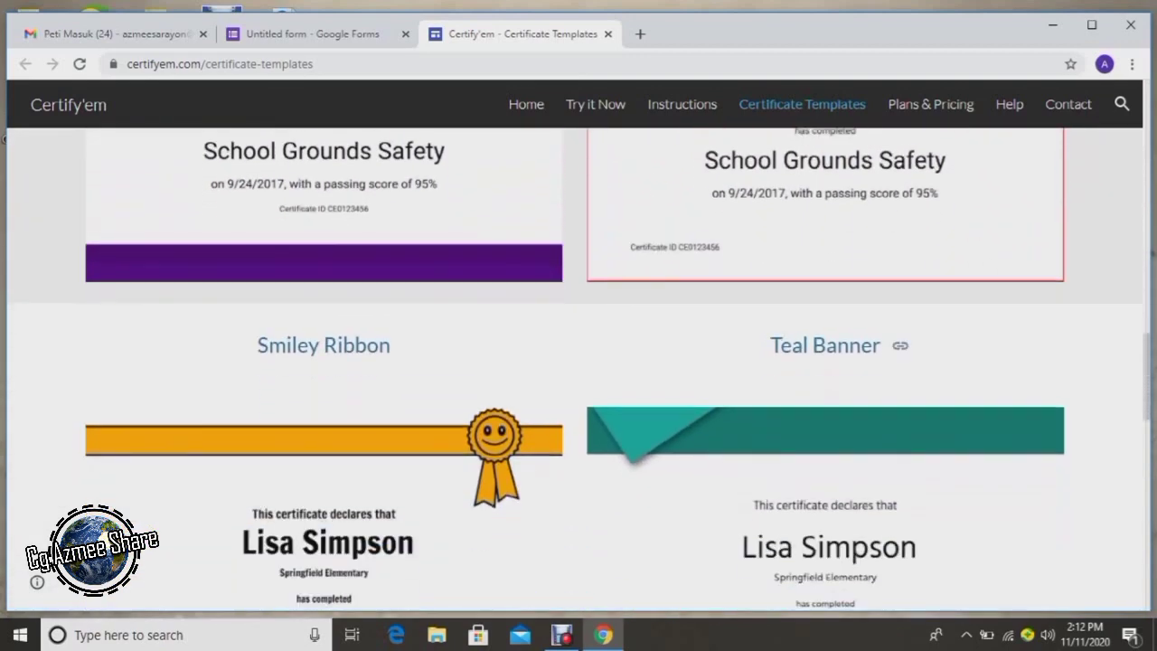
pyautogui.scroll(7, 4, 138)
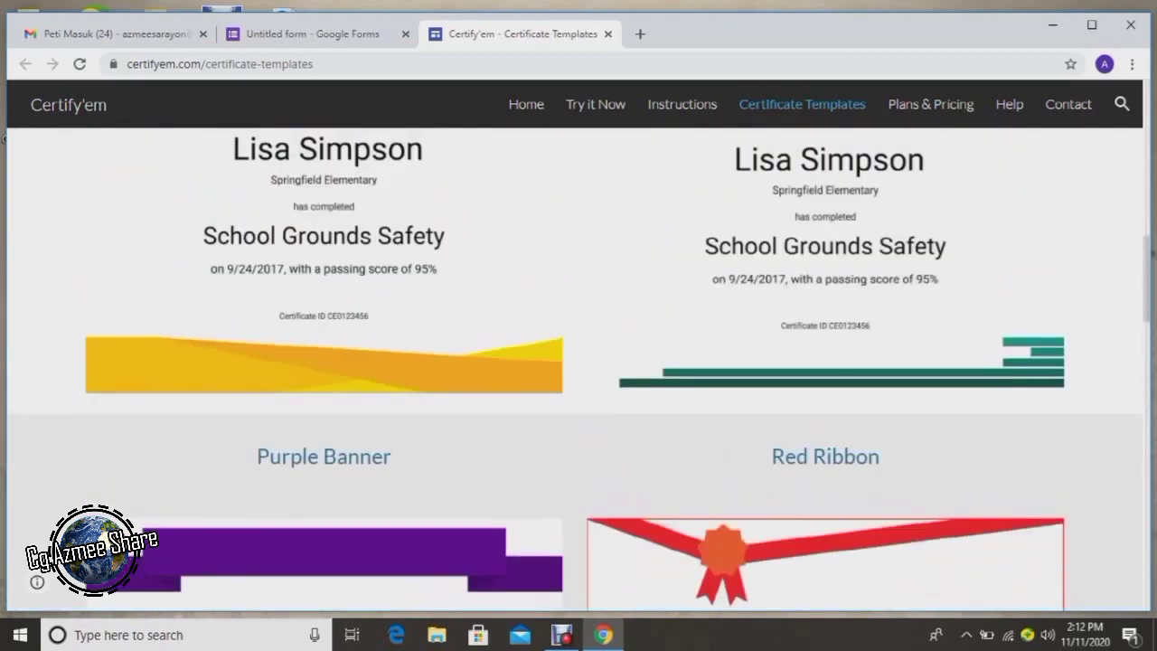
pyautogui.click(607, 34)
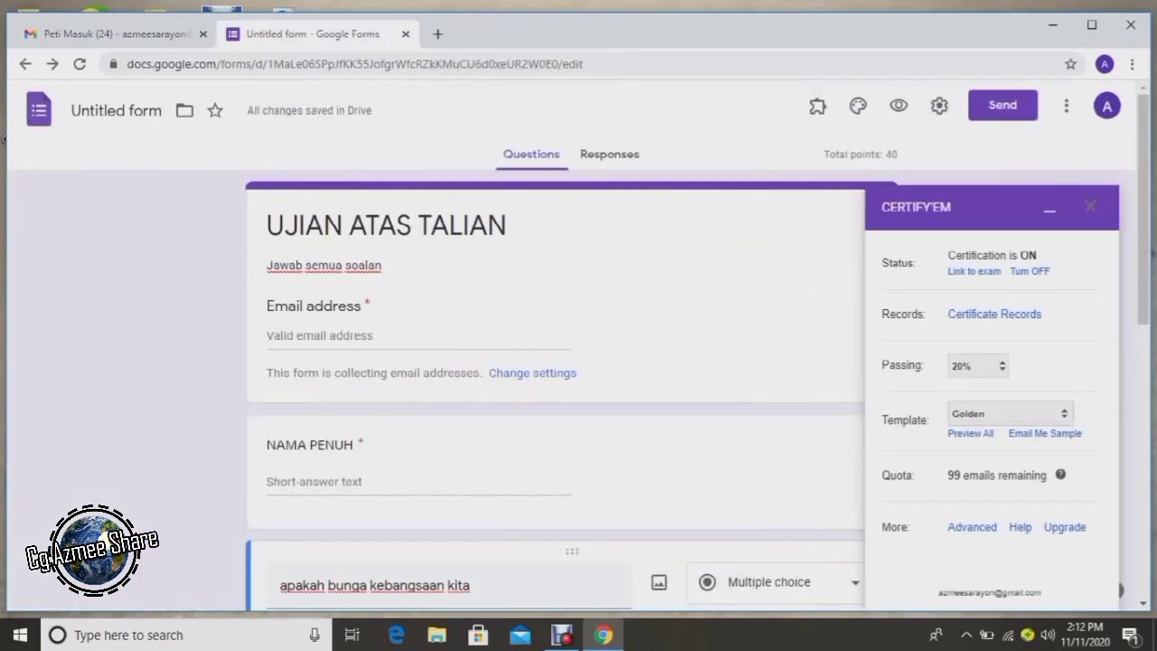
# Keep Golden as the certificate template and bring up Certify'em's advanced options.
pyautogui.click(1009, 413)
pyautogui.click(1009, 454)
pyautogui.scroll(-1, 579, 362)
pyautogui.scroll(-2, 556, 362)
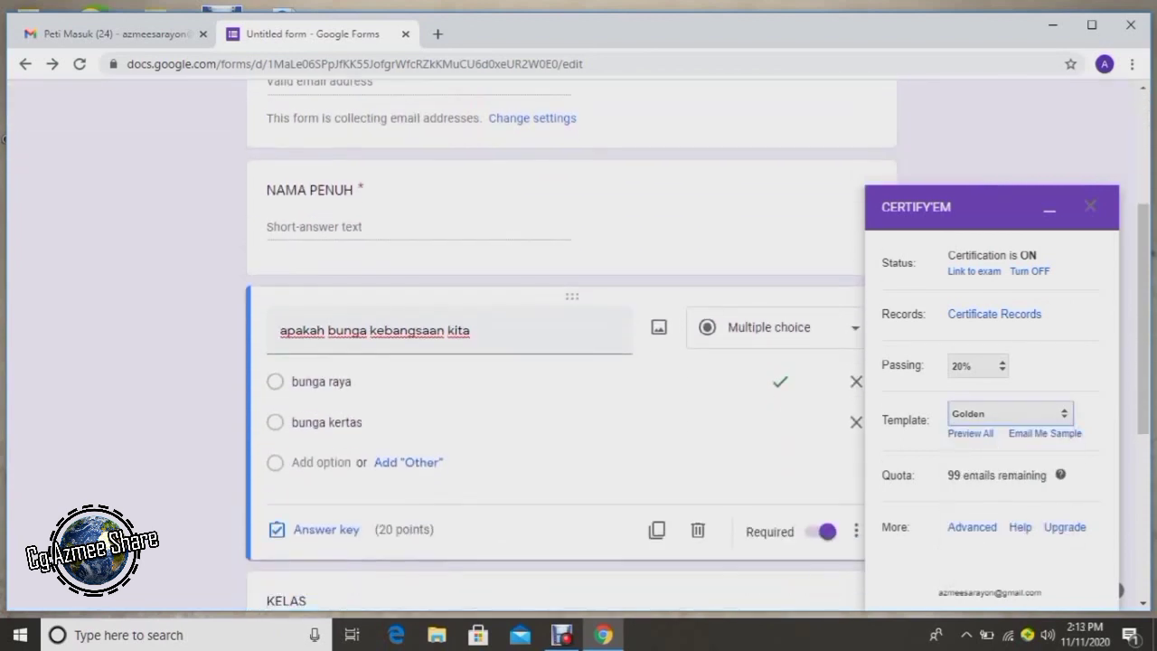
pyautogui.click(971, 527)
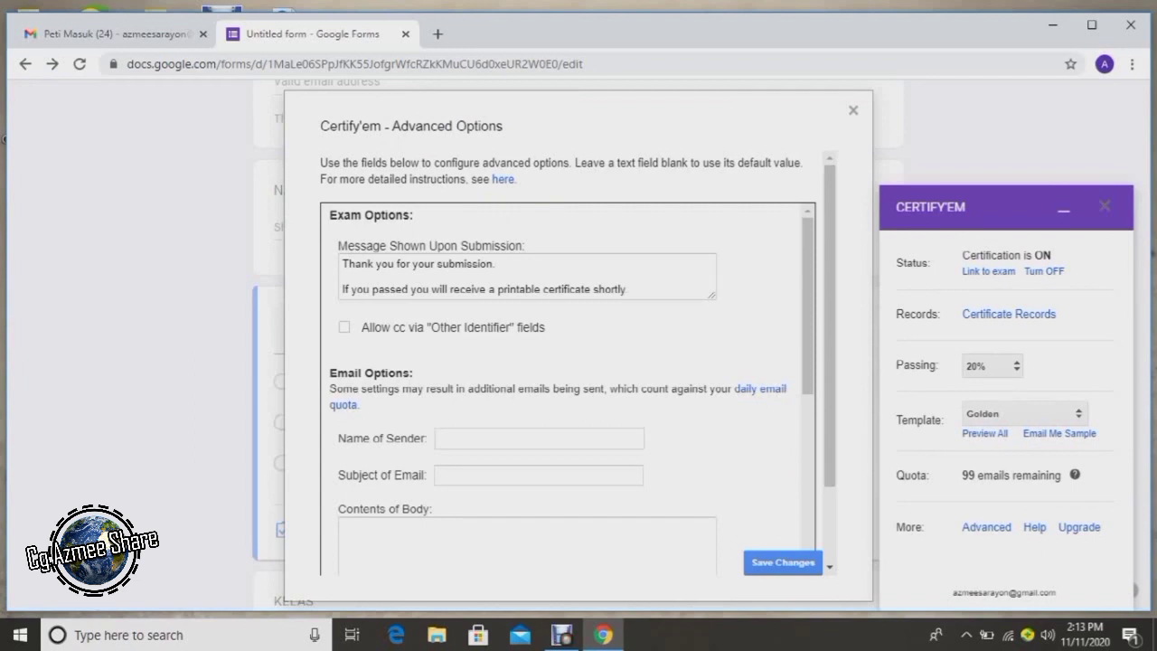
# Replace the submission message with 'terima kasih kerana menjawab ujian. Semoga berjaya'.
pyautogui.moveTo(495, 263); pyautogui.dragTo(374, 263)
pyautogui.click(627, 288)
pyautogui.moveTo(627, 288); pyautogui.dragTo(342, 262)
pyautogui.write('terim')
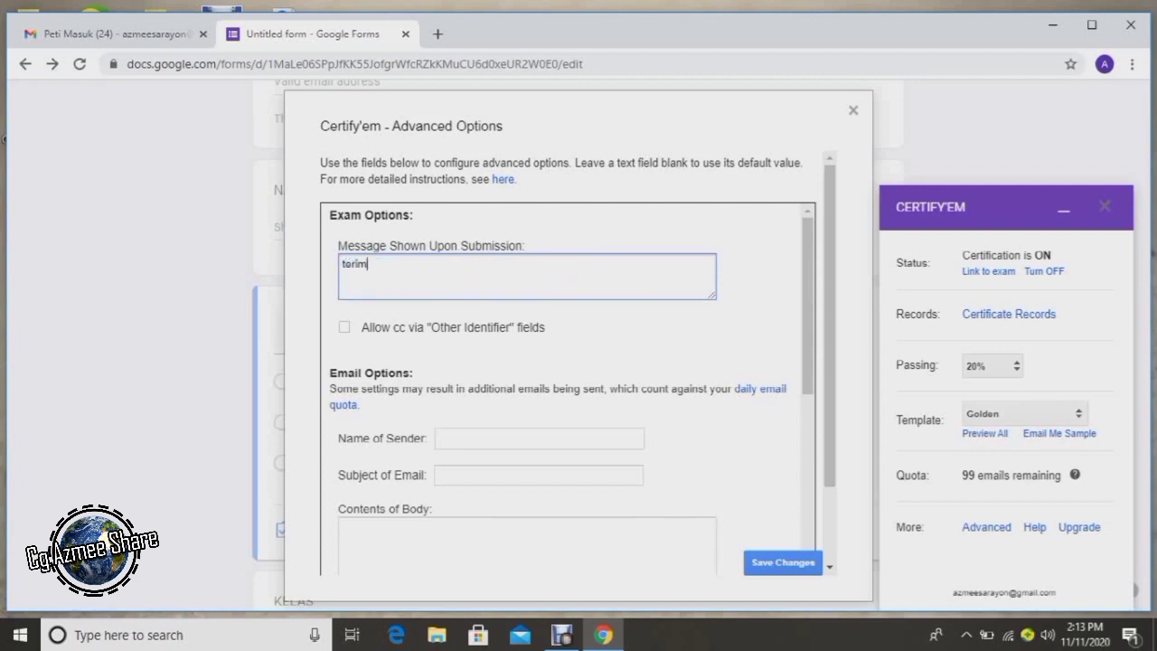
pyautogui.write('a ksih')
pyautogui.press('BackSpace')
pyautogui.press('BackSpace')
pyautogui.press('BackSpace')
pyautogui.write('asih kerana')
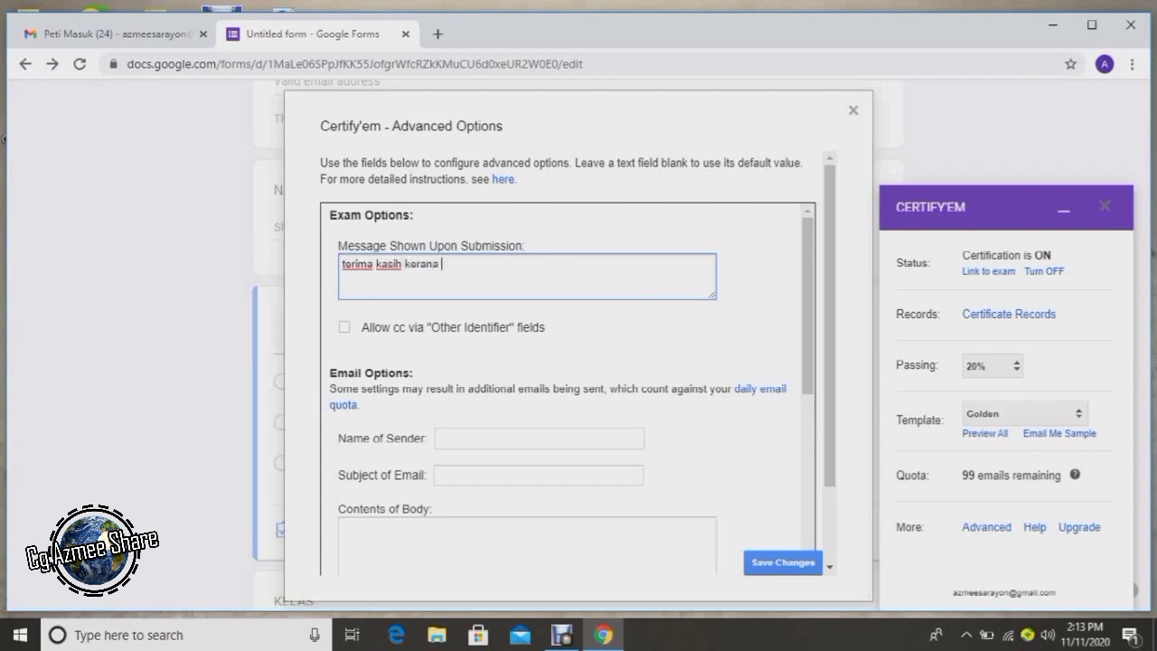
pyautogui.write(' menjawab t')
pyautogui.press('BackSpace')
pyautogui.write('ujian. ')
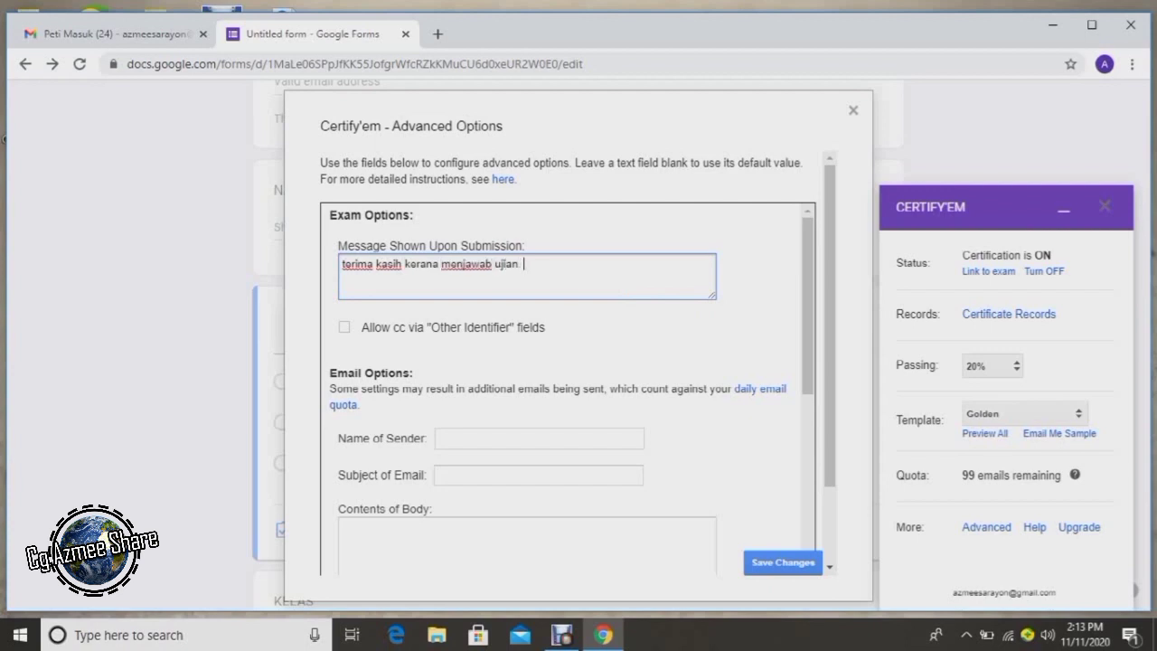
pyautogui.write('Semoga berjaya')
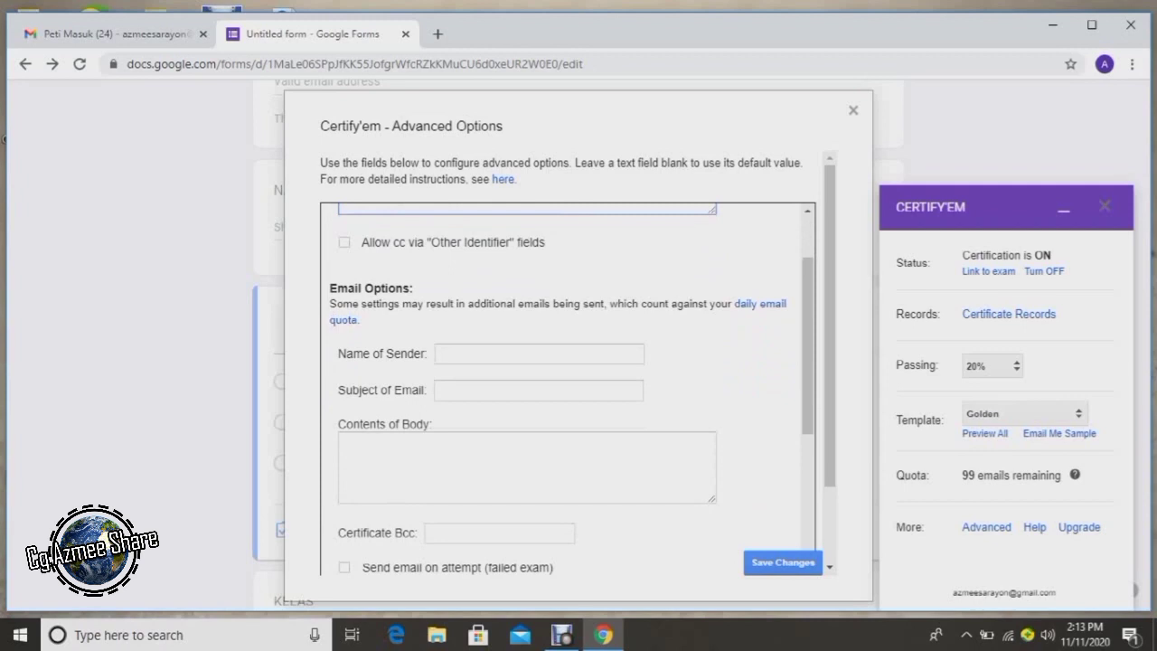
# Enter the teacher's name as sender and 'Tahniah, anda berjaya' as the email subject.
pyautogui.click(538, 353)
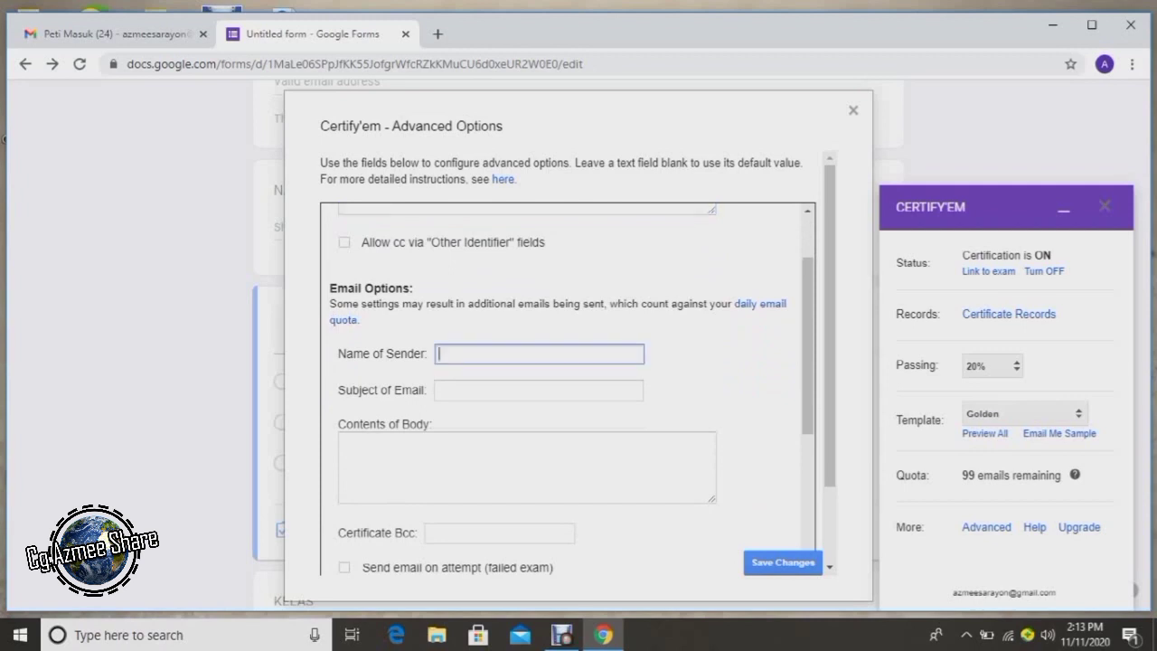
pyautogui.write('Cikgu Azmee')
pyautogui.click(538, 390)
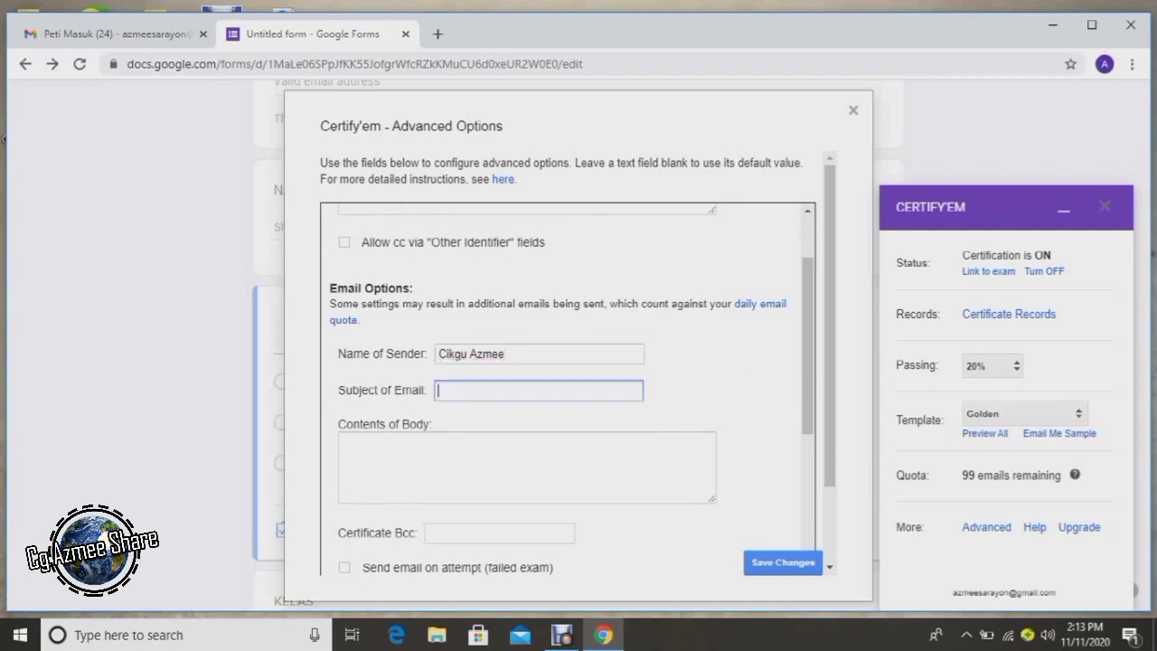
pyautogui.write('Tahniah, anda berjaya!')
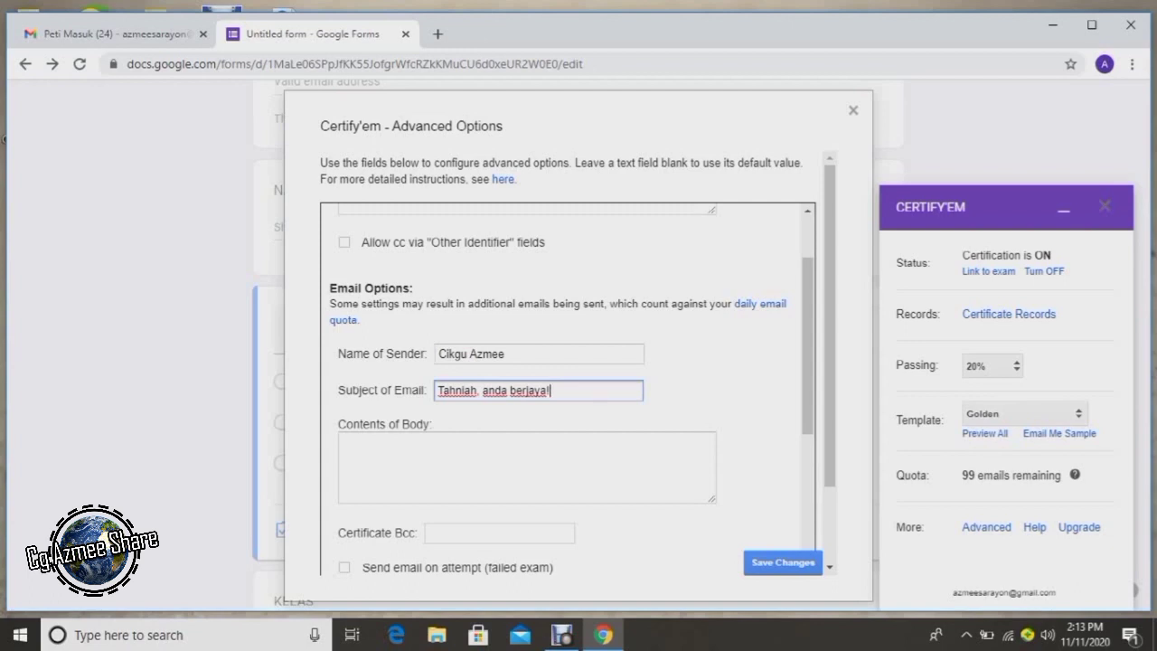
# Write the email body 'sukacita dimaklumkan anda telah berjaya menduduki ujian tas talian.'.
pyautogui.click(343, 442)
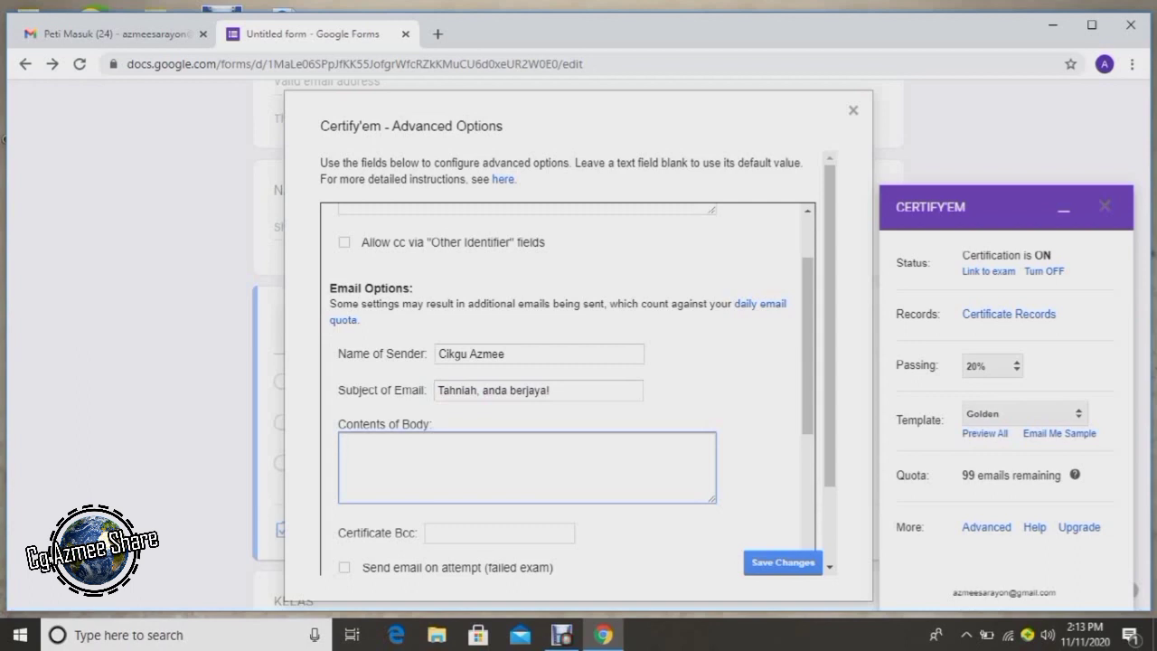
pyautogui.write('sukacita dimaklum')
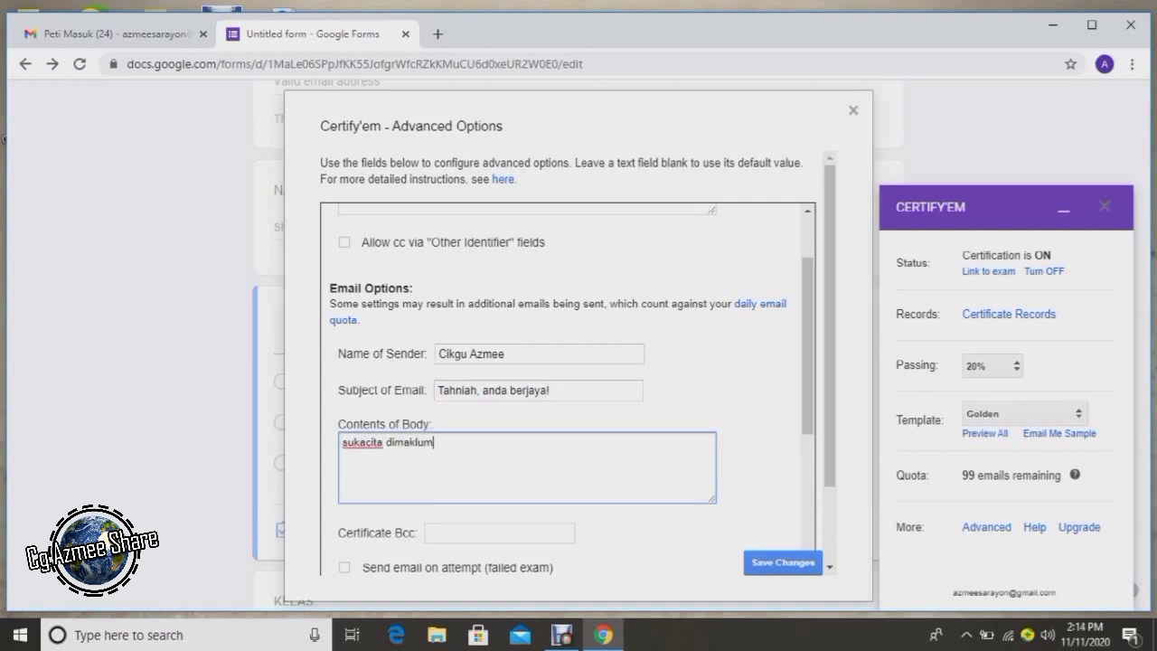
pyautogui.write('kan anda telah berk')
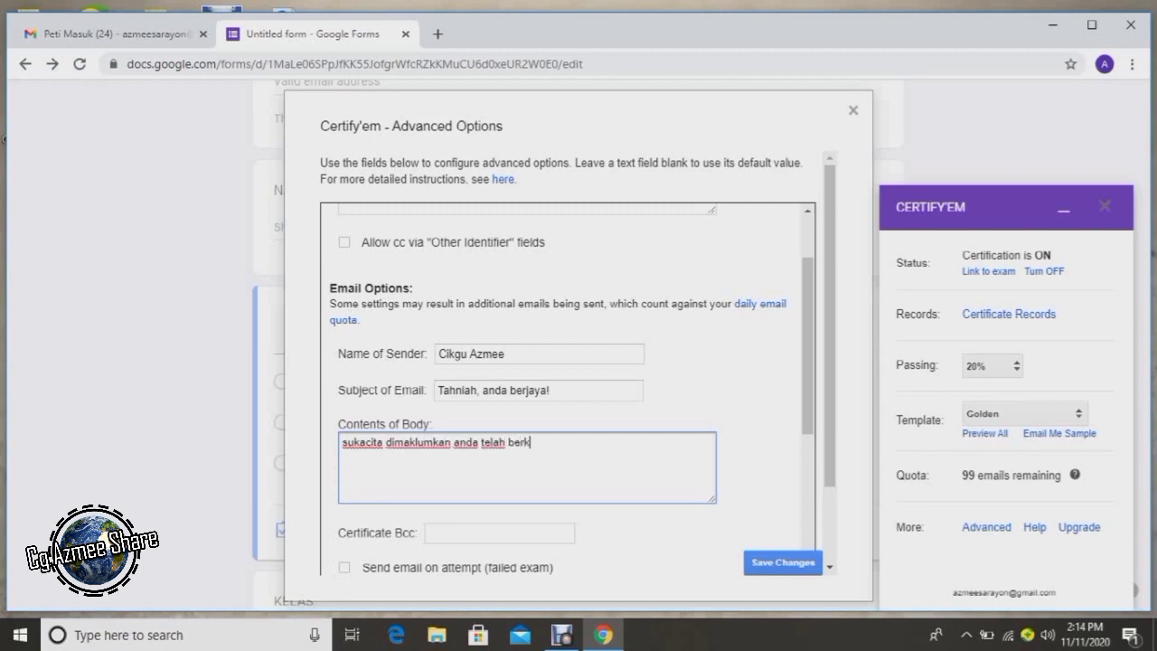
pyautogui.press('BackSpace')
pyautogui.write('jaya menduduki ujian tas ta')
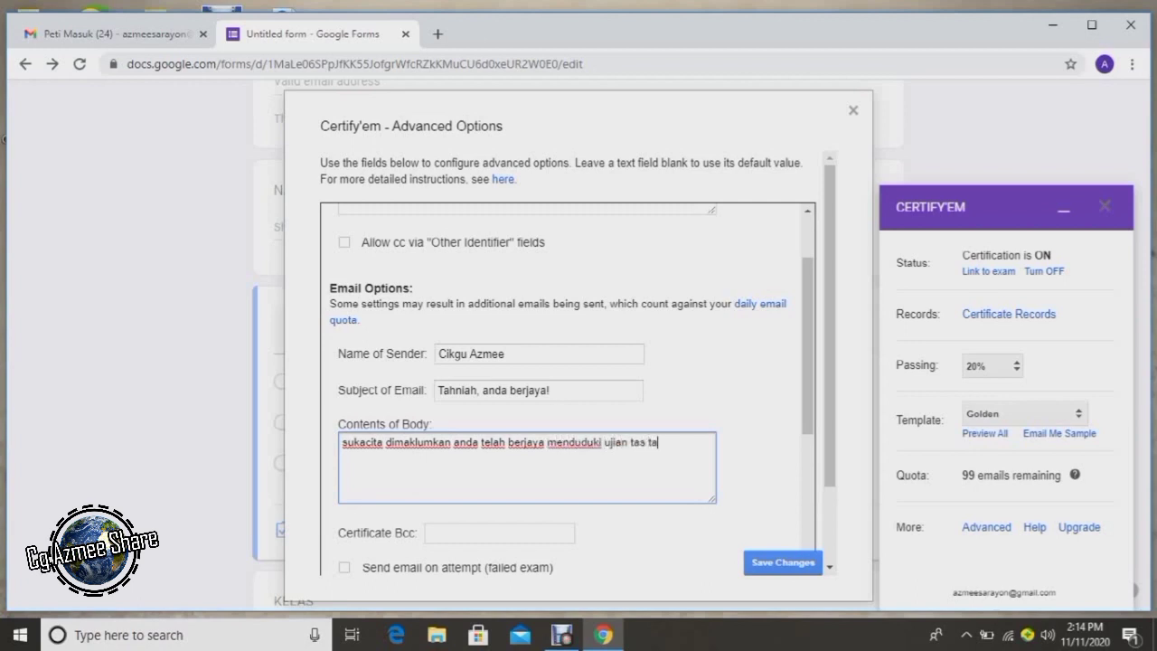
pyautogui.write('lian.')
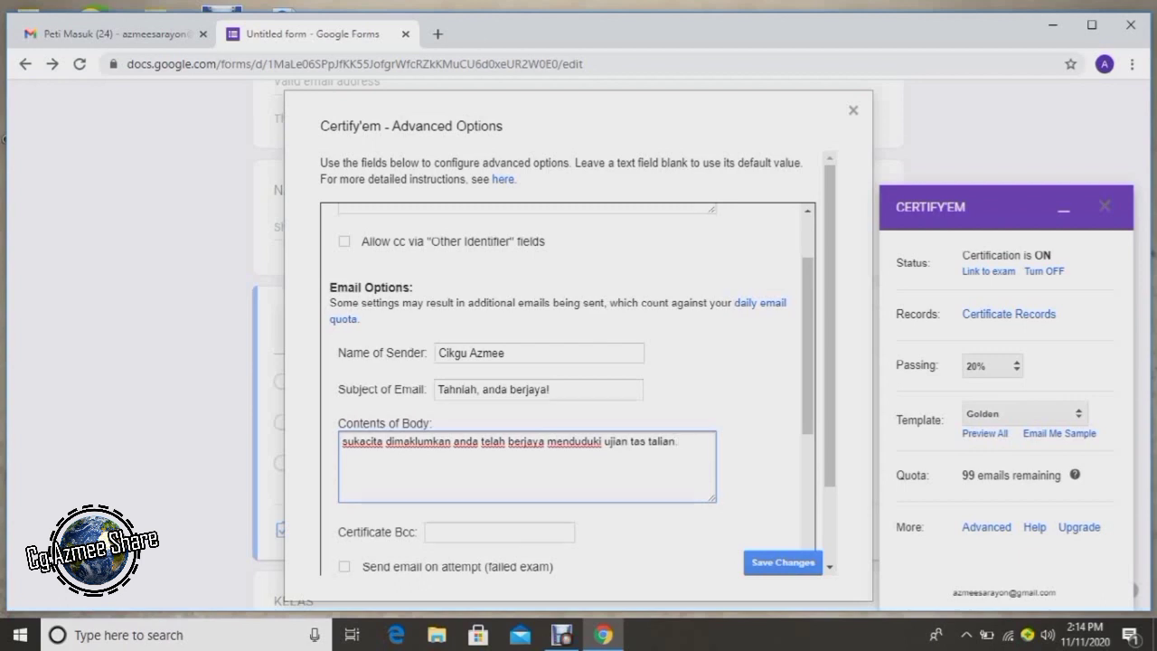
pyautogui.scroll(-2, 568, 388)
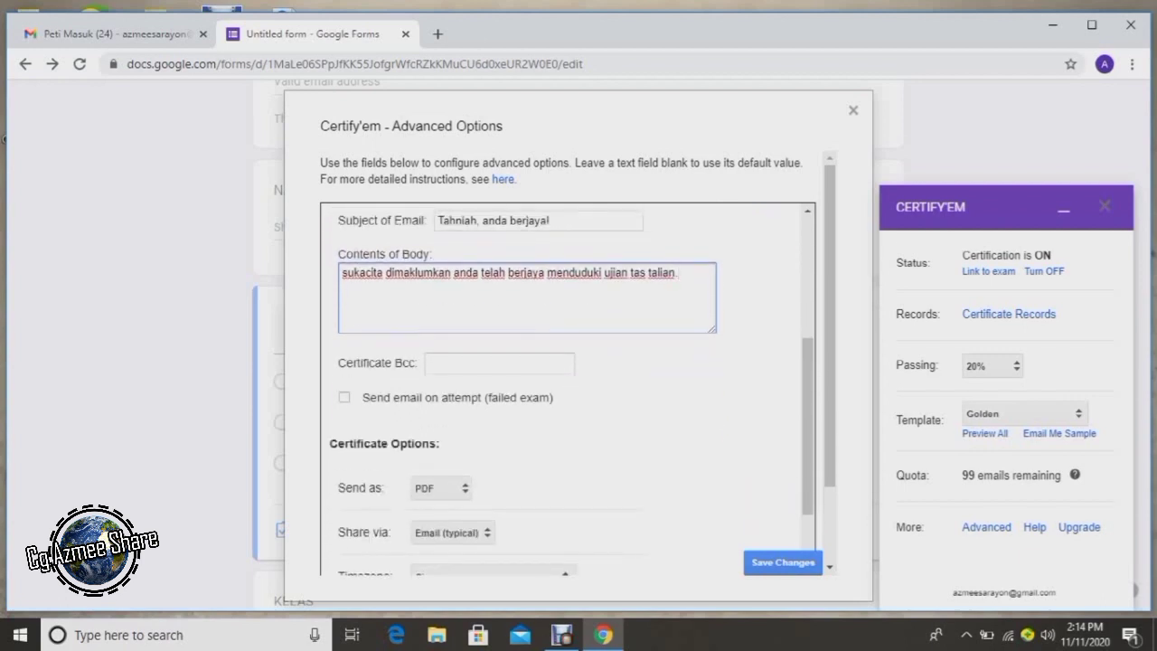
# Enable failed-attempt emails titled 'Sijil Atas Talian' reading 'dukacita dimaklumkan bahawa anda tidak berjaya. cuba lagi'.
pyautogui.click(344, 397)
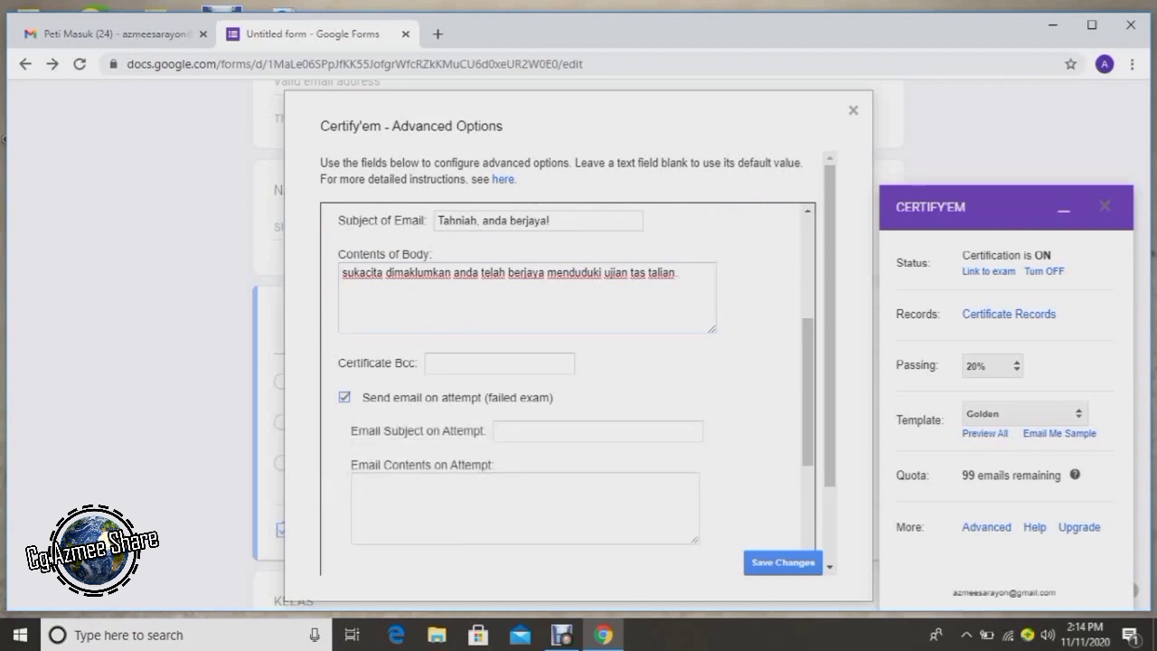
pyautogui.click(597, 431)
pyautogui.write('Sijil')
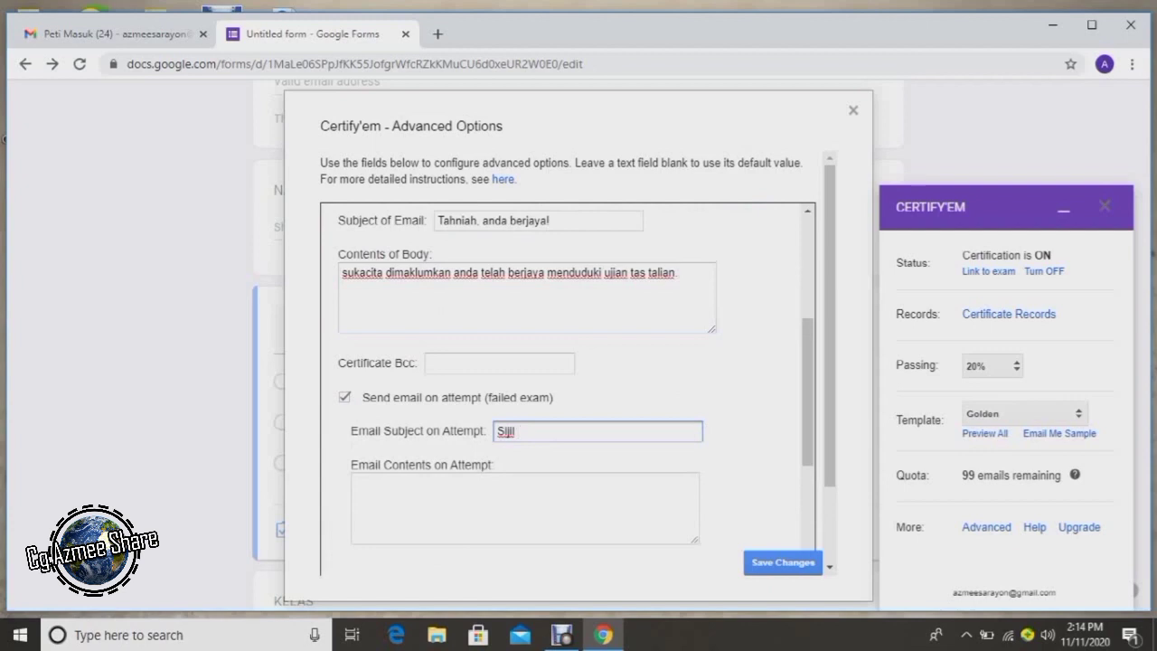
pyautogui.write(' Atas Talian')
pyautogui.click(355, 483)
pyautogui.write('dukaci')
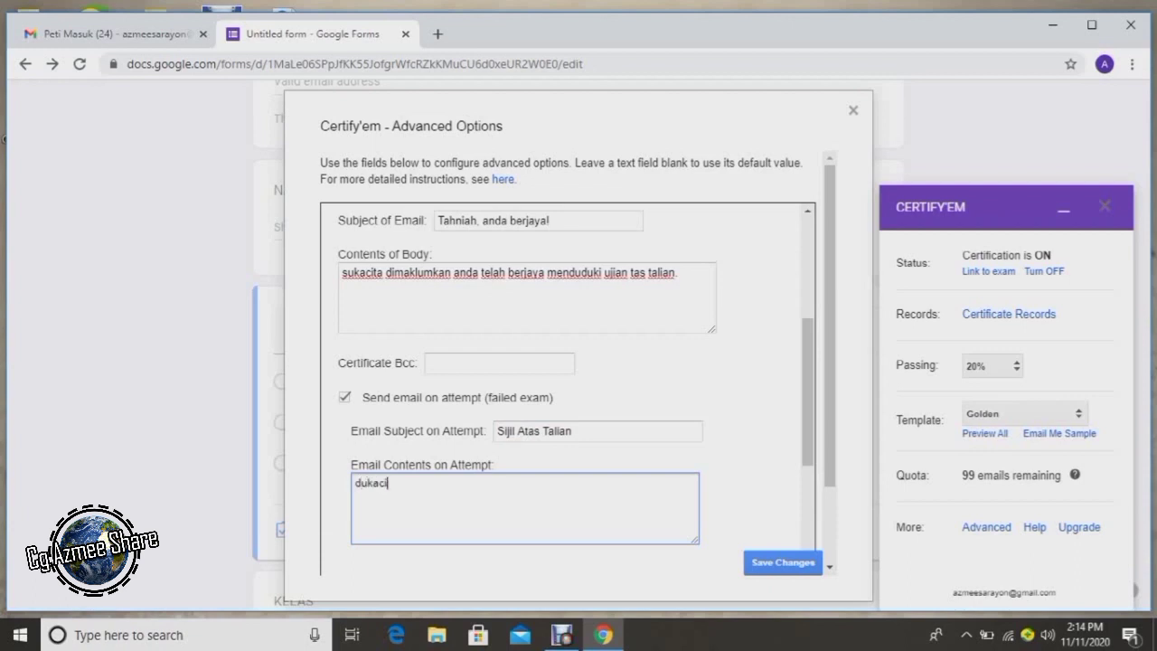
pyautogui.write('ta dimaklumkan bah')
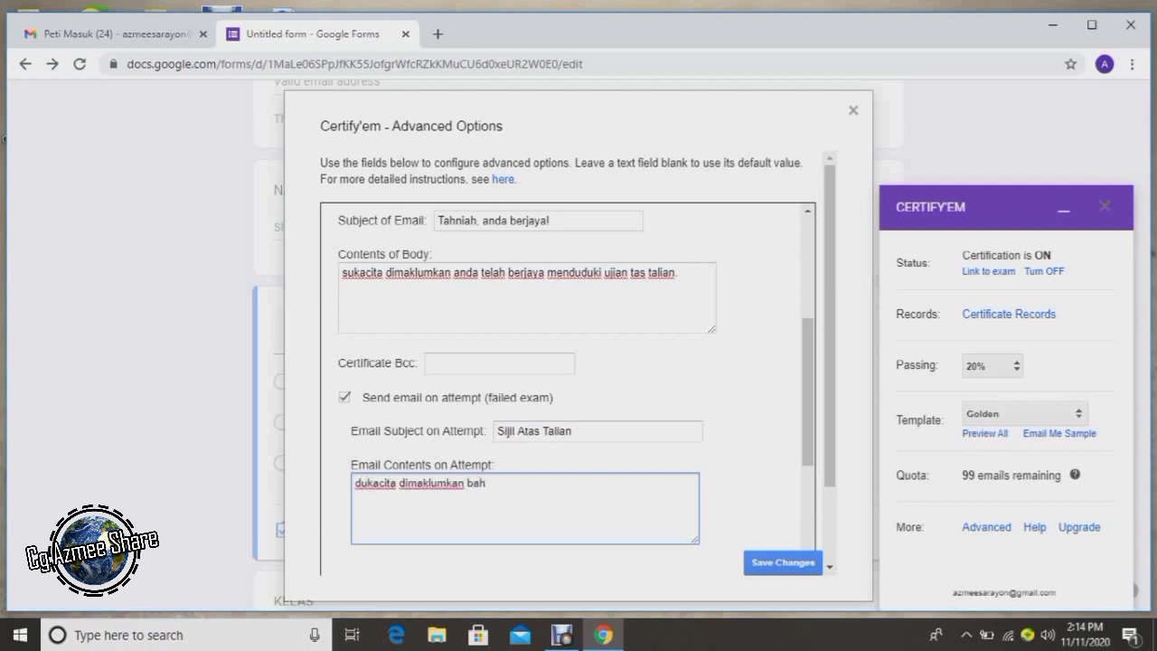
pyautogui.write('awa anda tidak berjaya')
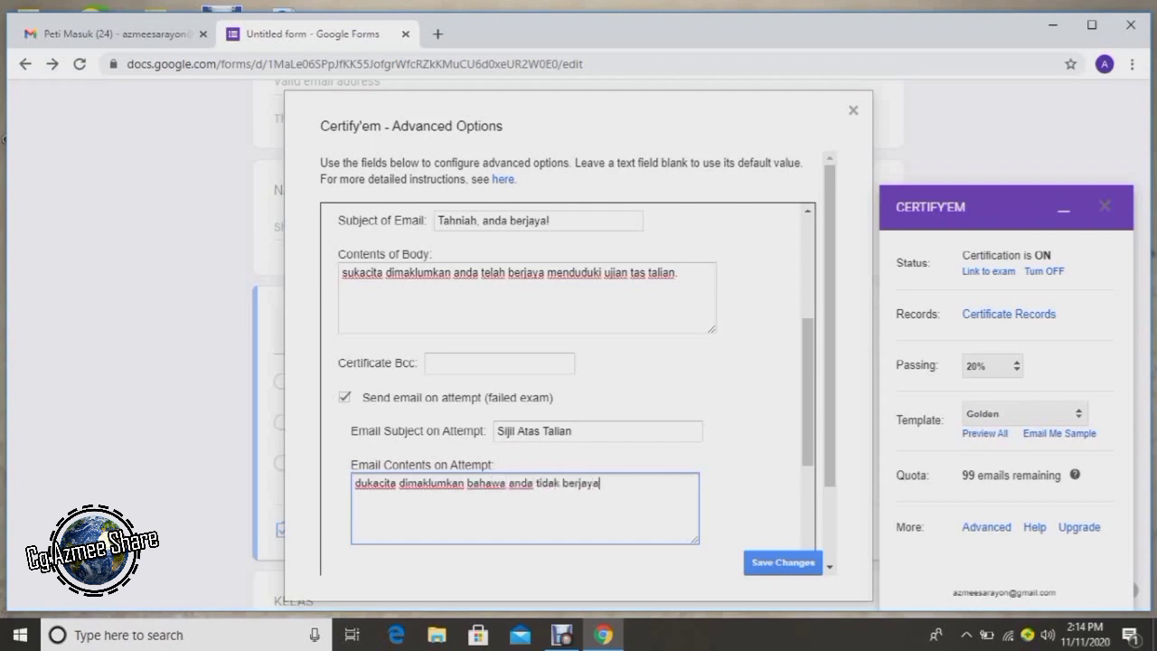
pyautogui.write('. cuba lagi')
pyautogui.scroll(-1, 567, 389)
pyautogui.scroll(-2, 568, 389)
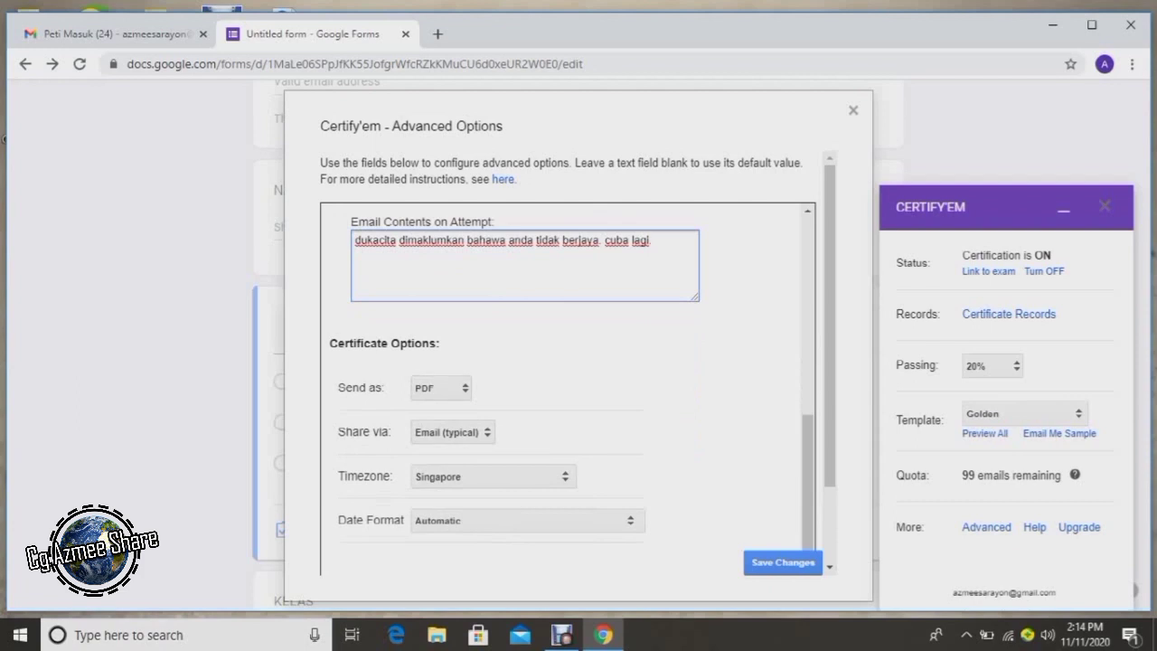
# Keep PDF as the certificate format after briefly switching to IMAGE.
pyautogui.click(440, 386)
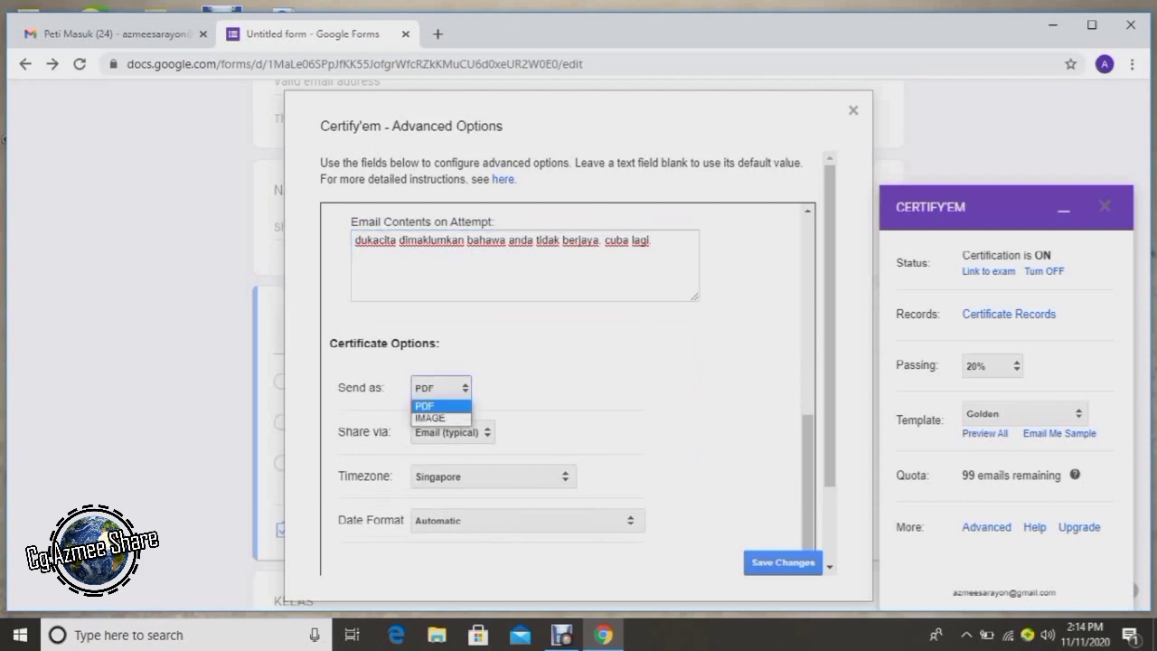
pyautogui.press('Escape')
pyautogui.press('Down')
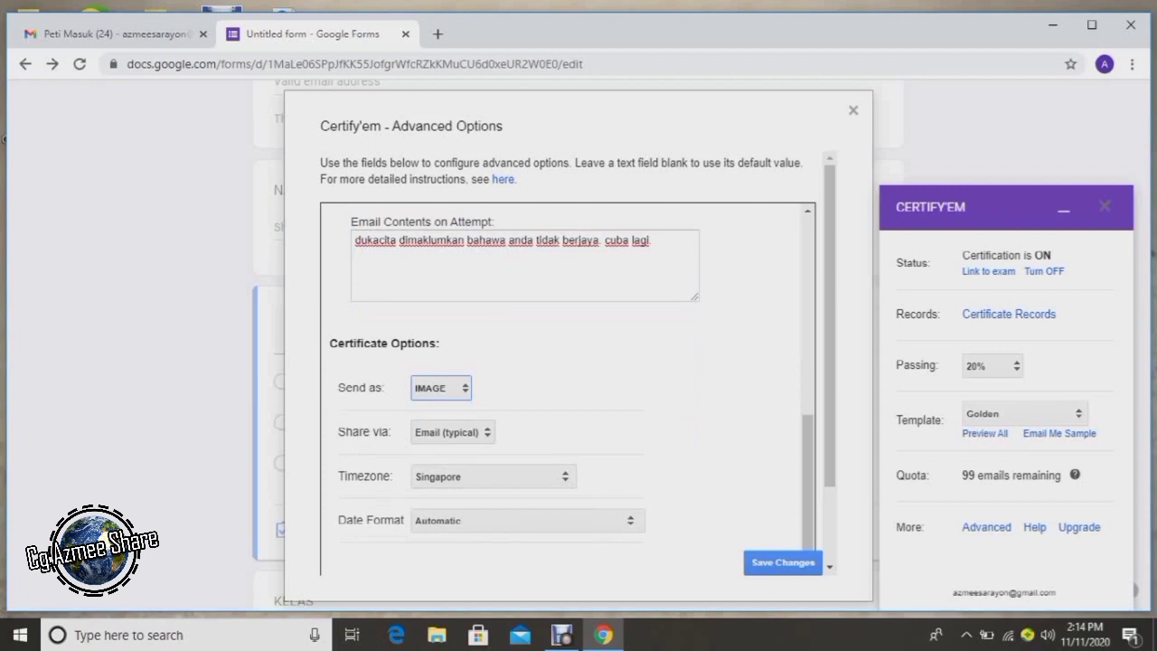
pyautogui.hotkey('alt', 'Down')
pyautogui.press('Up')
pyautogui.press('Return')
pyautogui.hotkey('alt', 'Down')
pyautogui.press('Down')
pyautogui.press('Return')
pyautogui.hotkey('alt', 'Down')
pyautogui.press('Up')
pyautogui.press('Return')
# Set the certificate timezone to Kuala Lumpur and save the advanced options.
pyautogui.click(492, 476)
pyautogui.scroll(10, 488, 418)
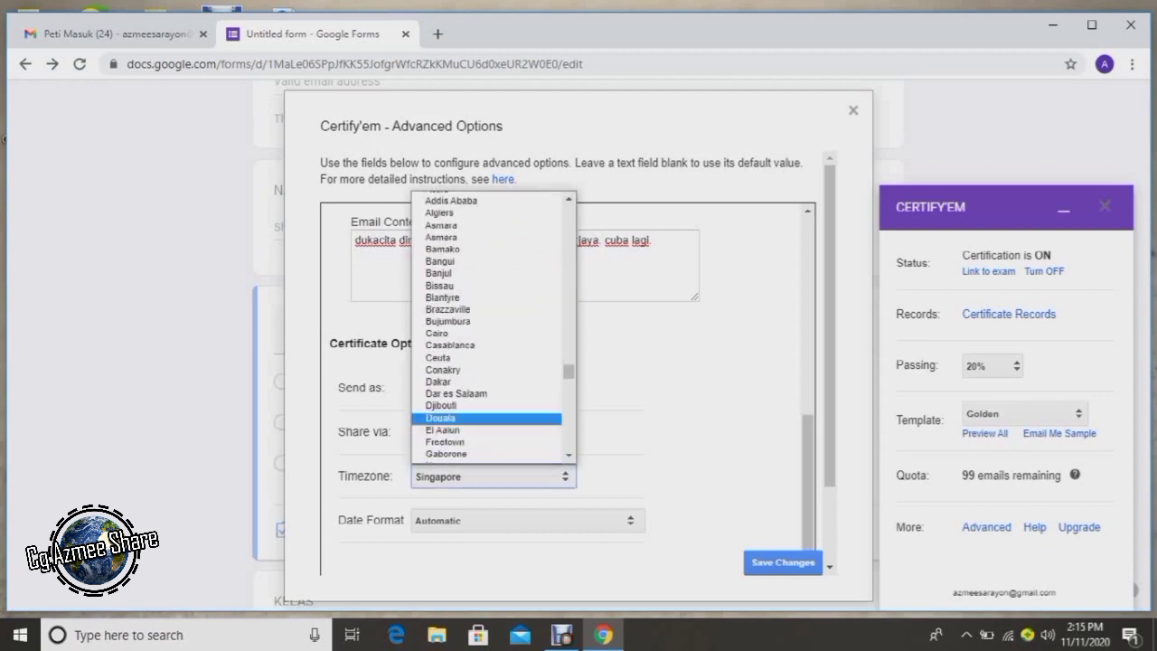
pyautogui.scroll(15, 488, 418)
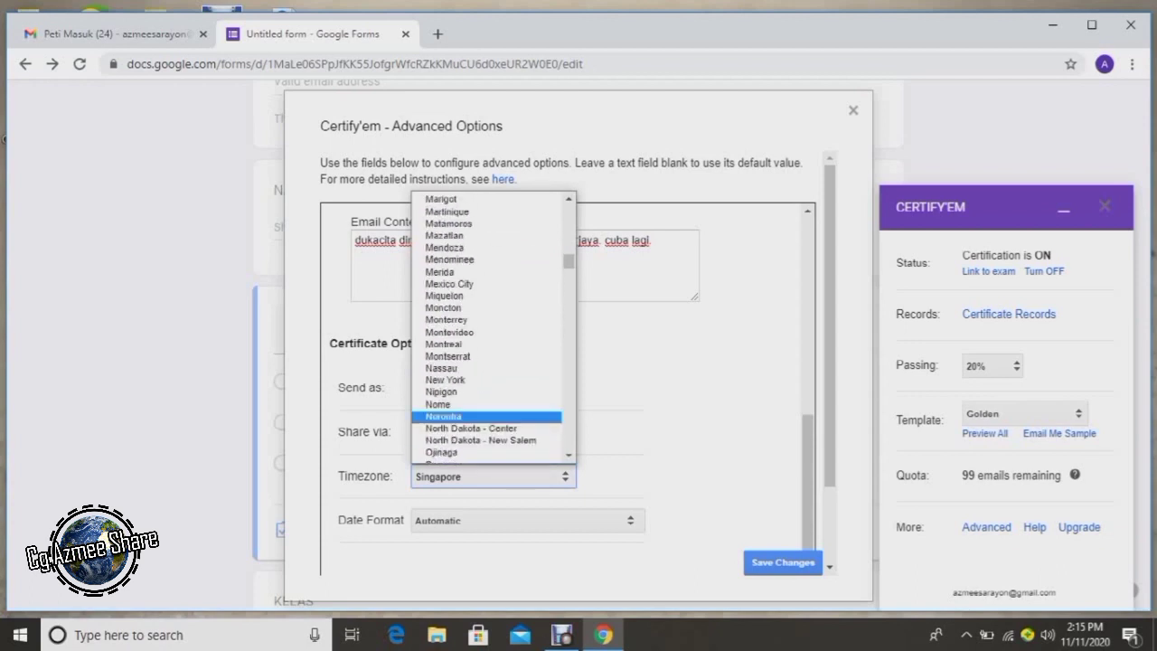
pyautogui.scroll(15, 488, 416)
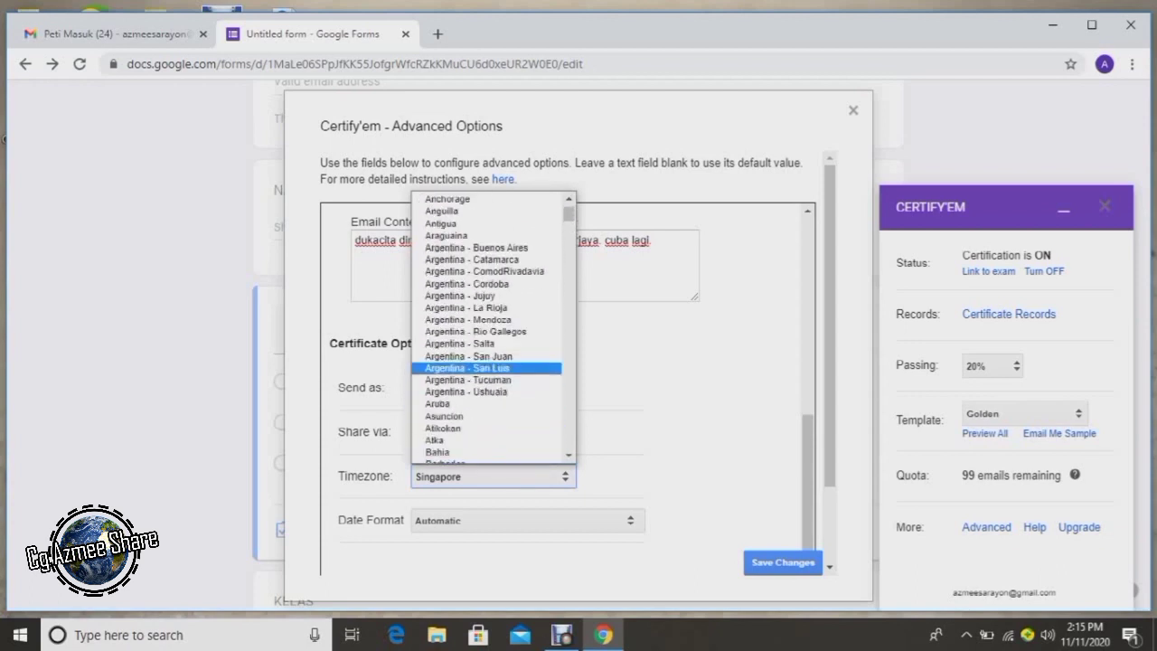
pyautogui.scroll(-20, 488, 415)
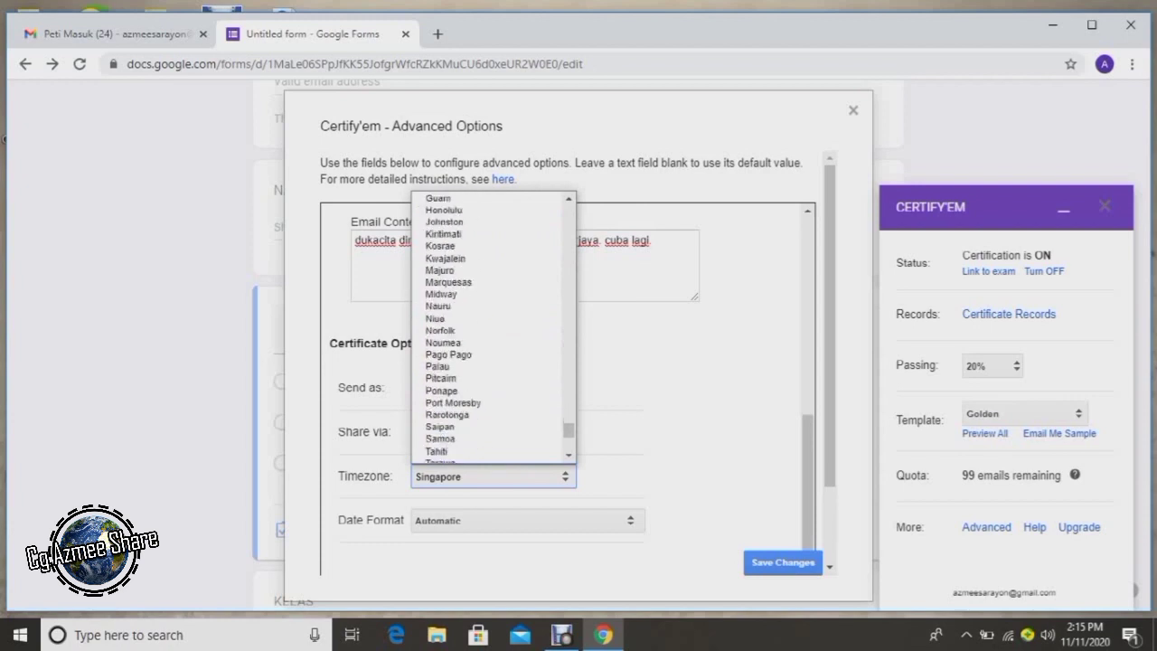
pyautogui.scroll(5, 492, 325)
pyautogui.scroll(-12, 492, 325)
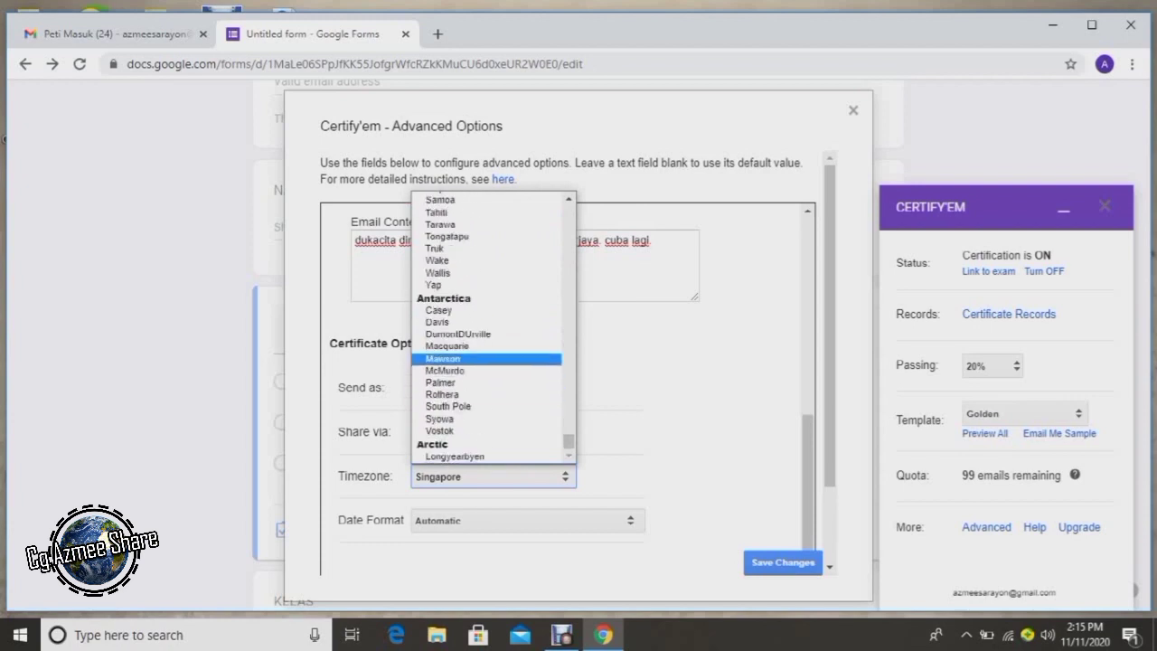
pyautogui.scroll(10, 488, 379)
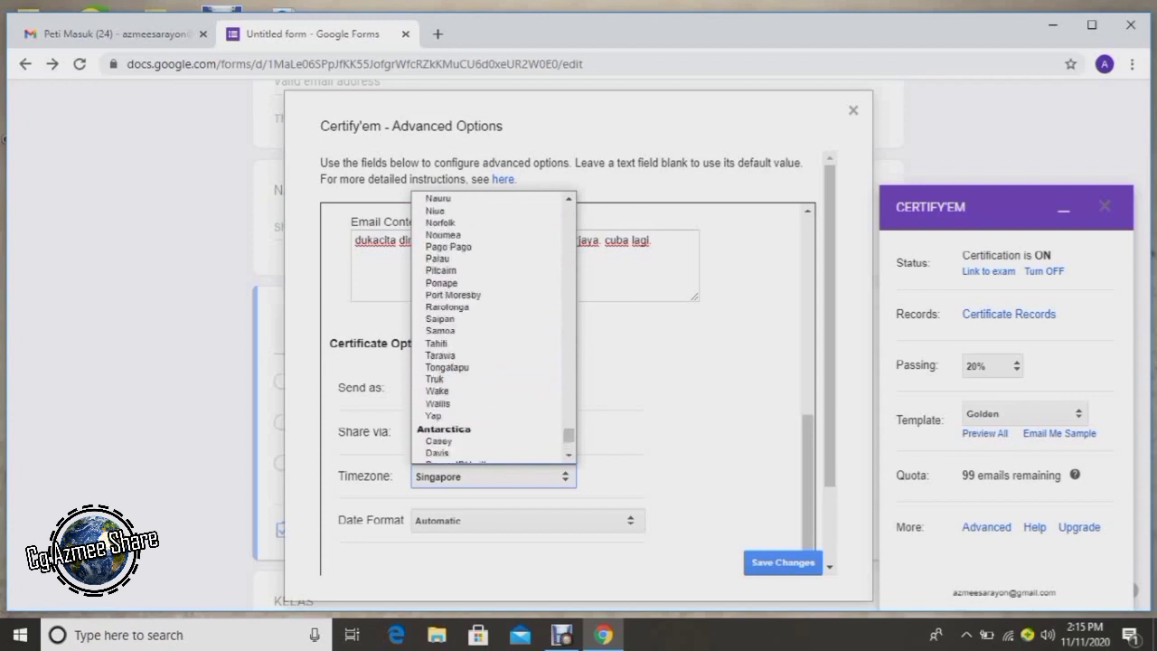
pyautogui.scroll(8, 492, 325)
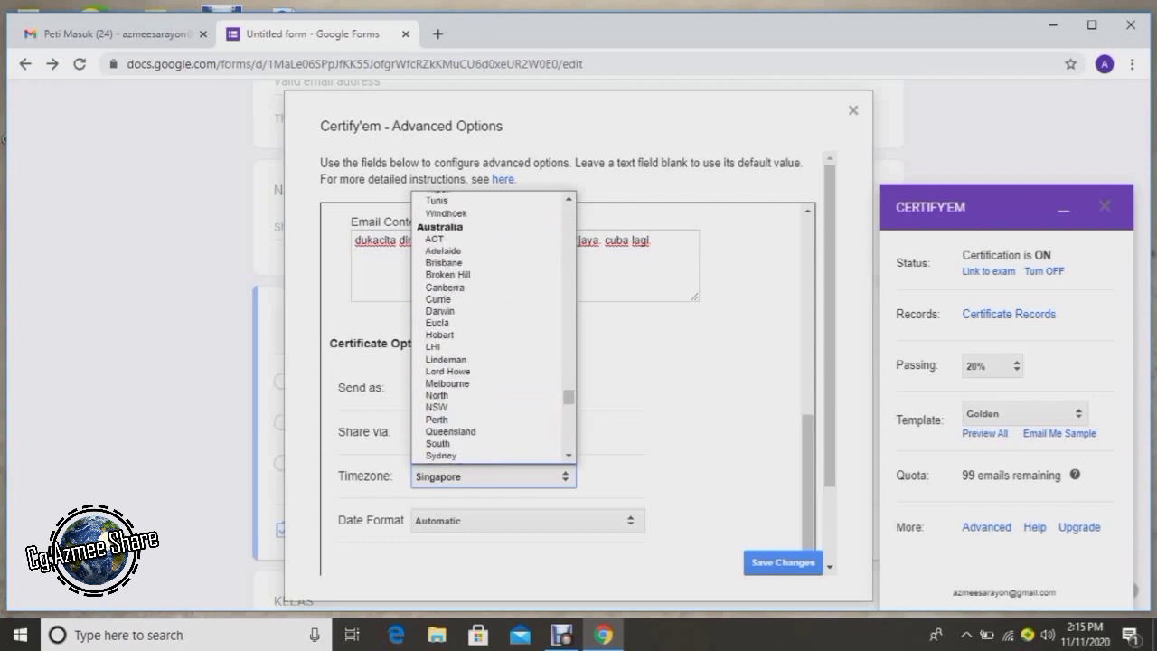
pyautogui.scroll(4, 493, 326)
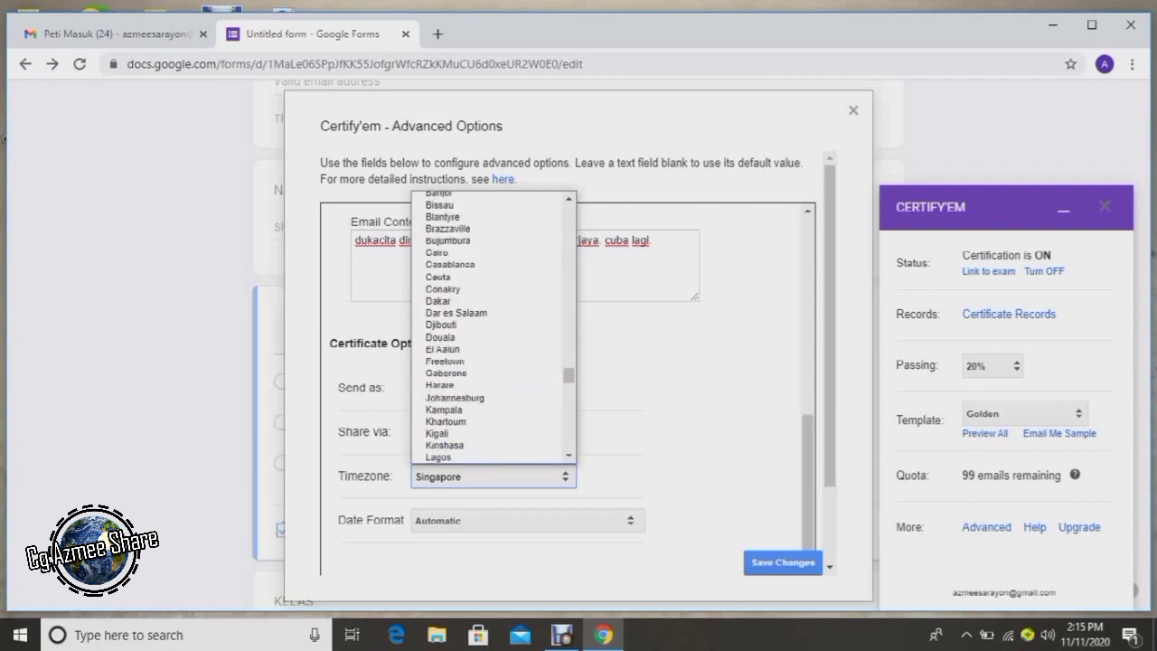
pyautogui.scroll(12, 493, 325)
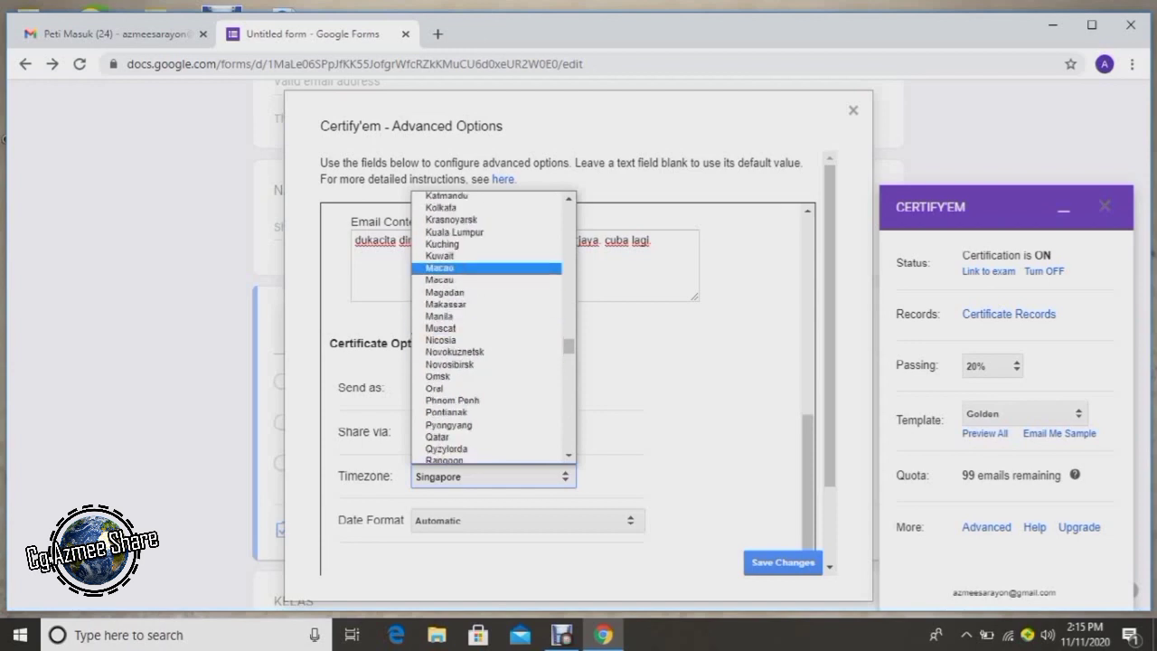
pyautogui.click(455, 231)
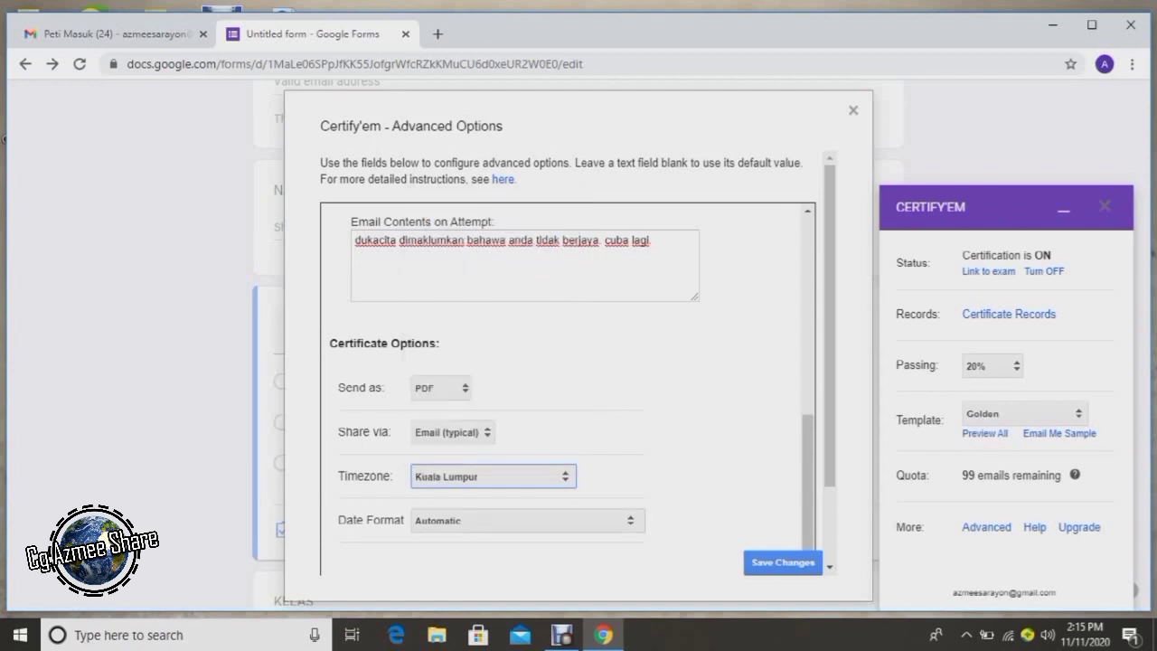
pyautogui.click(783, 562)
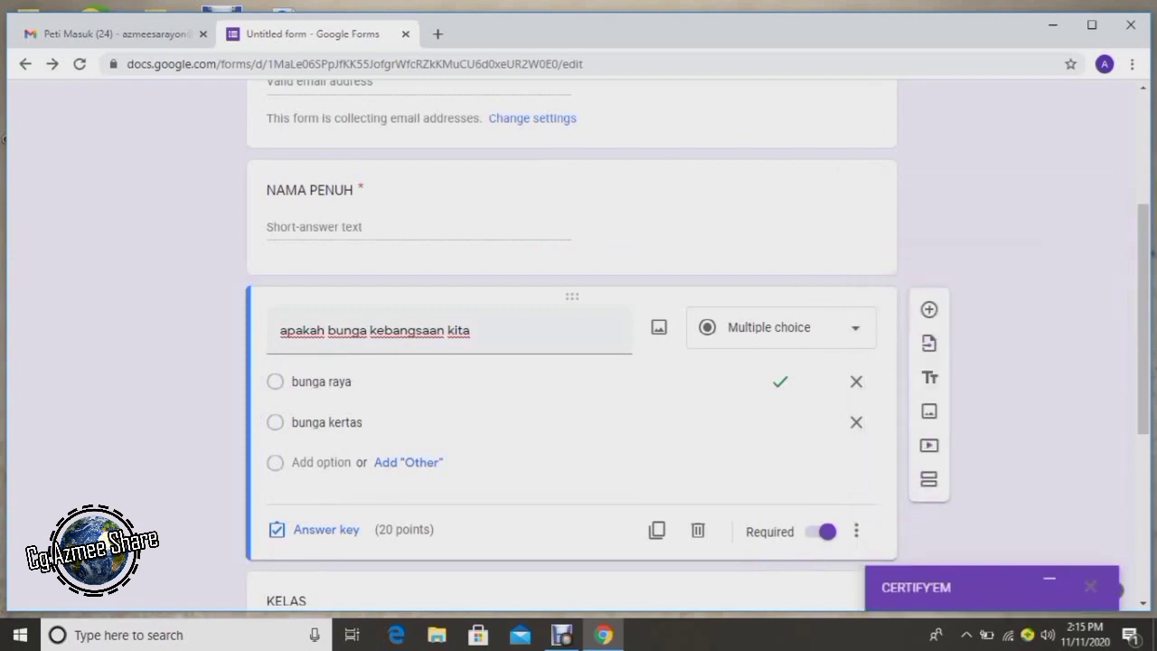
# Preview the UJIAN ATAS TALIAN quiz as a respondent in a new tab.
pyautogui.scroll(-4, 5, 139)
pyautogui.scroll(6, 5, 138)
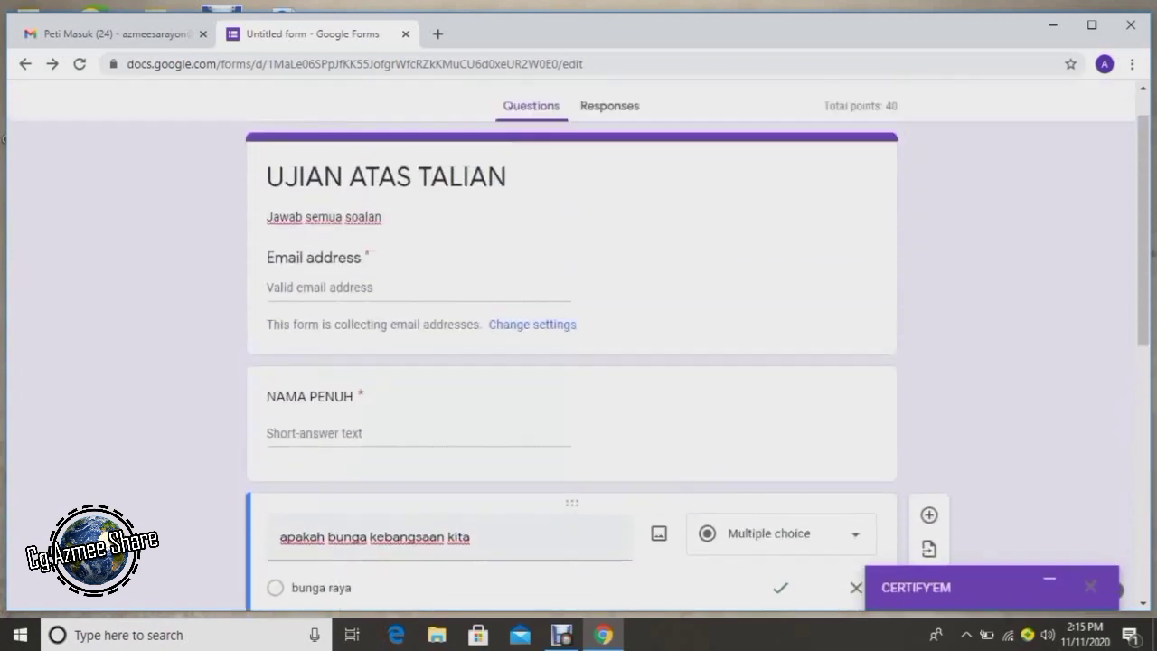
pyautogui.click(898, 106)
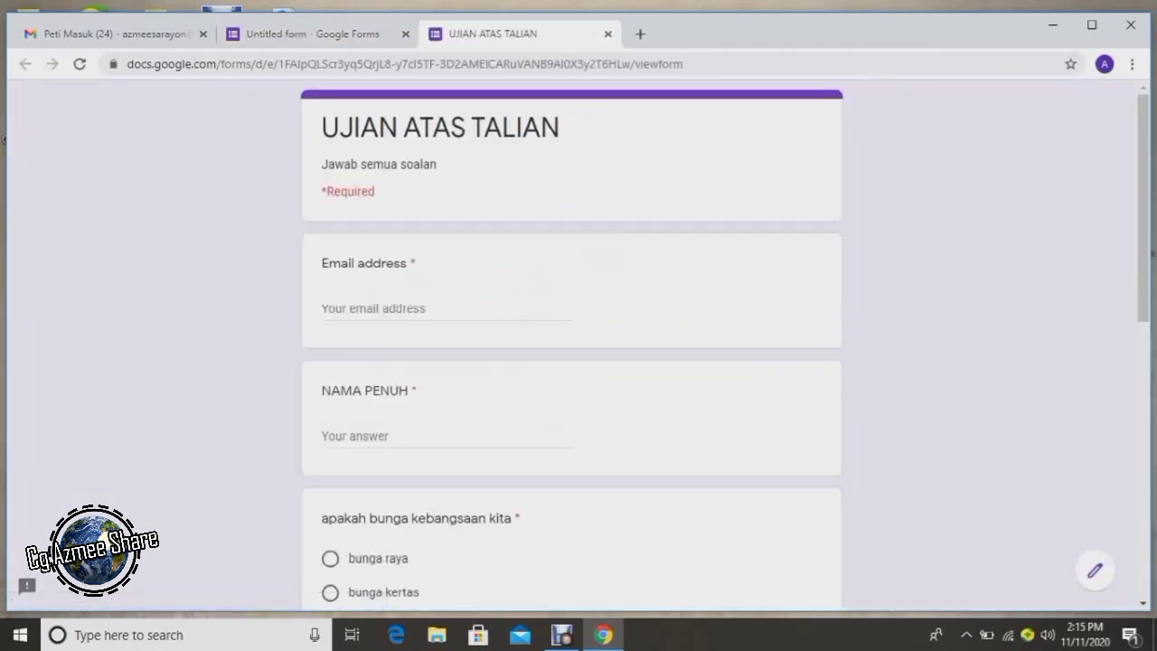
# Fill in the respondent's email address and full name.
pyautogui.click(405, 308)
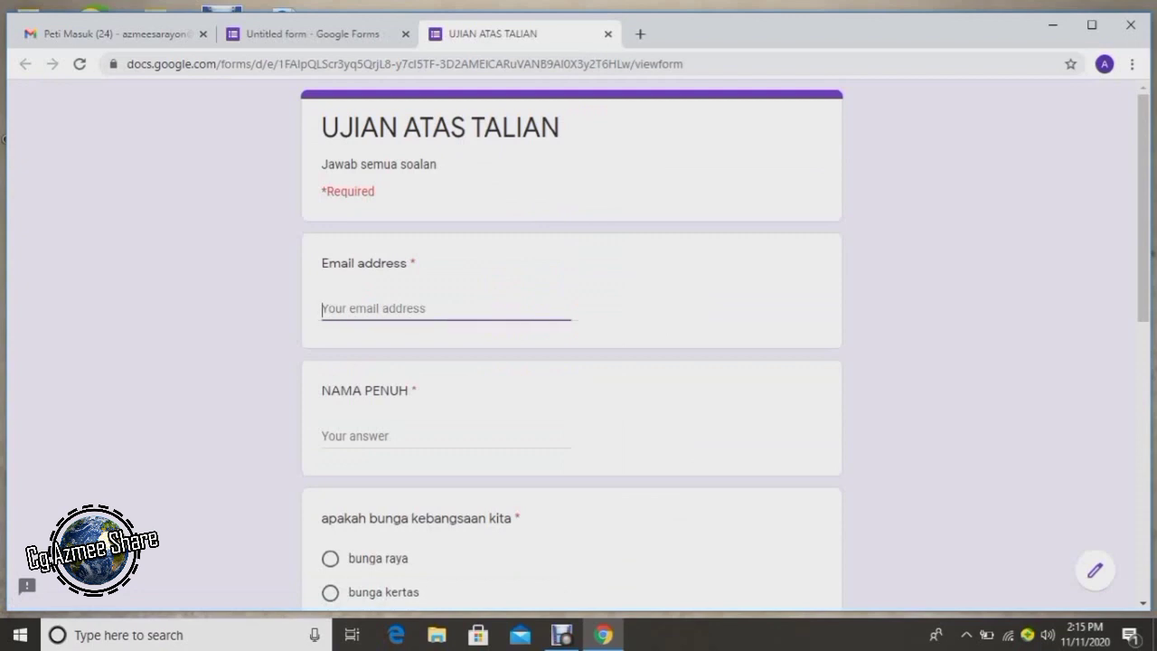
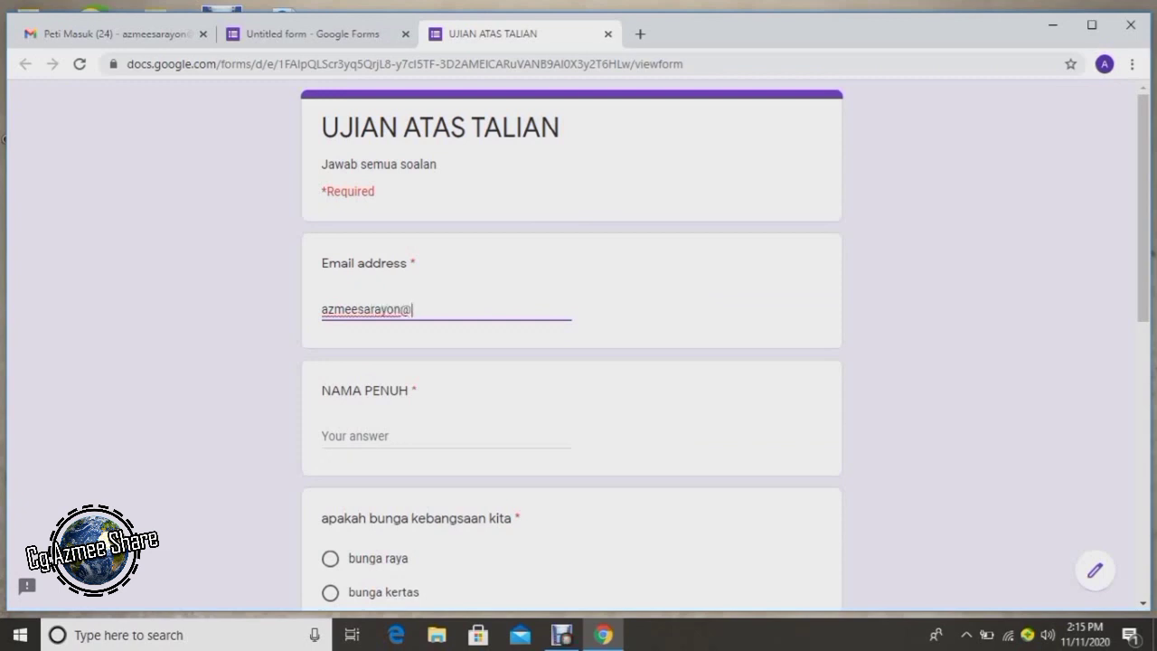
pyautogui.click(323, 436)
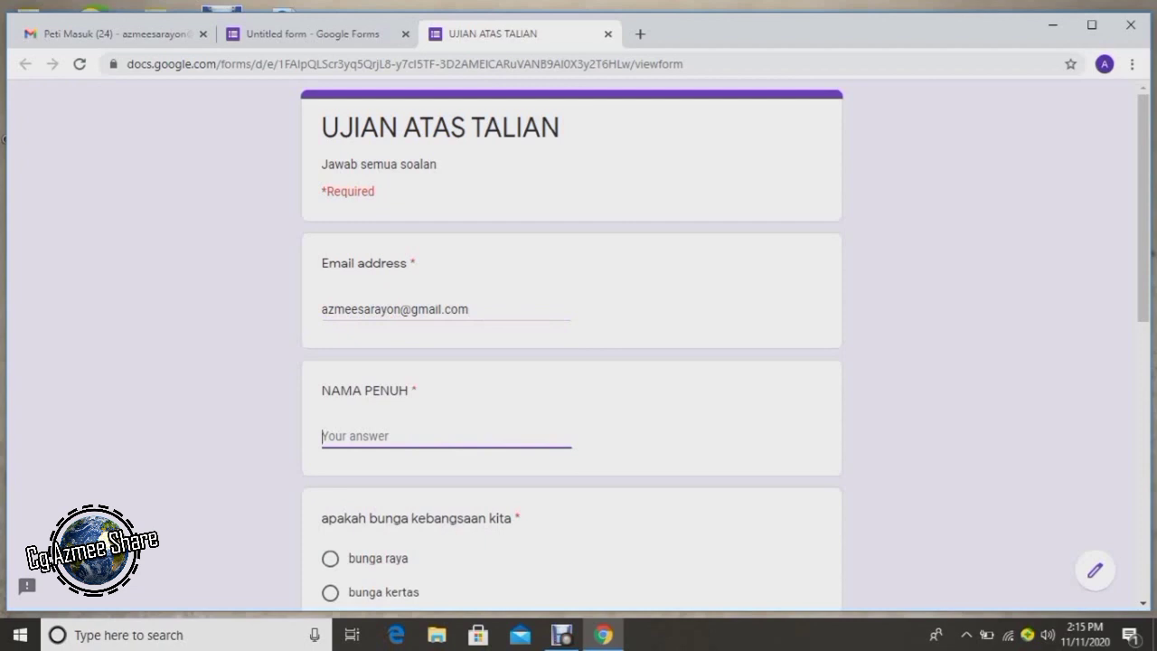
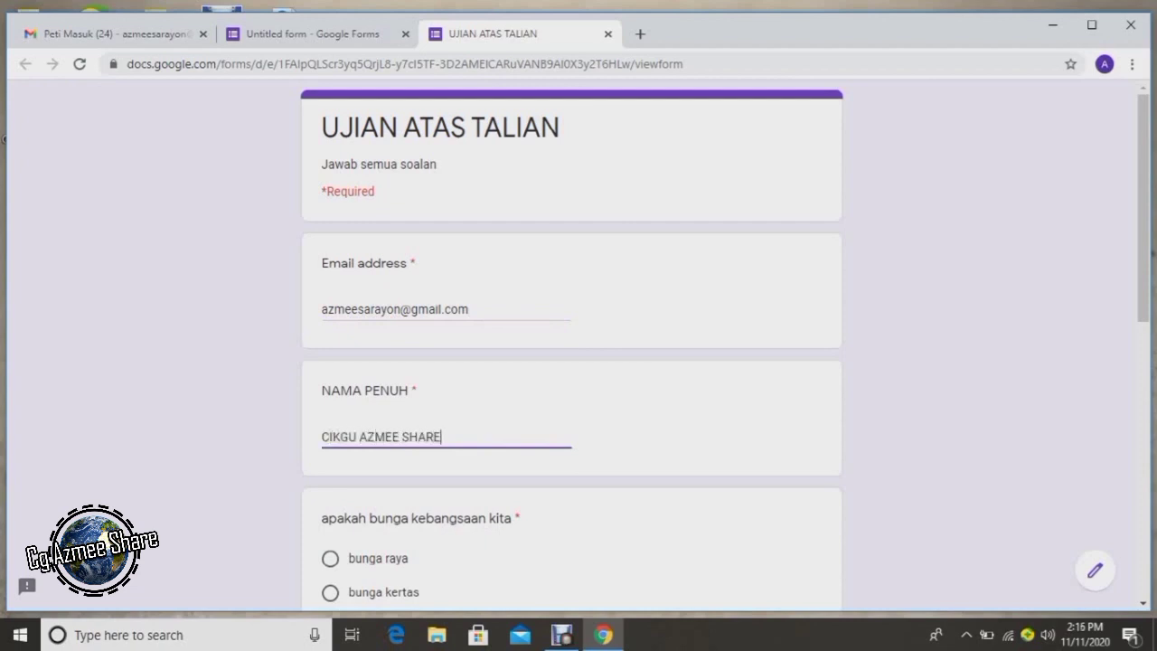
# Answer bunga raya, class BILIK GURU and Blue for the quiz questions.
pyautogui.scroll(-2, 572, 362)
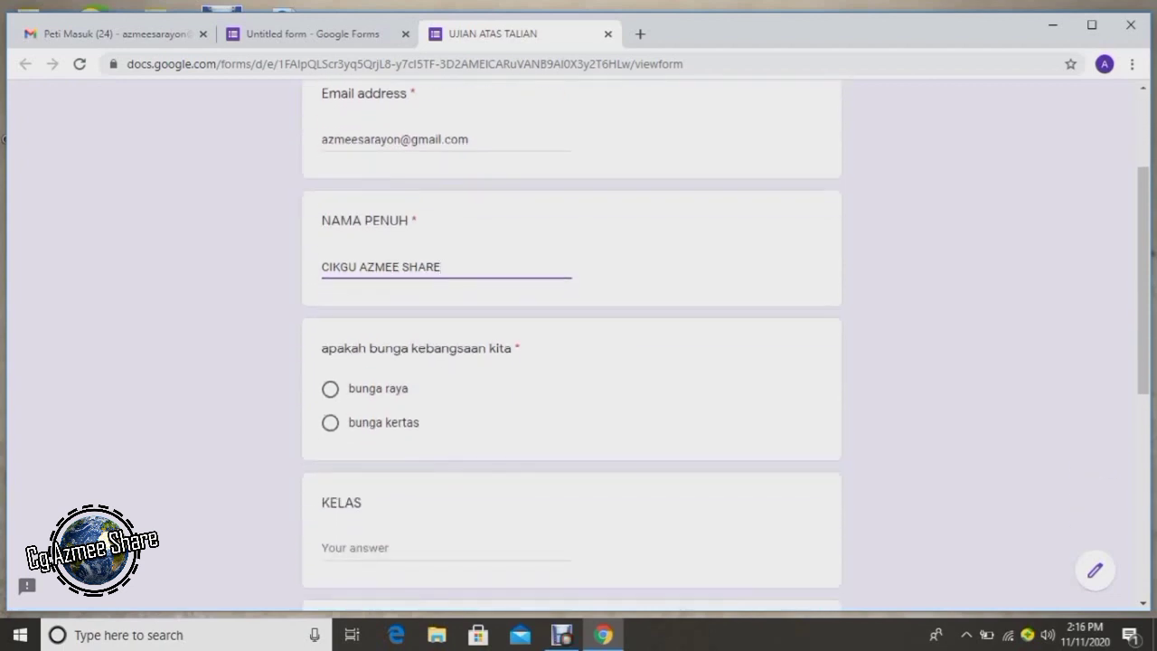
pyautogui.click(330, 388)
pyautogui.scroll(-2, 571, 361)
pyautogui.click(433, 377)
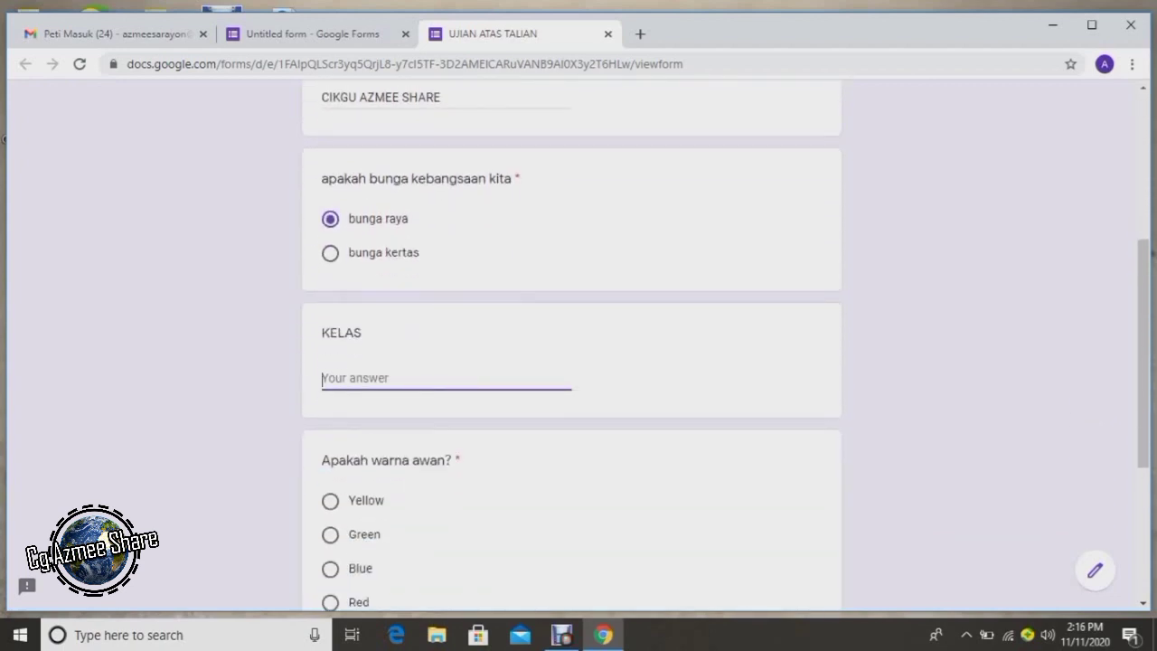
pyautogui.write('BILIK GURU')
pyautogui.scroll(-1, 571, 344)
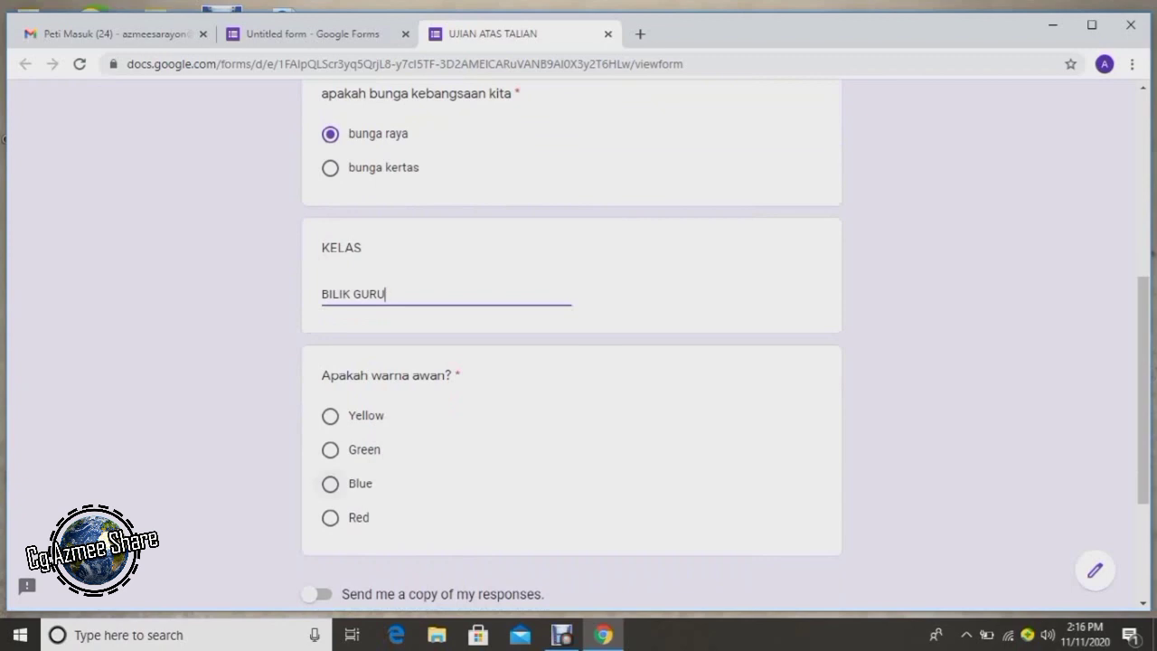
pyautogui.click(330, 483)
pyautogui.scroll(-2, 329, 483)
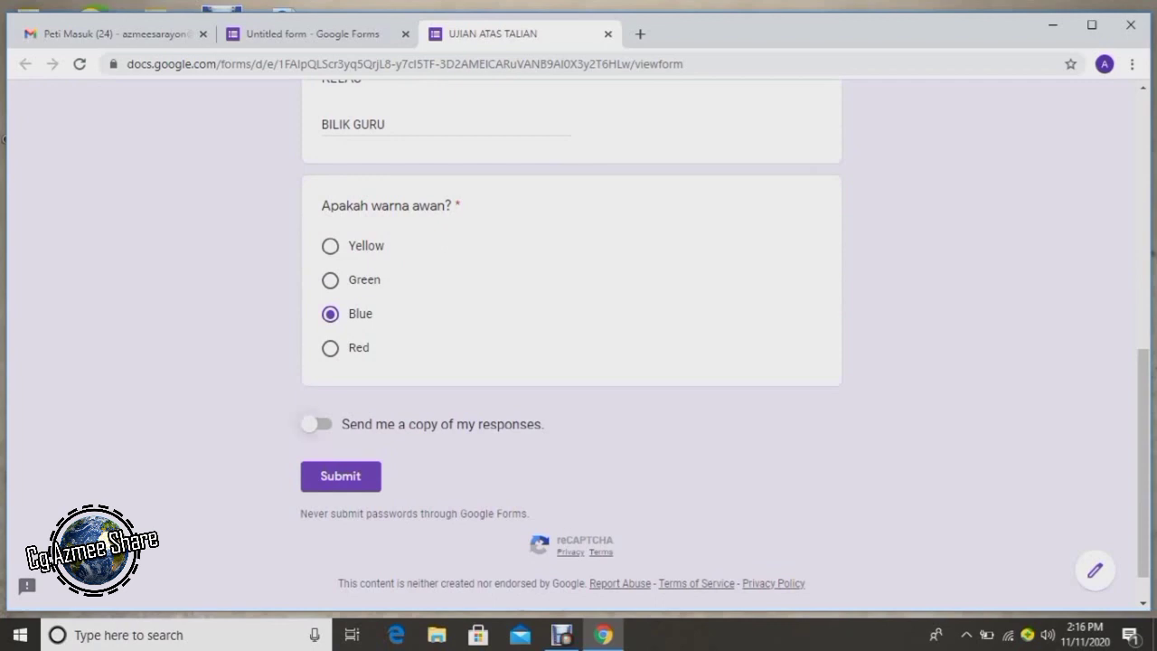
# Leave the response-copy option off and submit the test response.
pyautogui.click(316, 423)
pyautogui.click(316, 424)
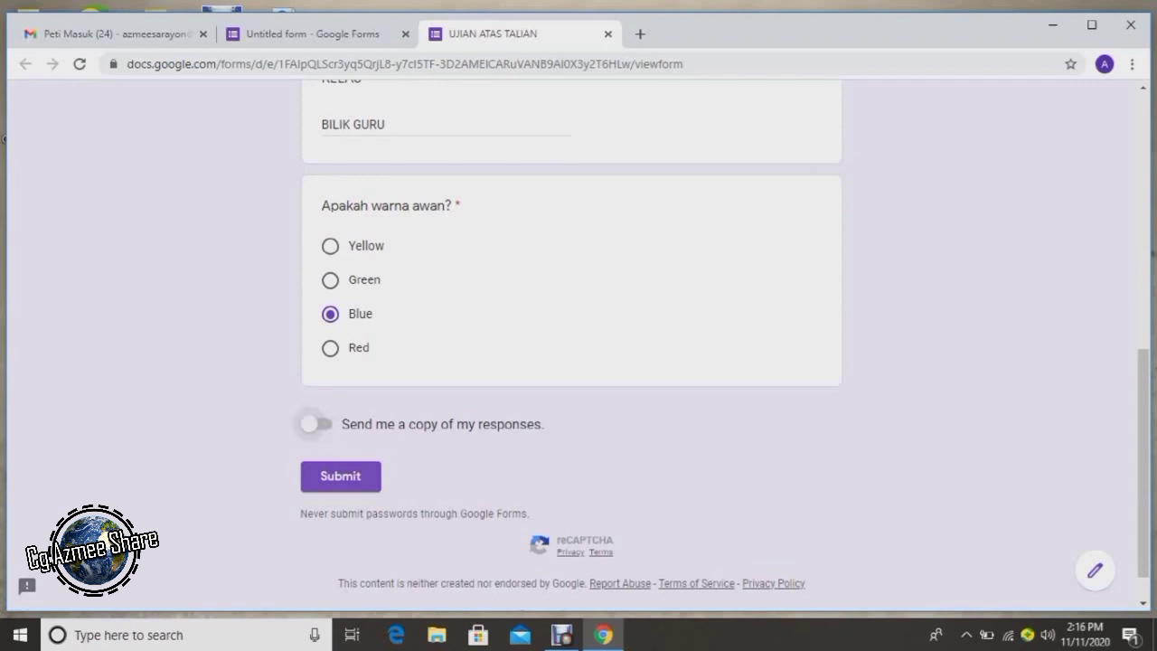
pyautogui.scroll(6, 571, 343)
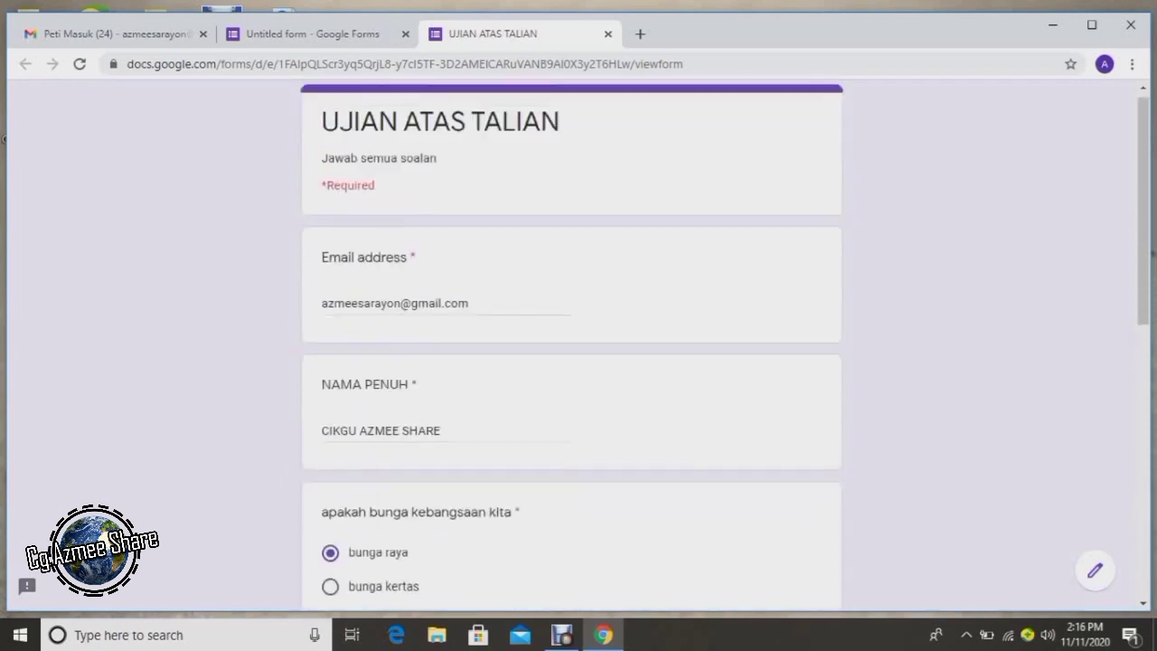
pyautogui.scroll(-3, 571, 344)
pyautogui.scroll(-3, 571, 343)
pyautogui.click(340, 430)
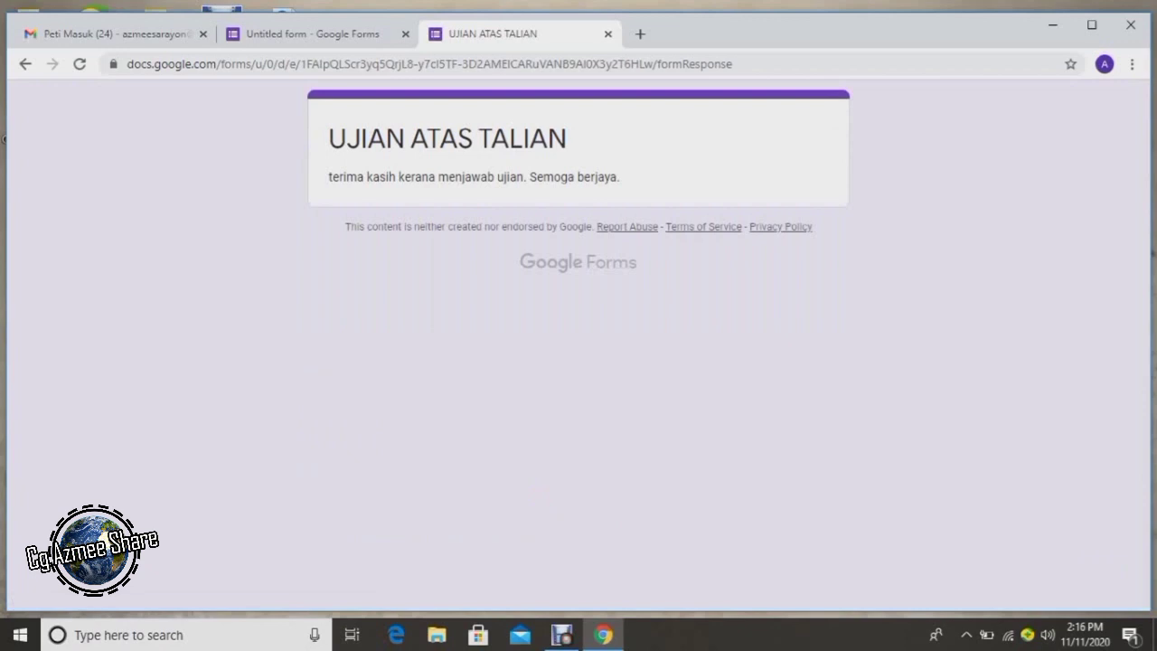
# In Gmail, open the 'Tahniah, anda berjaya!' email and download and open its certificate PDF.
pyautogui.hotkey('ctrl', '1')
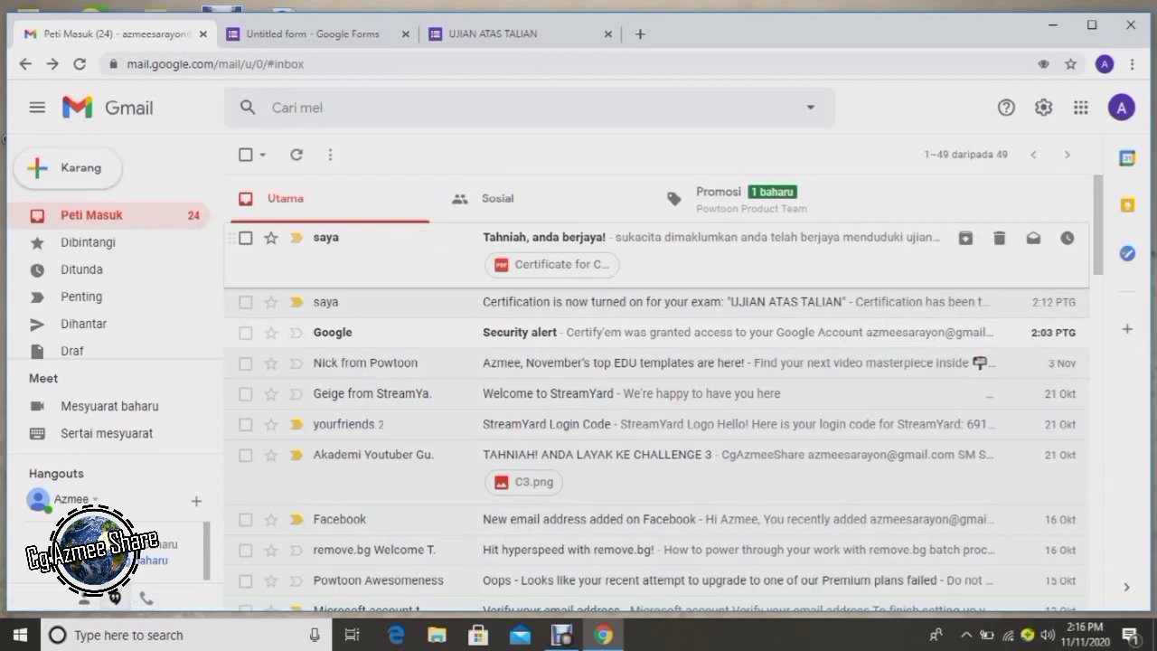
pyautogui.click(542, 242)
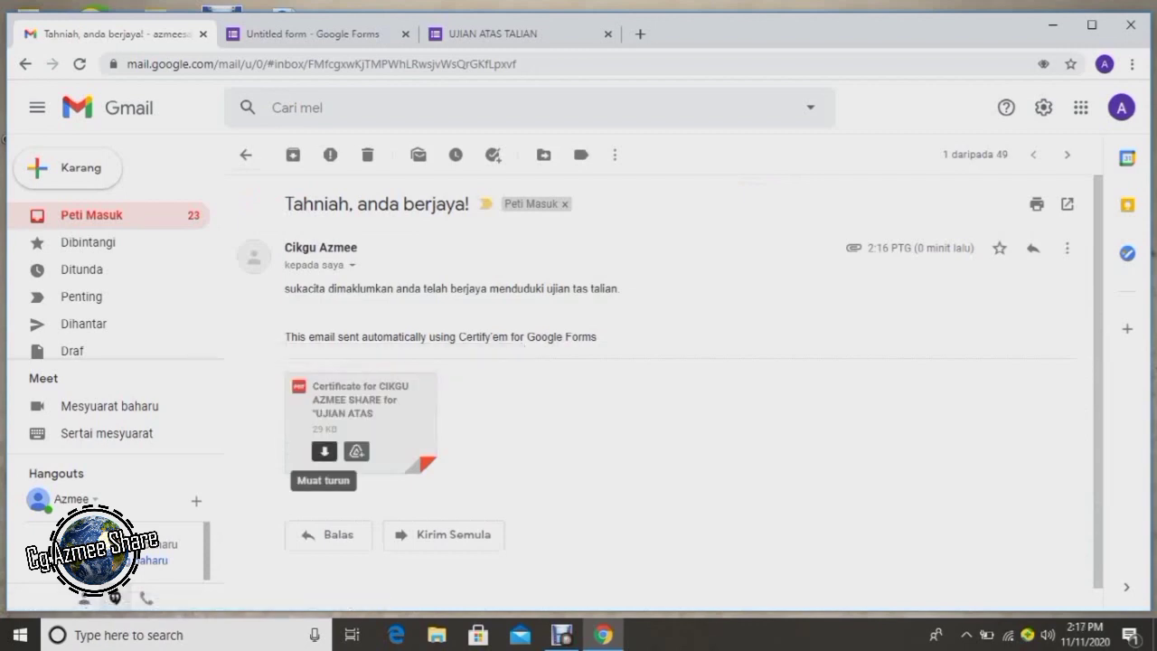
pyautogui.click(324, 451)
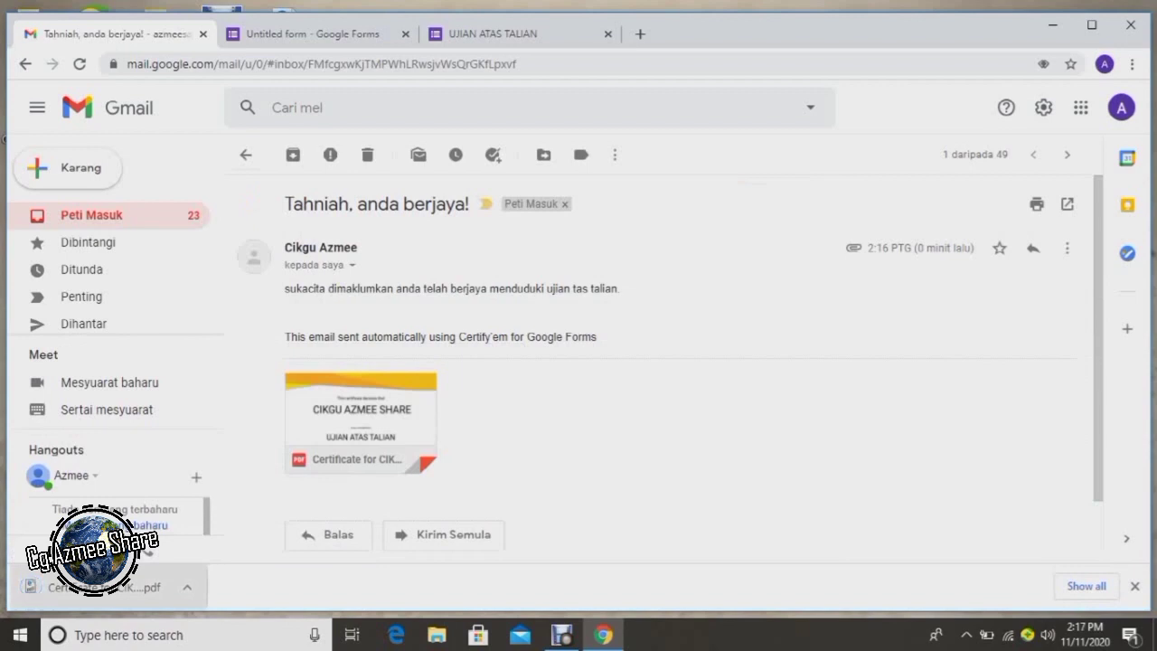
pyautogui.click(90, 586)
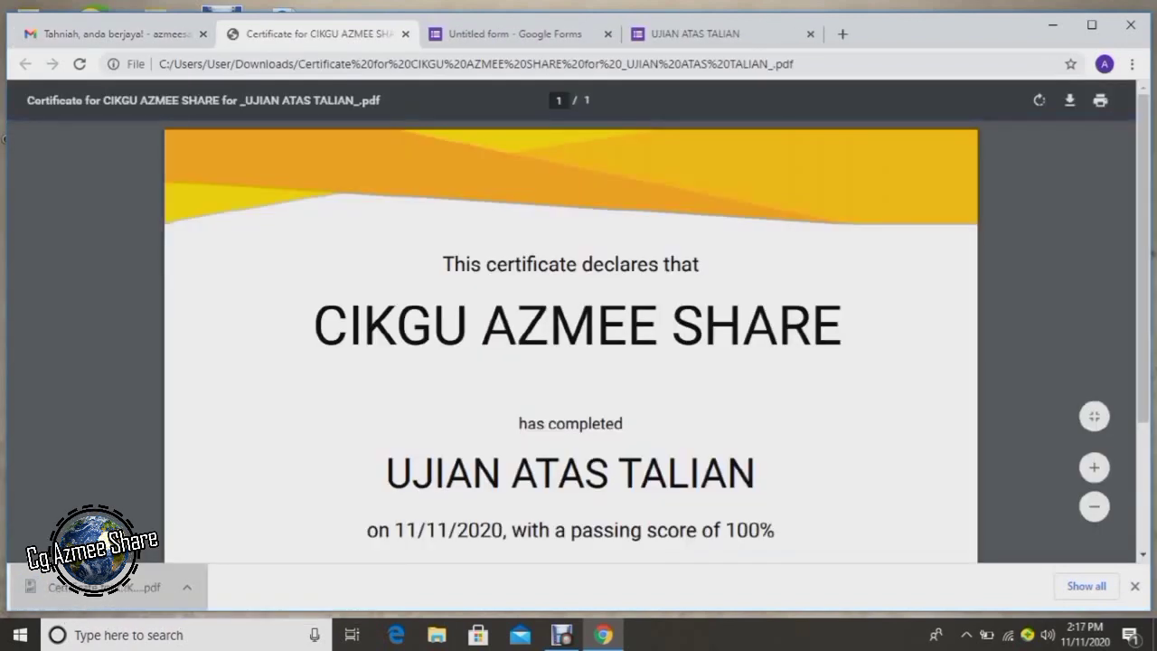
# Scroll through the certificate confirming UJIAN ATAS TALIAN completed on 11/11/2020 with 100%.
pyautogui.scroll(-3, 571, 361)
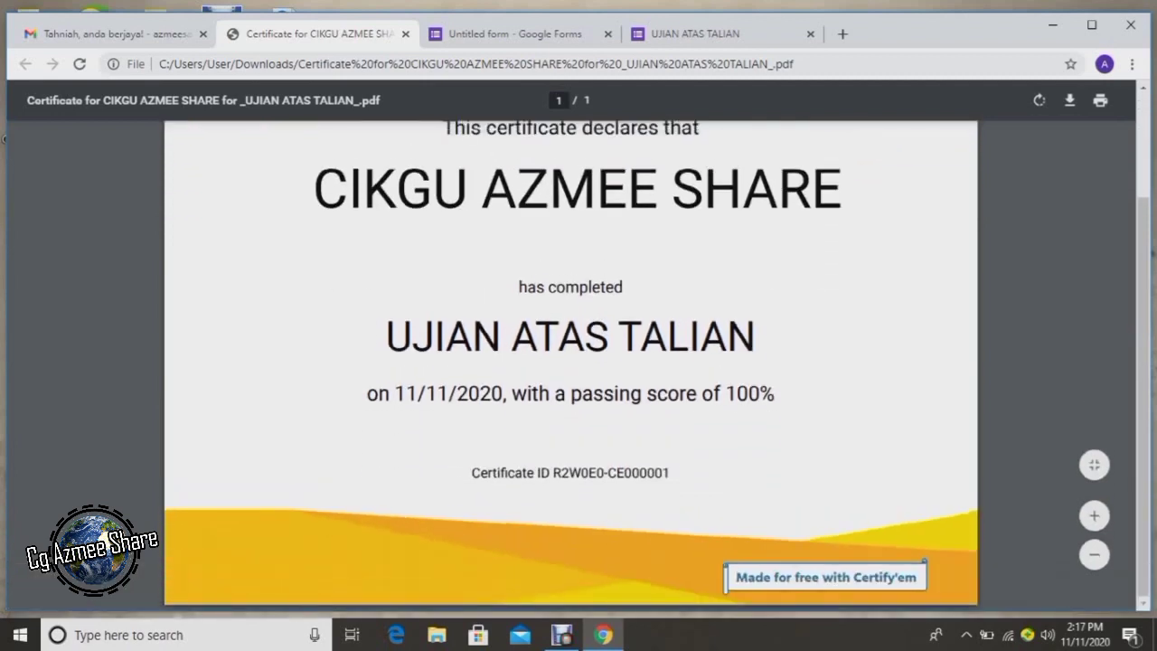
pyautogui.scroll(1, 570, 361)
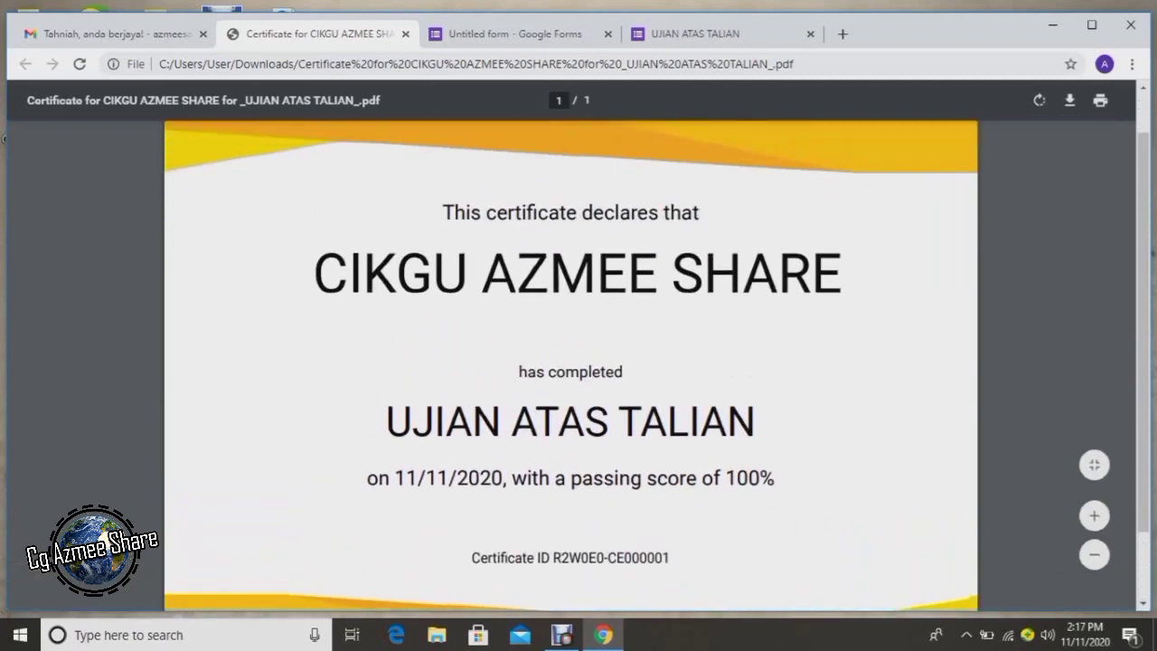